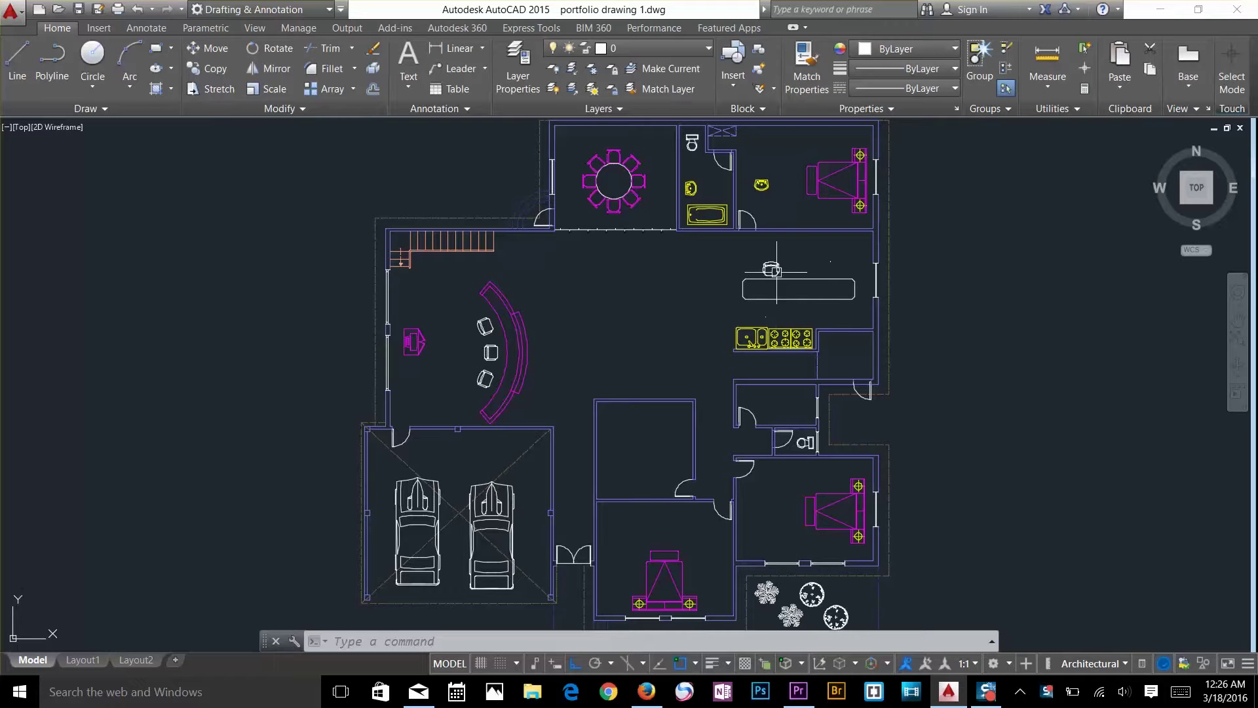
# Start a block definition named sofa, with its base point on the middle of the inner backrest curve of the chair above the counter.
pyautogui.scroll(10, 794, 262)
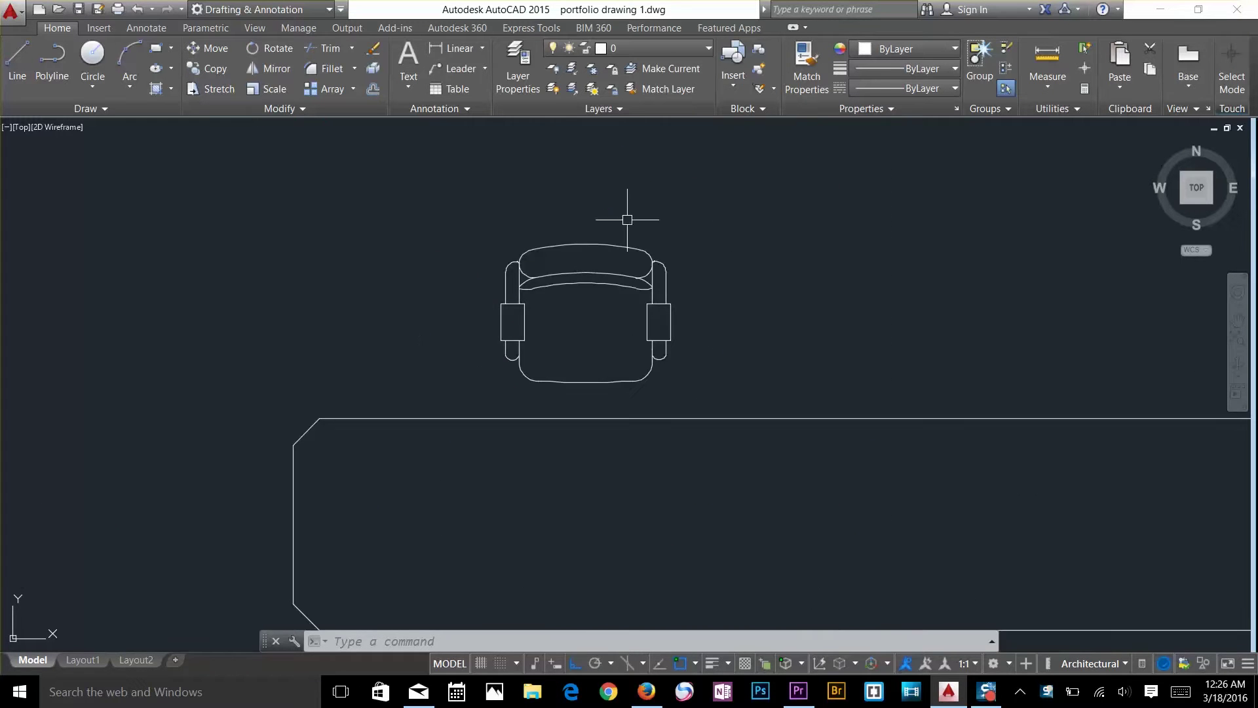
pyautogui.scroll(-4, 714, 328)
pyautogui.scroll(5, 642, 329)
pyautogui.moveTo(751, 217); pyautogui.dragTo(764, 108, button='middle')
pyautogui.click(765, 53)
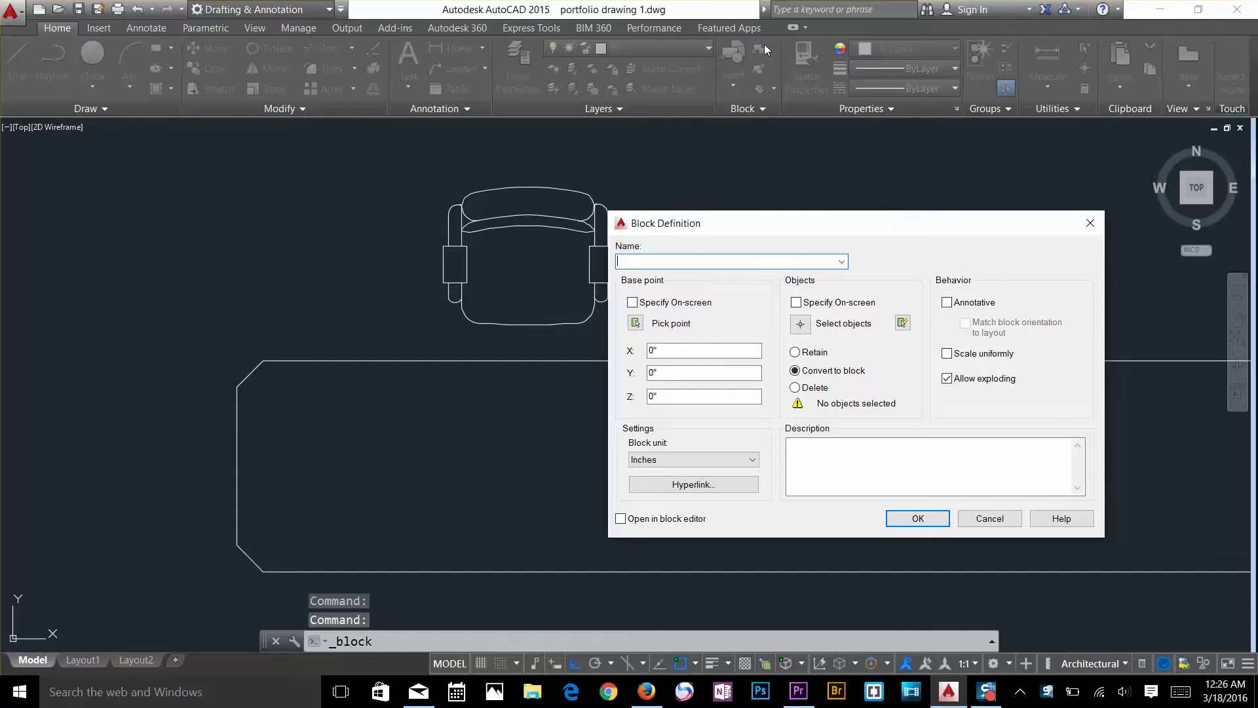
pyautogui.moveTo(687, 219); pyautogui.dragTo(858, 161)
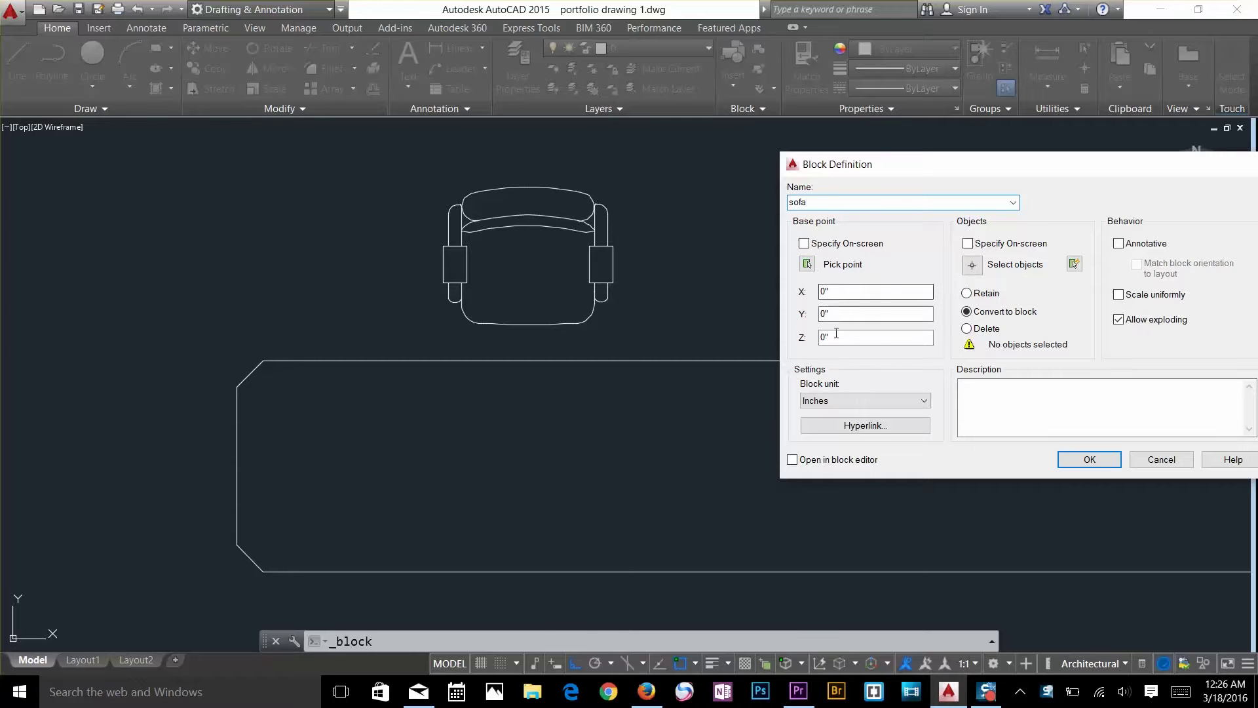
pyautogui.click(808, 264)
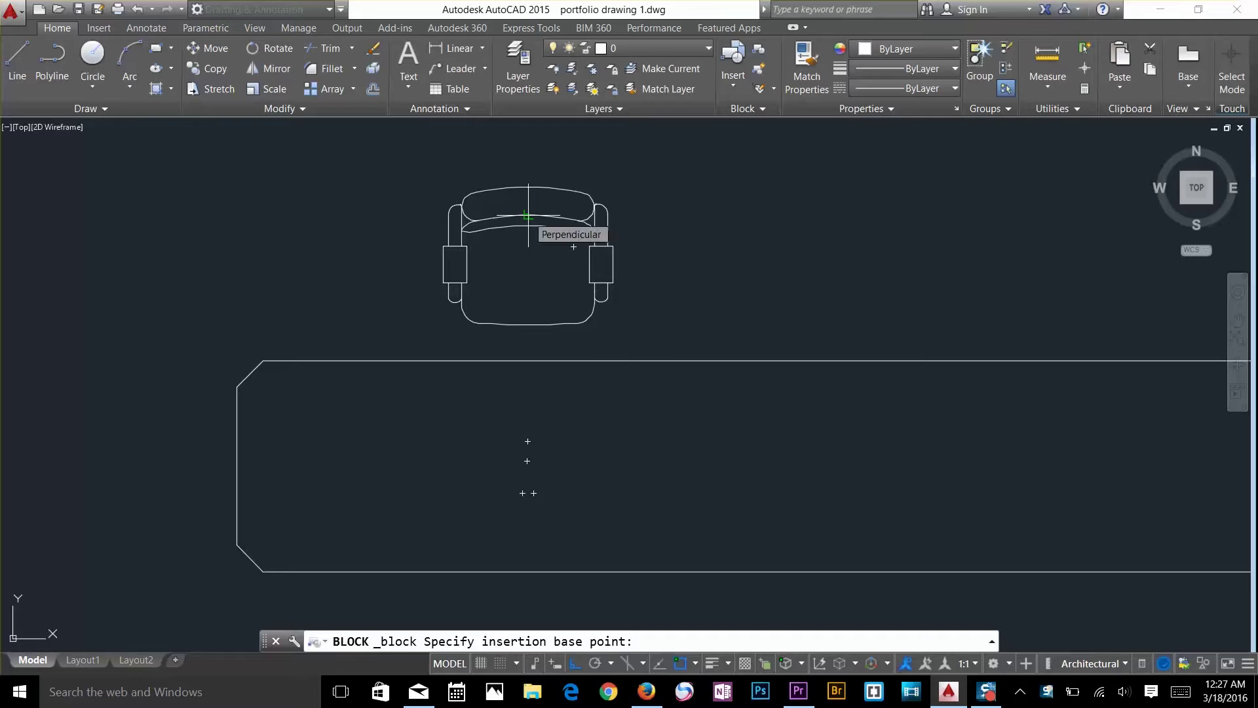
pyautogui.click(528, 215)
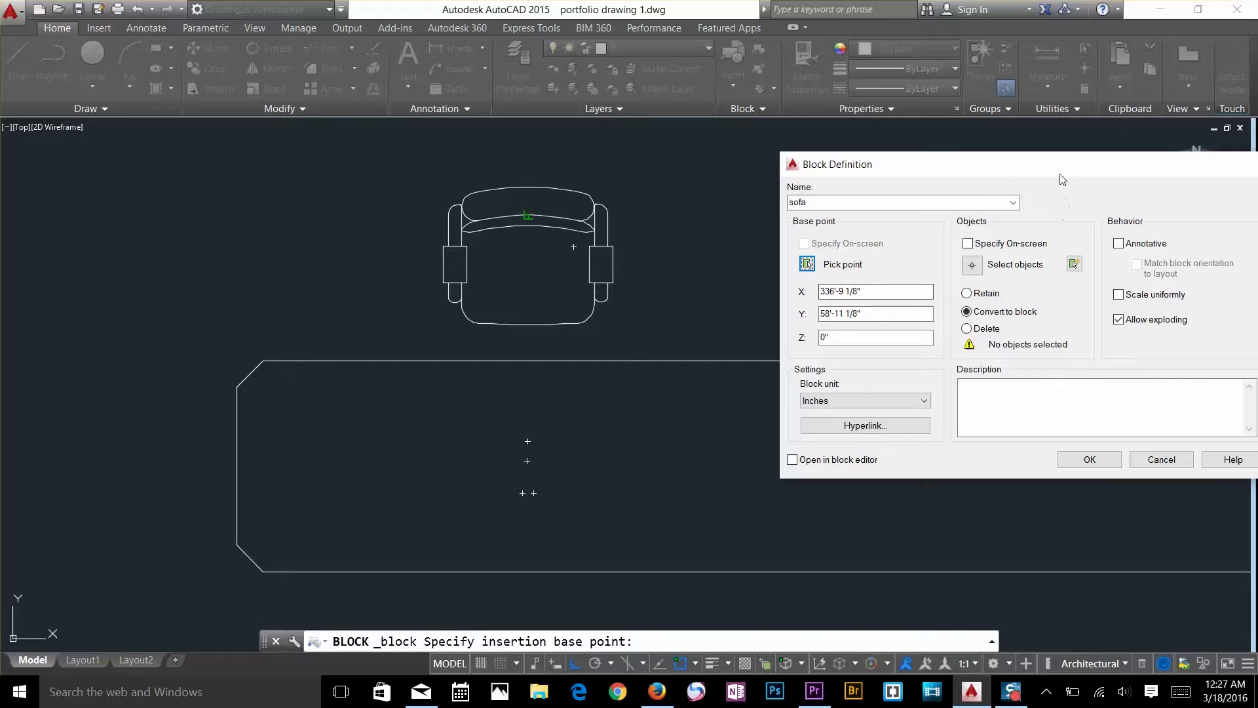
# Select all of the chair's linework as the block's objects and create the block, converting the originals with inches as the unit.
pyautogui.click(972, 264)
pyautogui.click(672, 167)
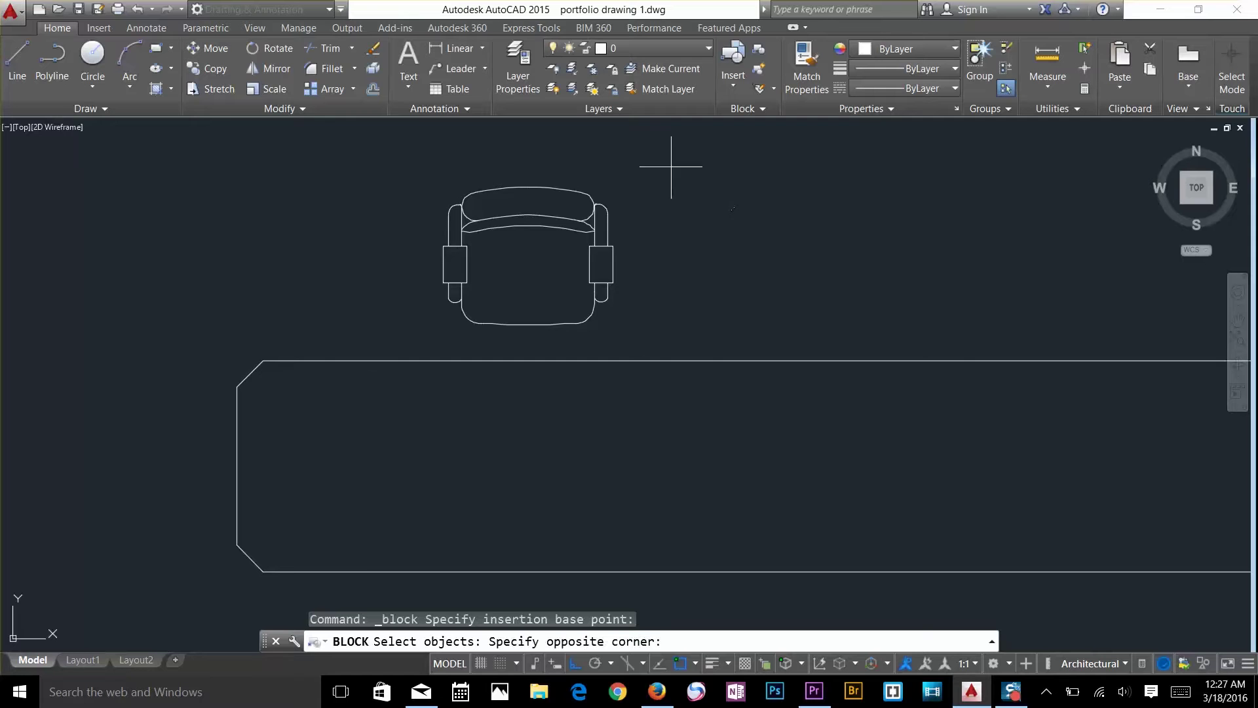
pyautogui.click(366, 360)
pyautogui.press('Return')
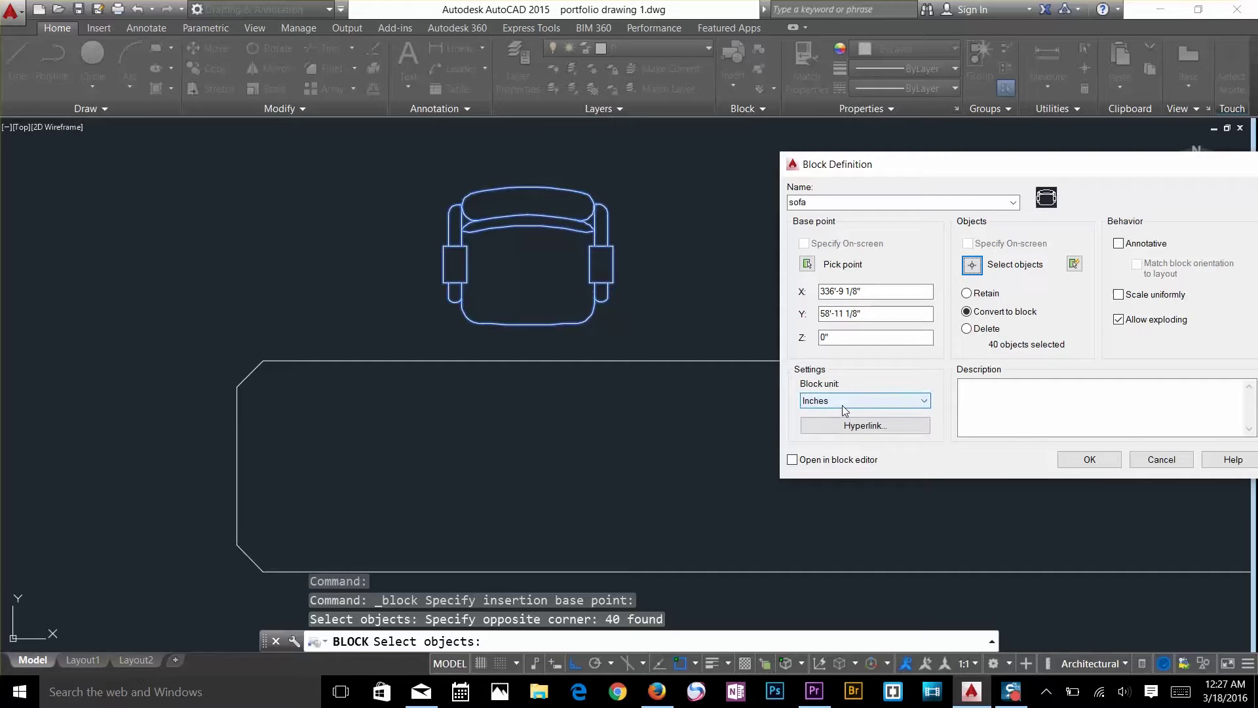
pyautogui.click(1090, 458)
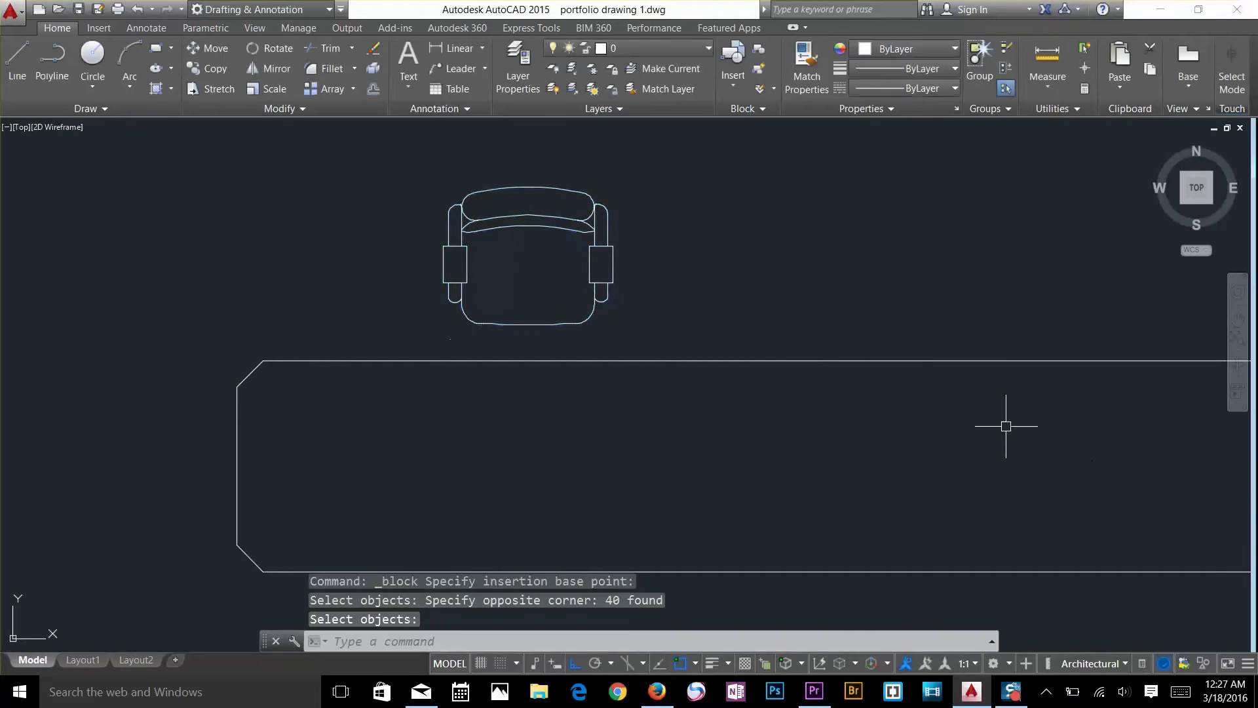
# Delete the converted chair above the counter.
pyautogui.click(594, 259)
pyautogui.press('Escape')
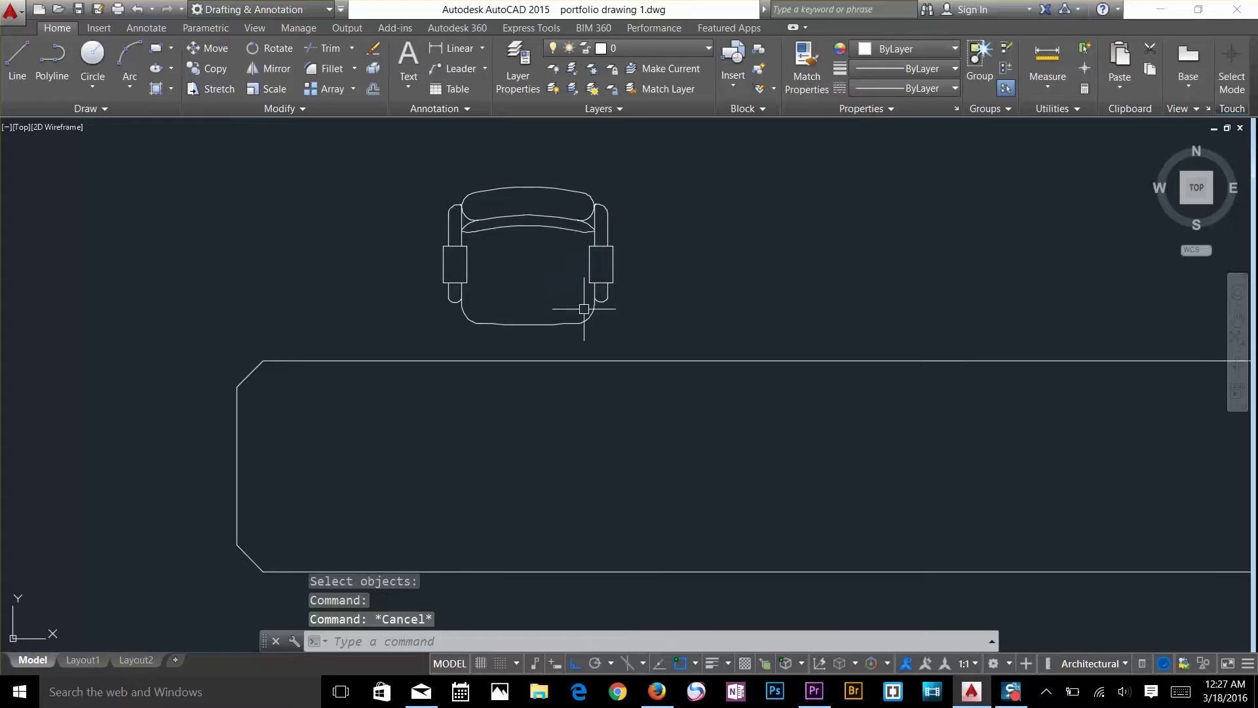
pyautogui.click(589, 273)
pyautogui.press('Delete')
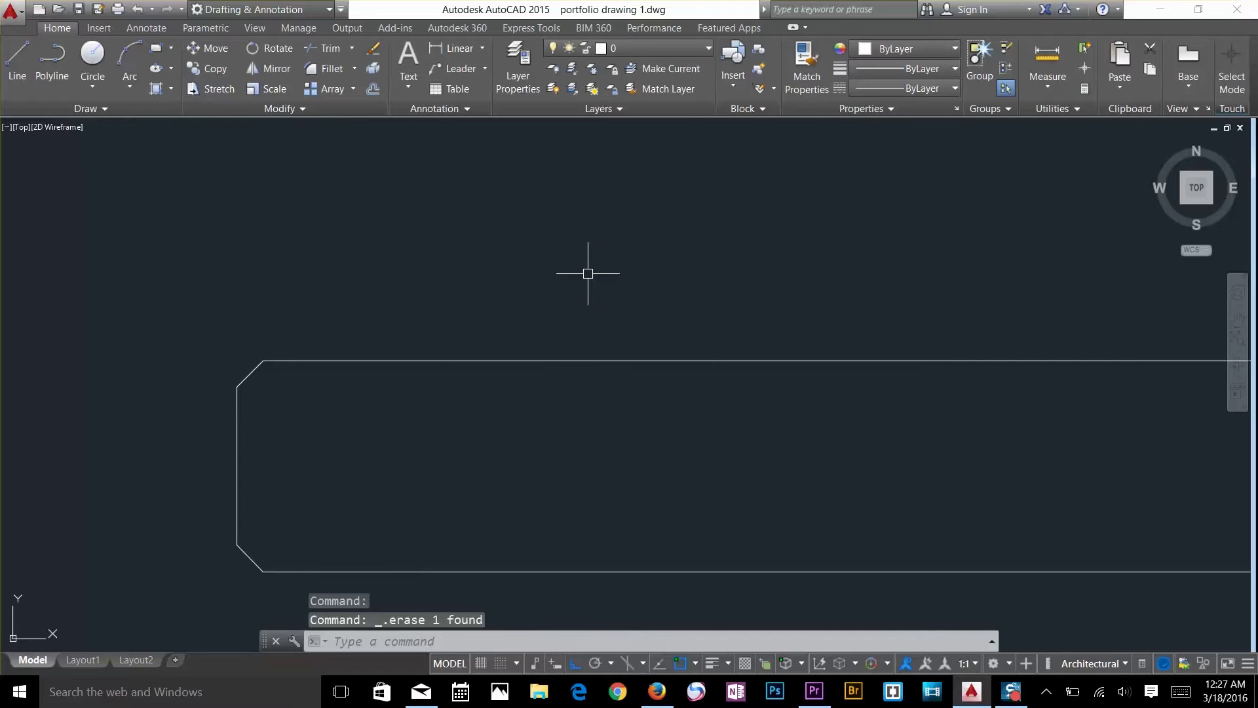
# Insert the sofa block above the left part of the kitchen counter at scale 1 and rotation 0.
pyautogui.scroll(-2, 618, 255)
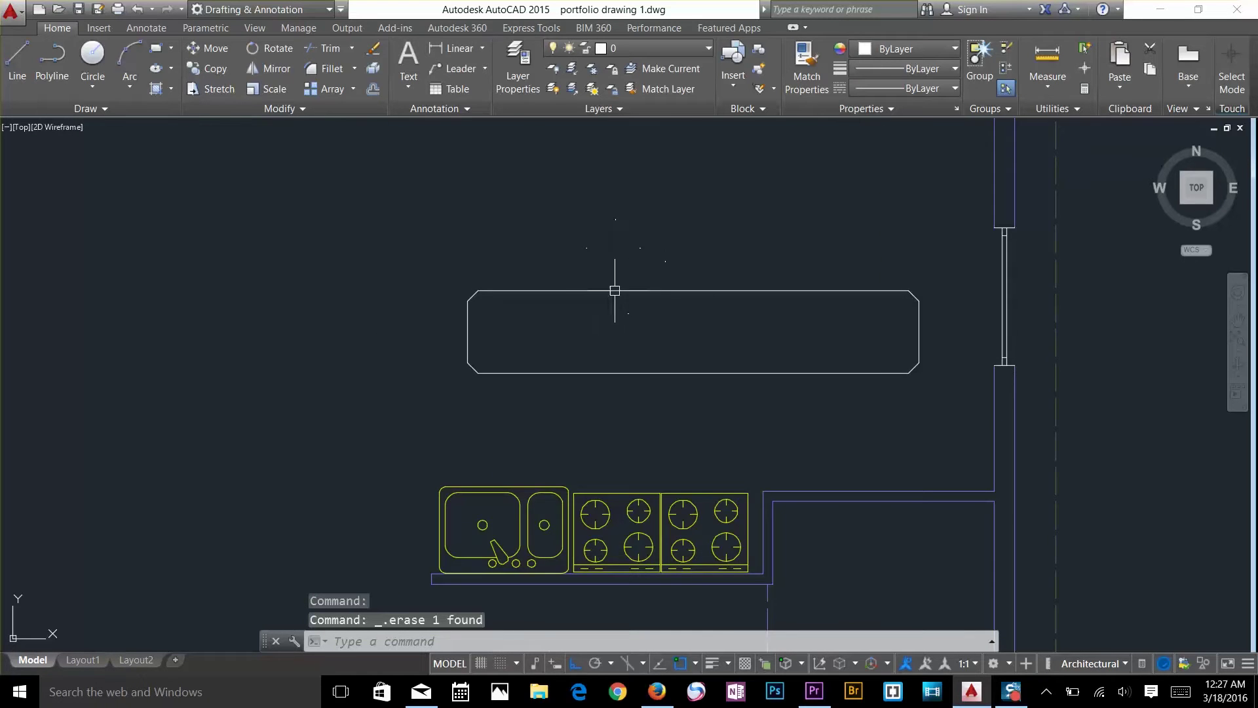
pyautogui.scroll(-1, 606, 289)
pyautogui.scroll(6, 615, 255)
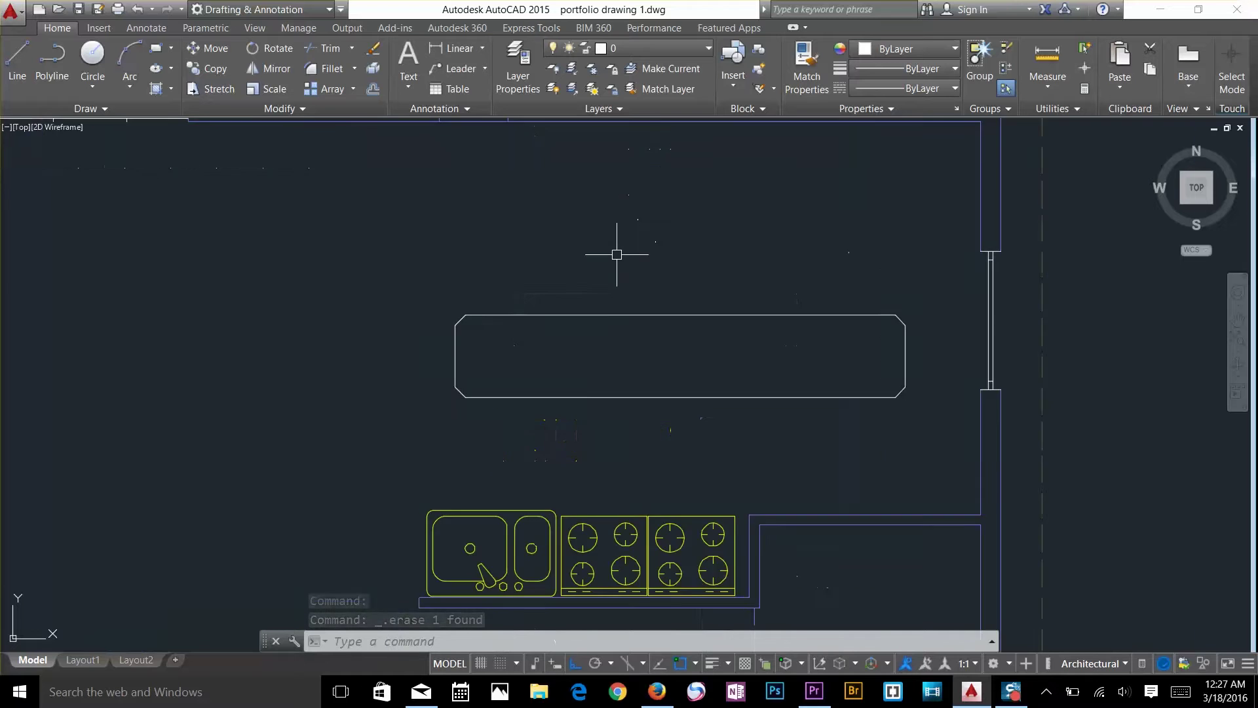
pyautogui.moveTo(618, 250); pyautogui.dragTo(512, 179, button='middle')
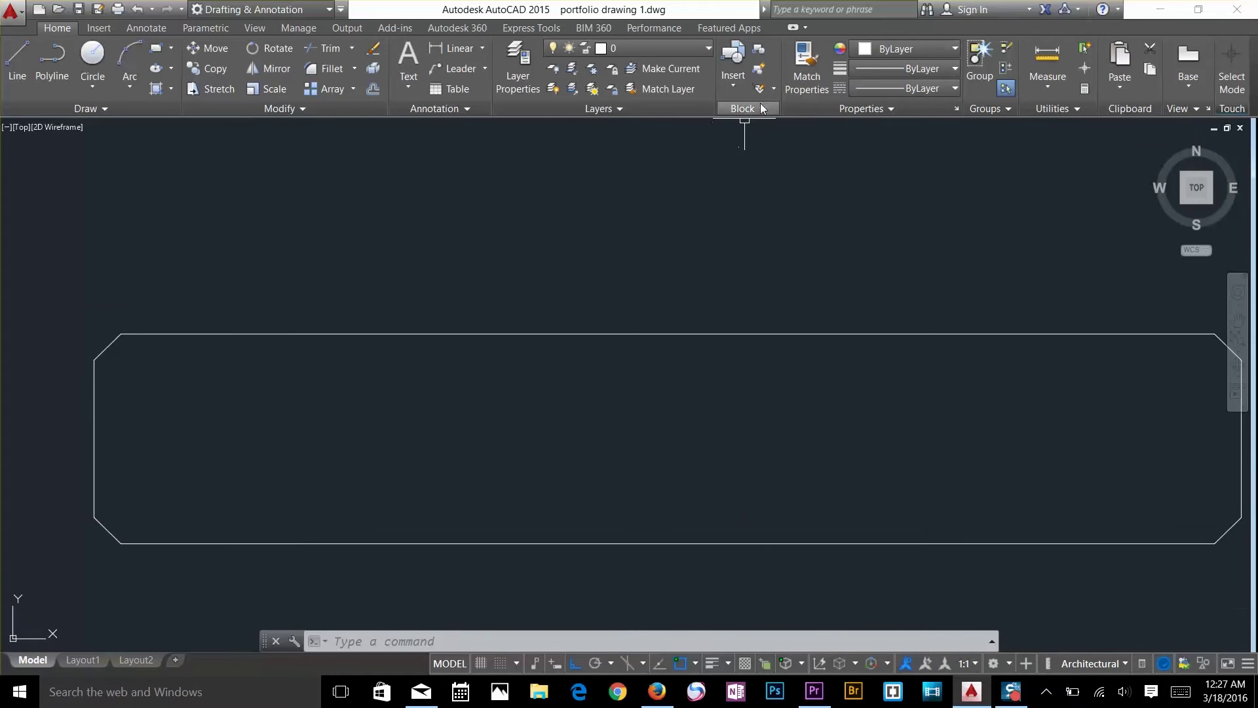
pyautogui.click(729, 84)
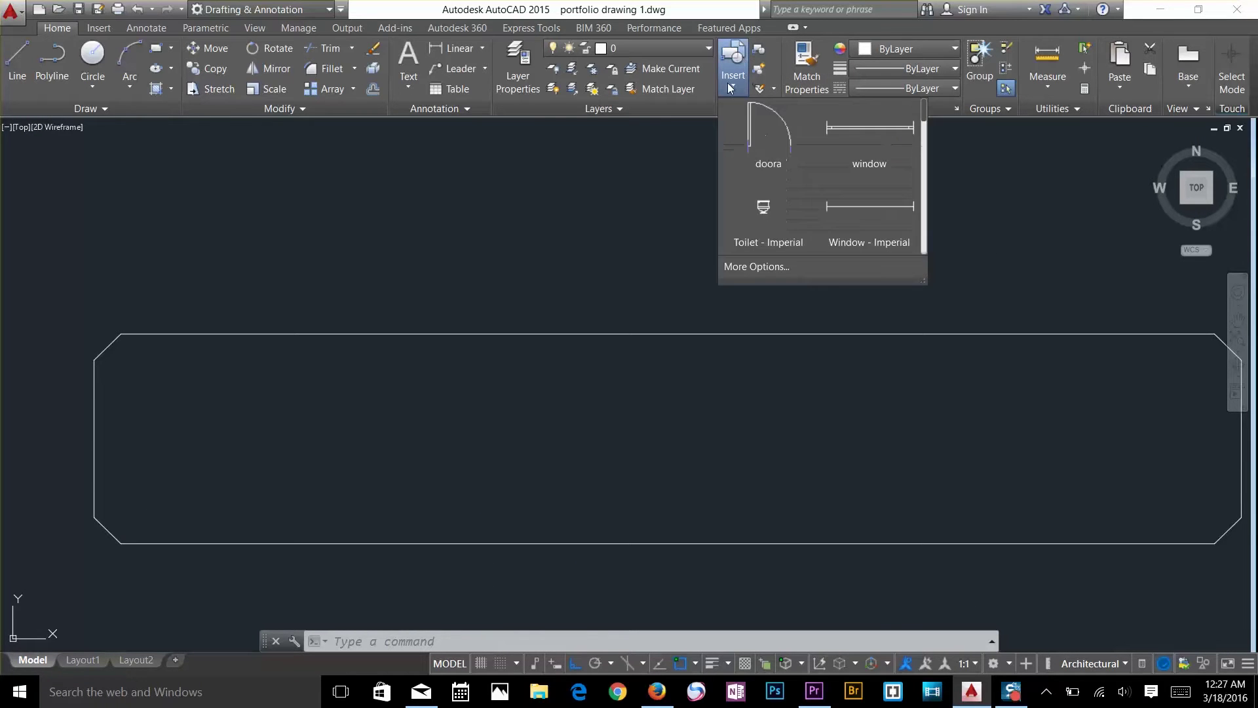
pyautogui.scroll(-2, 820, 156)
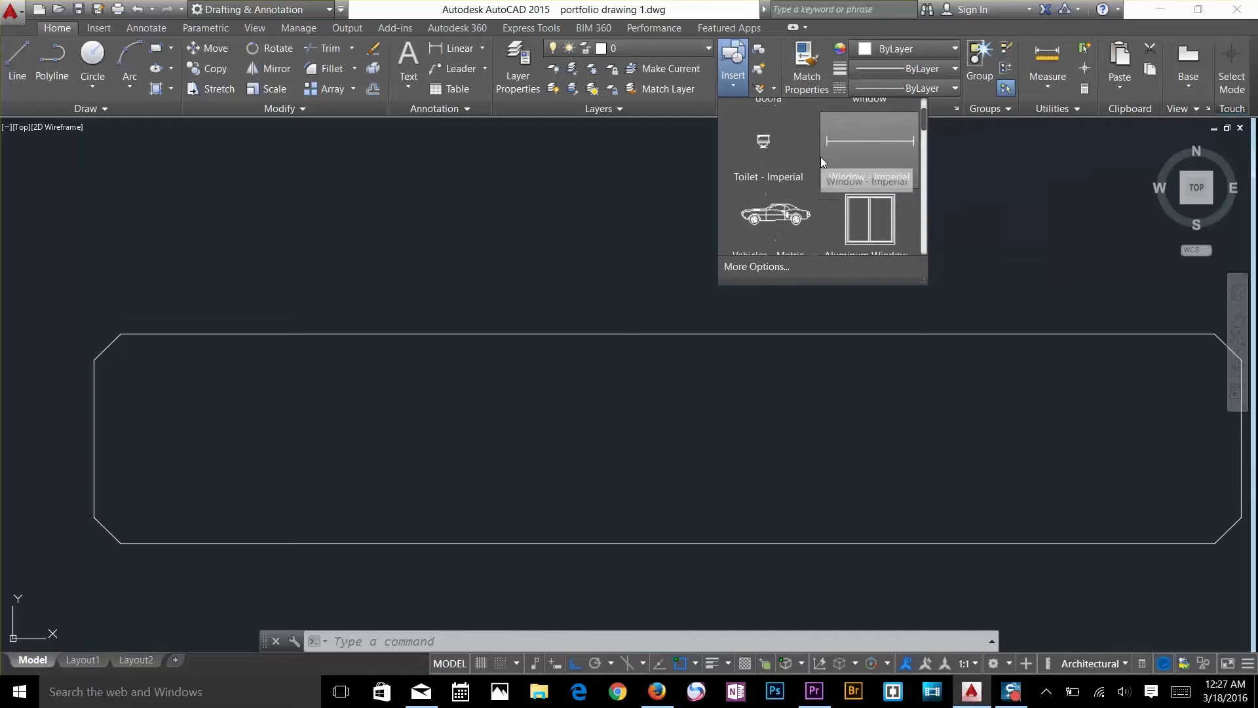
pyautogui.scroll(-5, 820, 166)
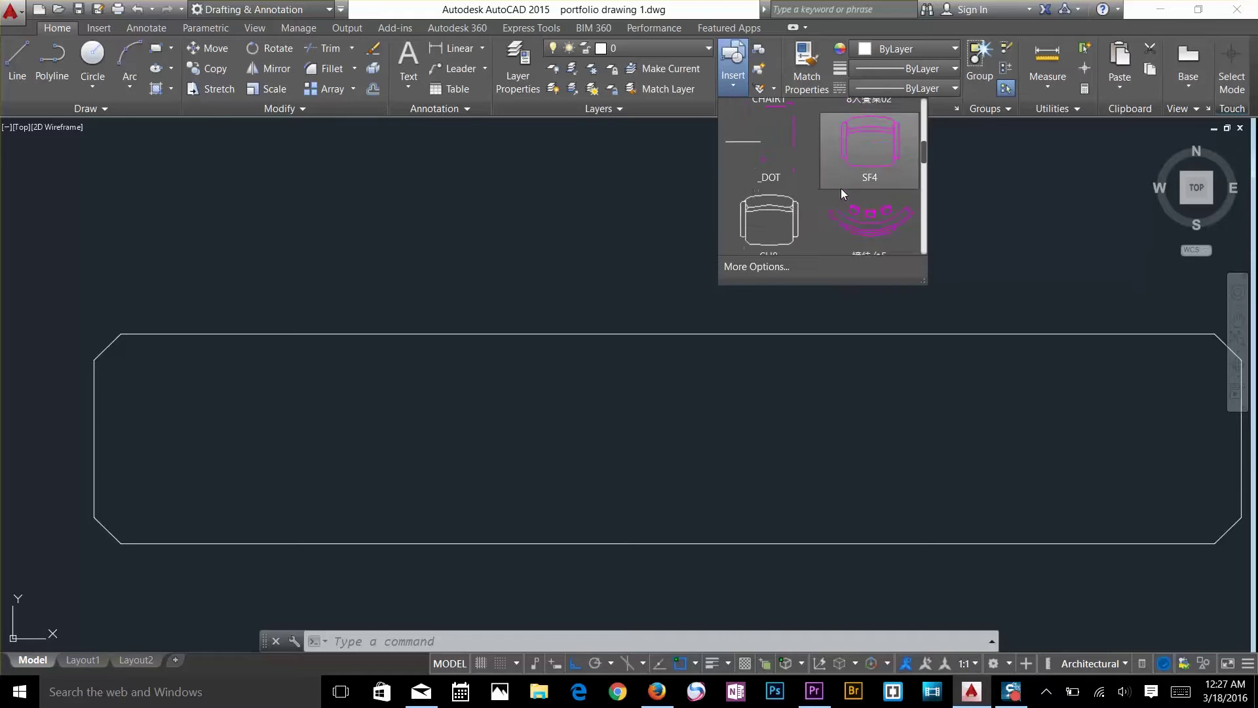
pyautogui.scroll(-4, 845, 196)
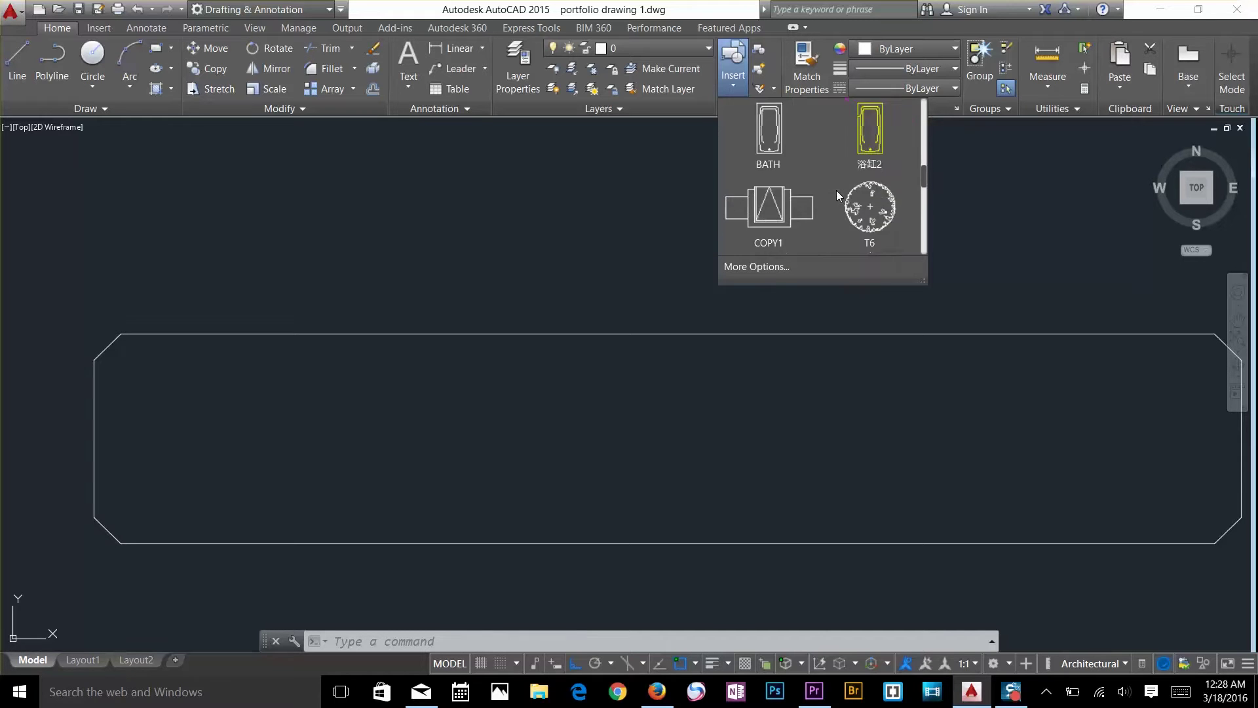
pyautogui.scroll(-4, 836, 195)
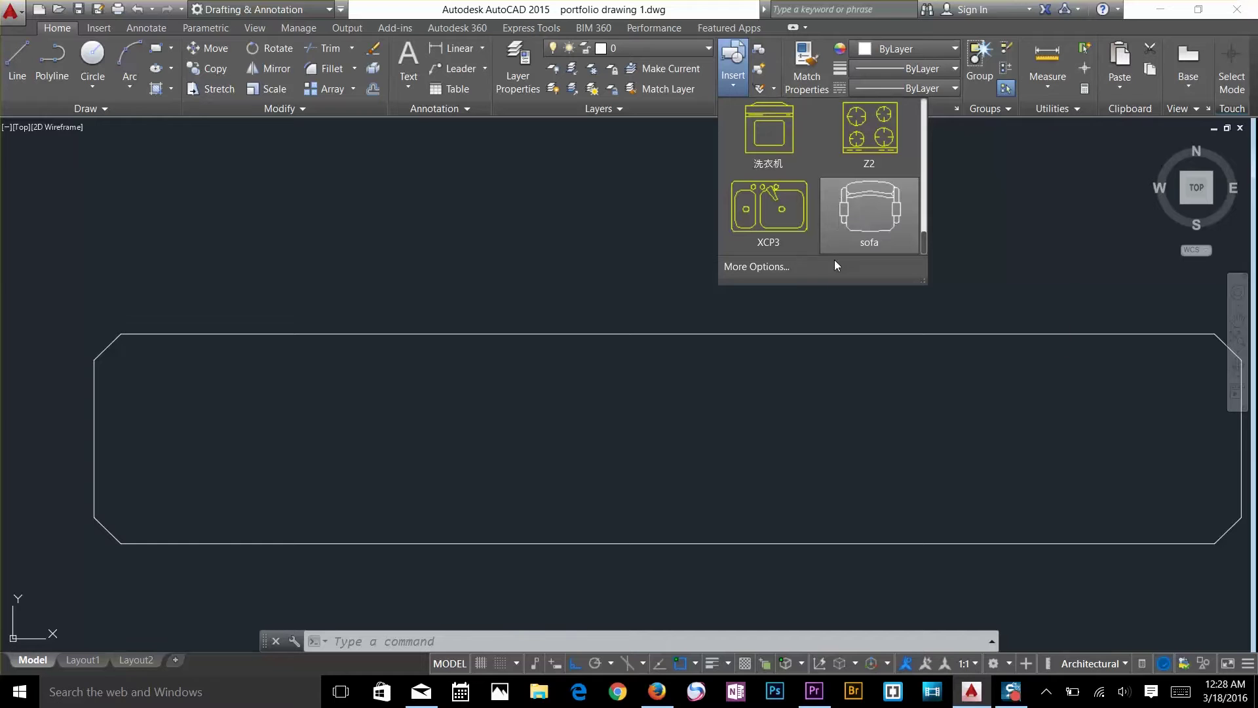
pyautogui.click(872, 234)
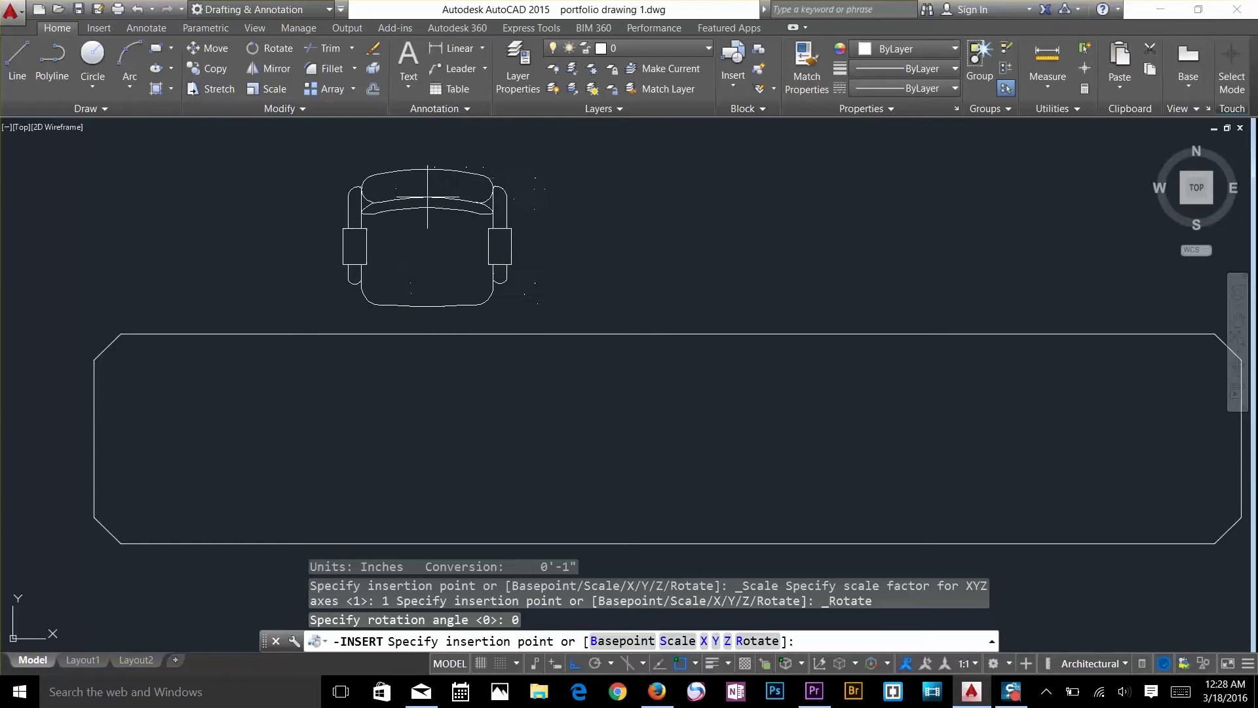
pyautogui.click(427, 198)
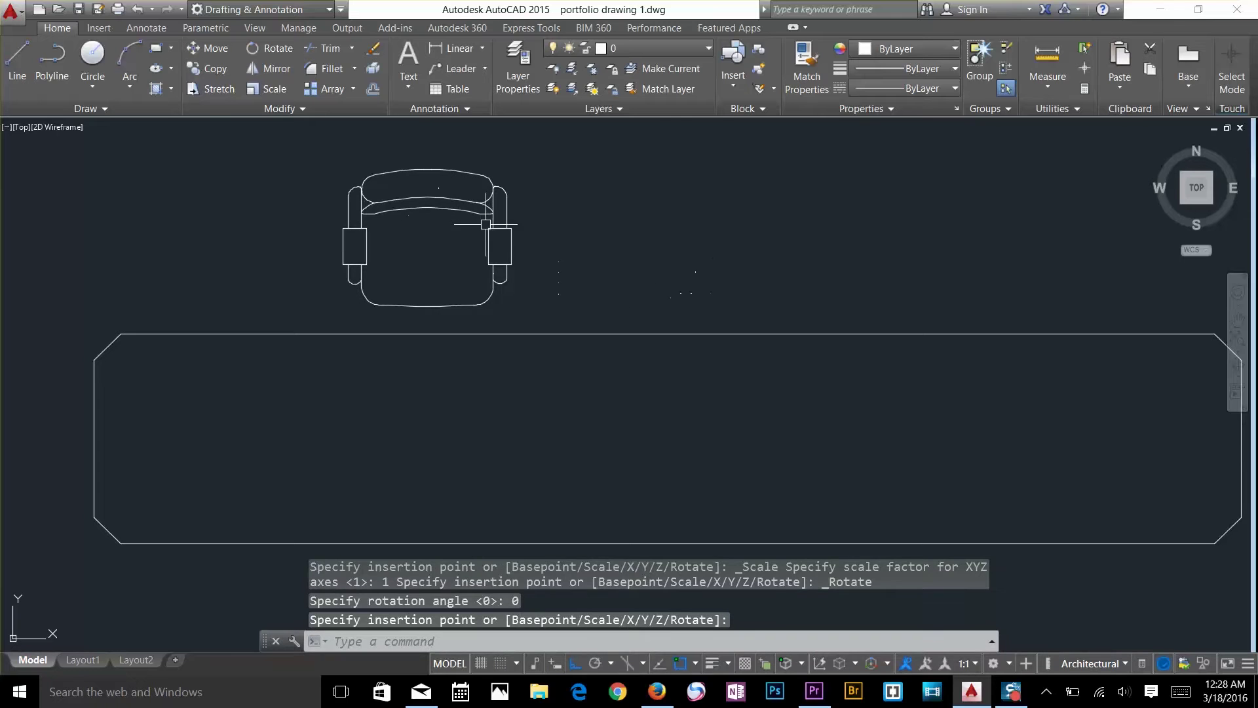
pyautogui.press('Return')
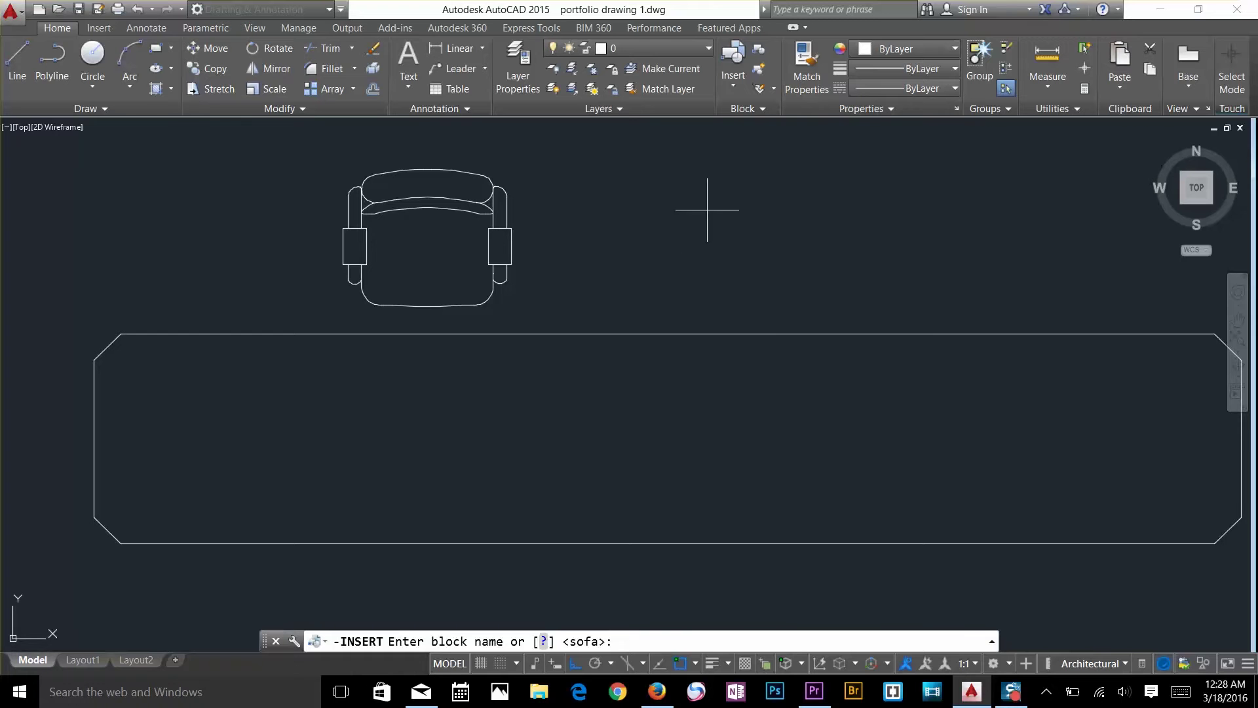
pyautogui.press('Return')
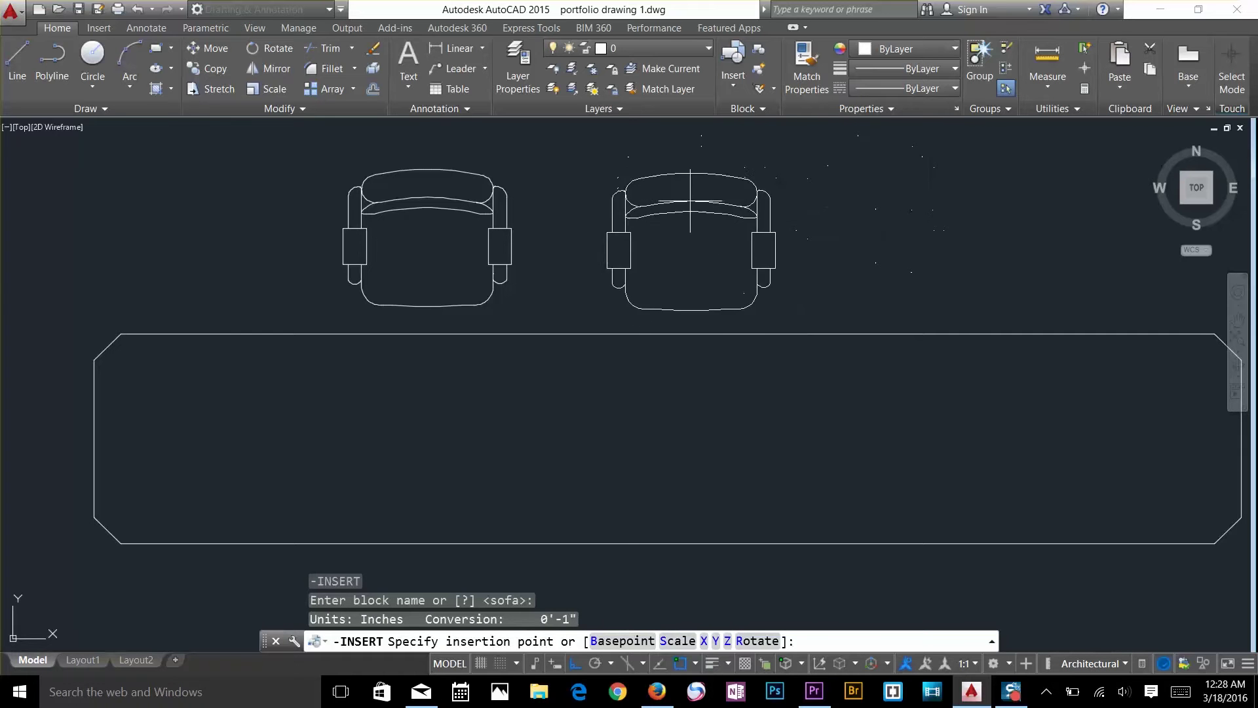
pyautogui.click(690, 200)
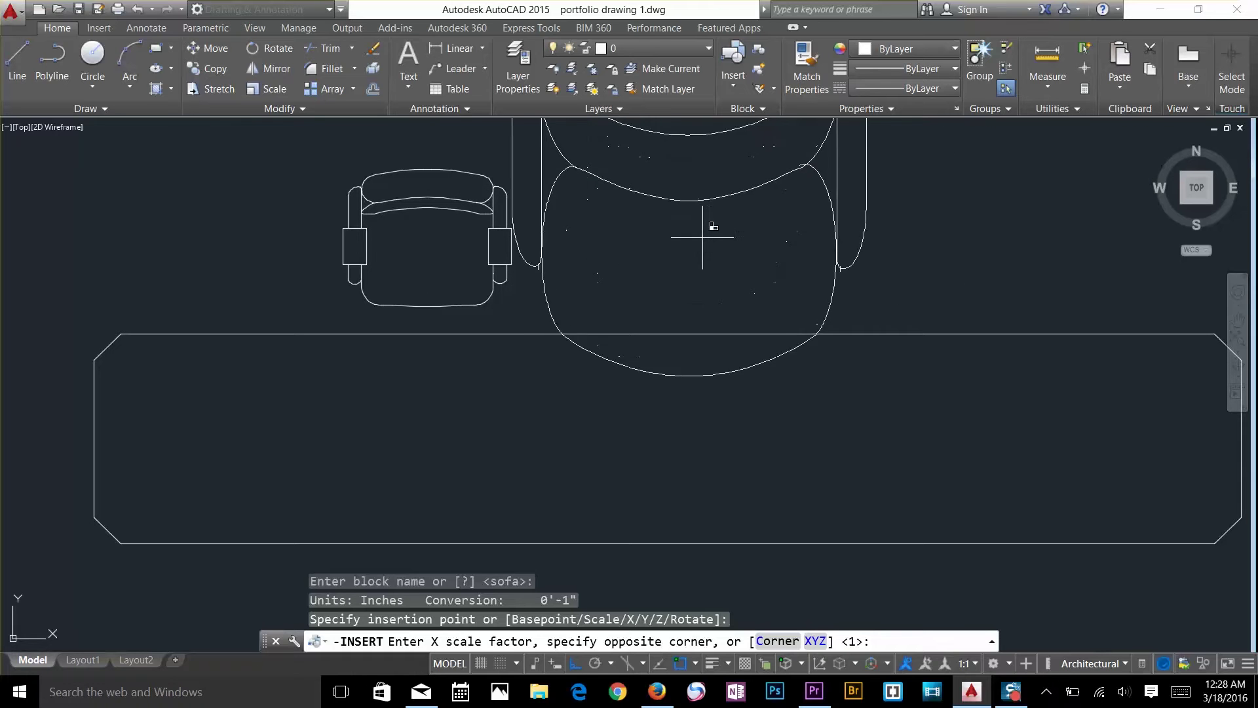
pyautogui.click(711, 236)
pyautogui.press('Escape')
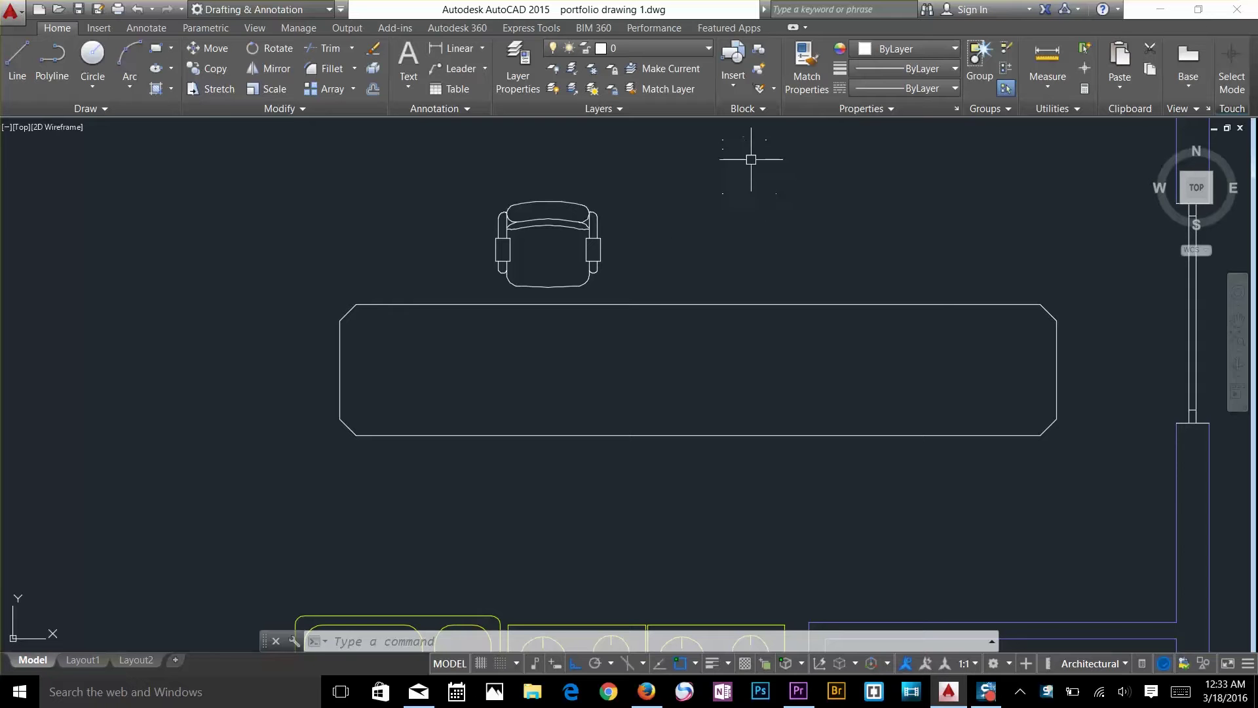
# Examine the blocks available for insertion in the drawing and the full set of block insertion options.
pyautogui.click(737, 85)
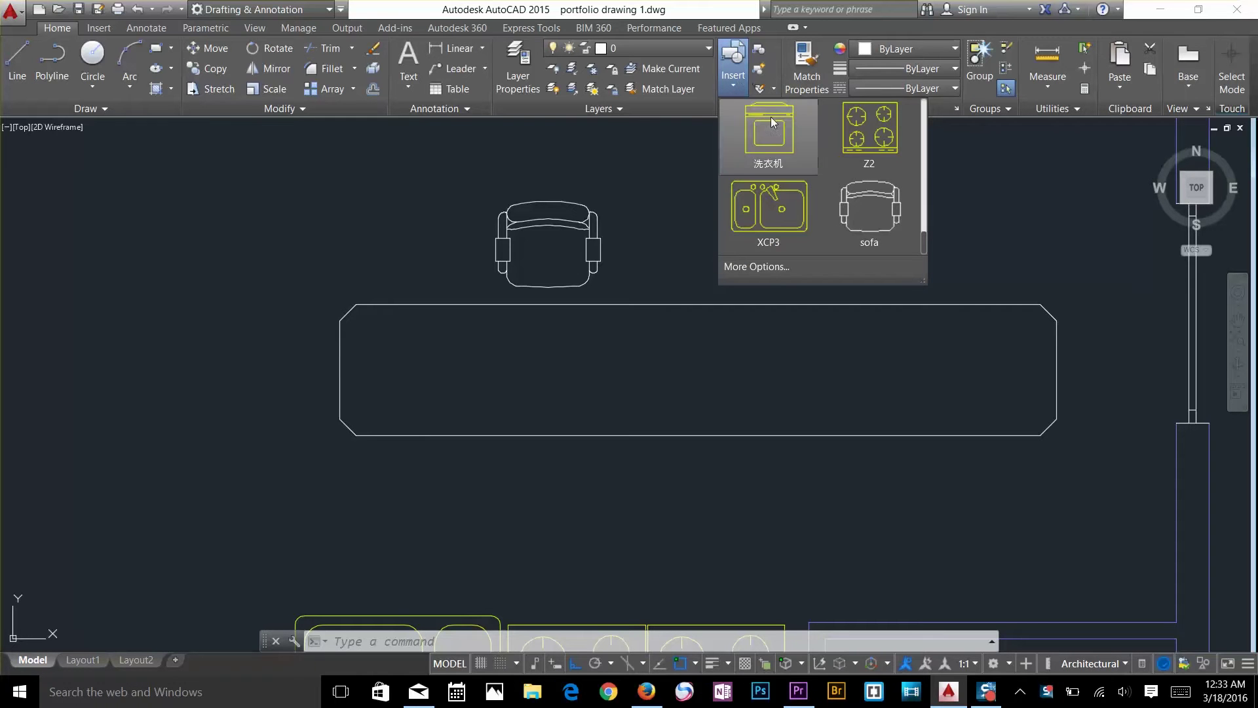
pyautogui.scroll(5, 883, 181)
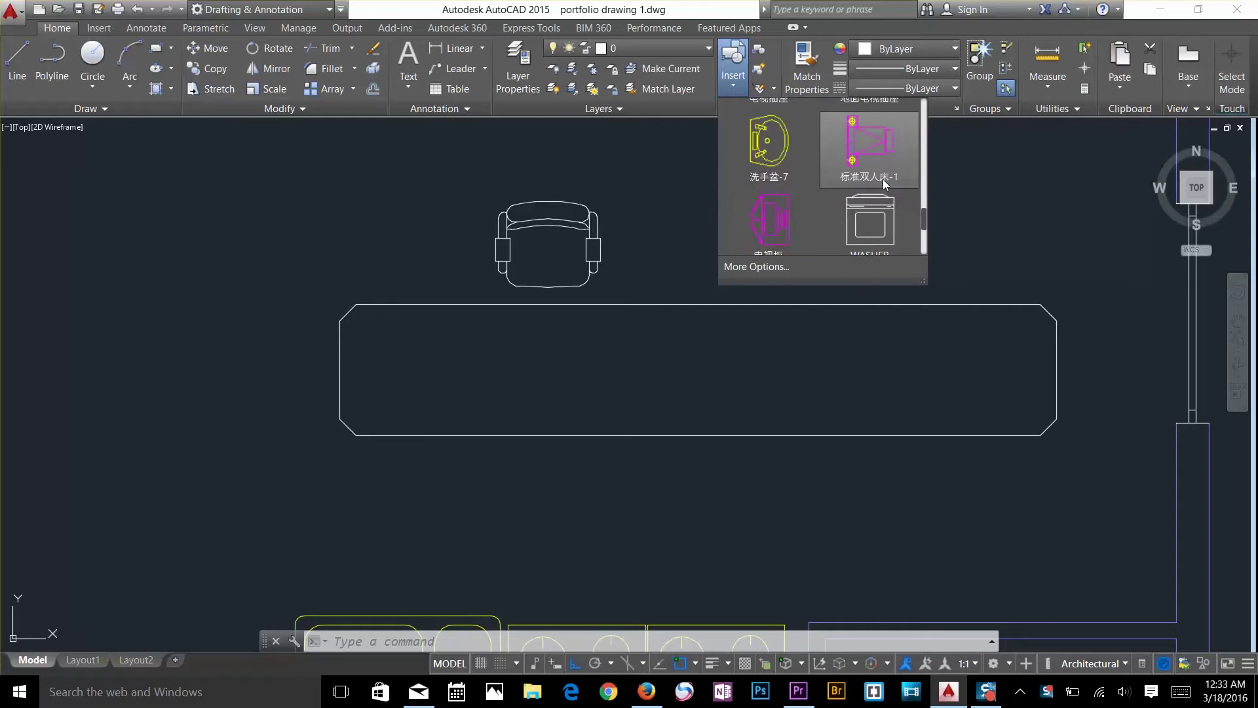
pyautogui.scroll(3, 805, 173)
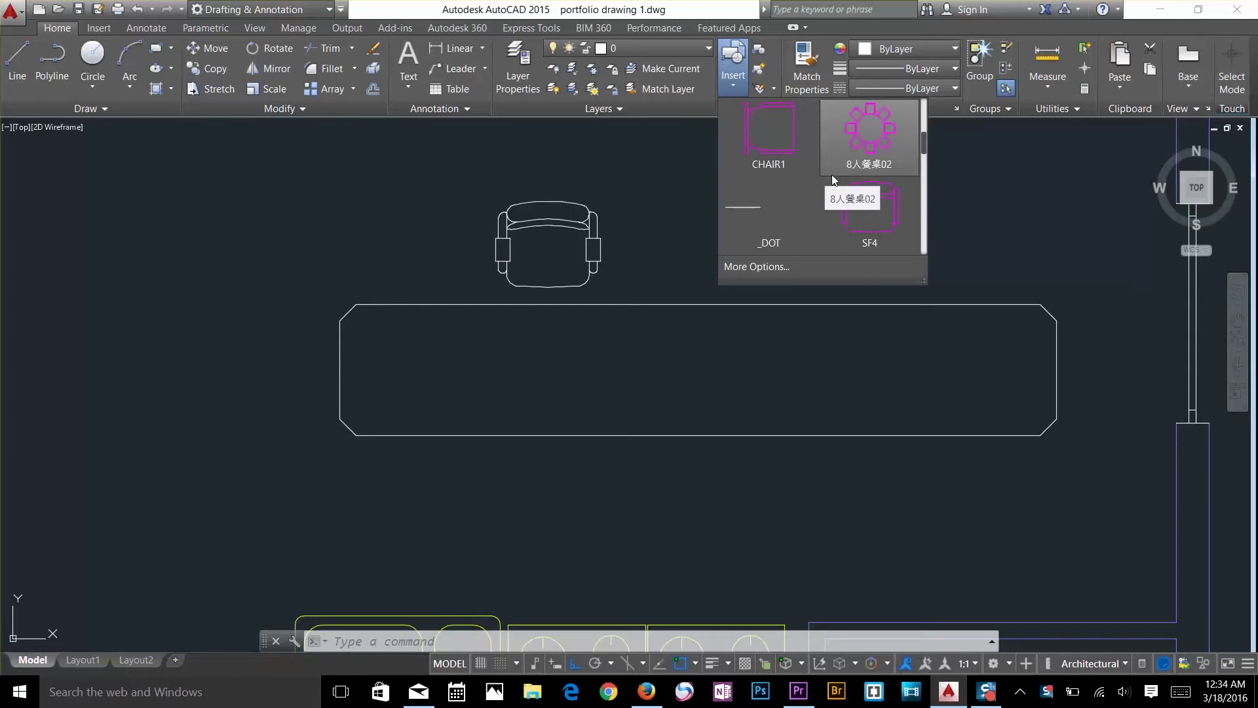
pyautogui.scroll(-2, 835, 180)
pyautogui.scroll(-5, 843, 191)
pyautogui.scroll(-1, 808, 230)
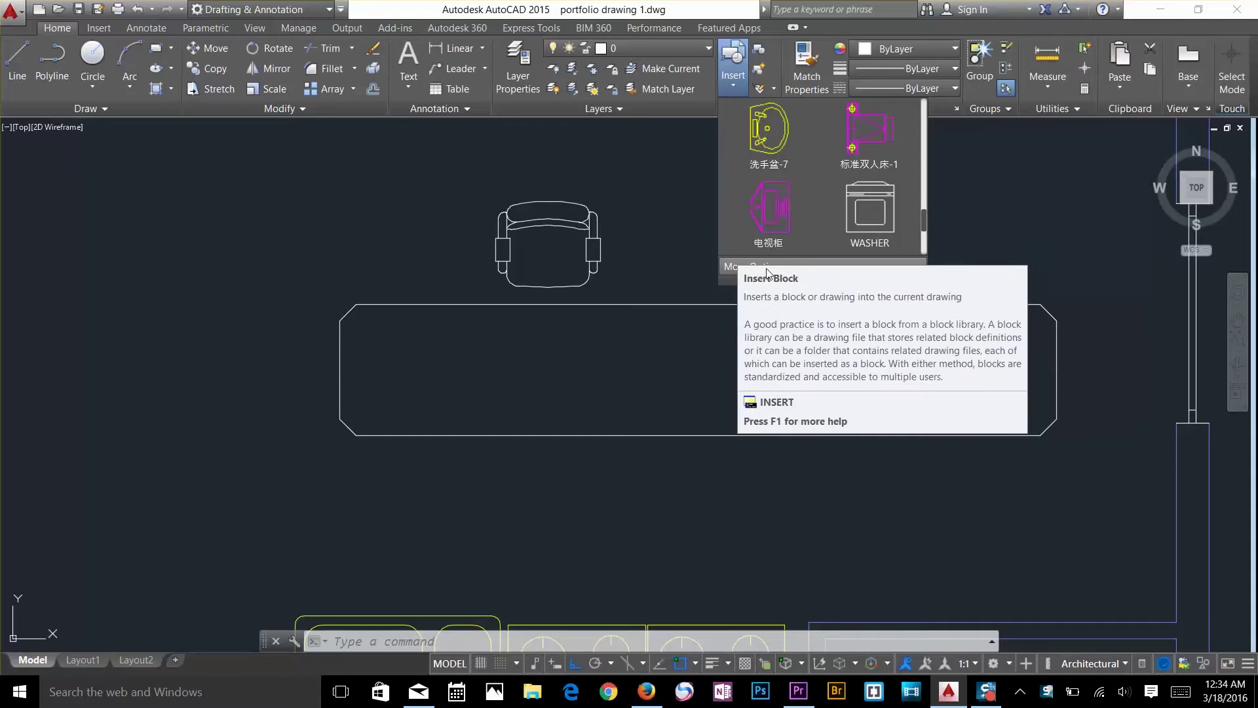
pyautogui.click(765, 269)
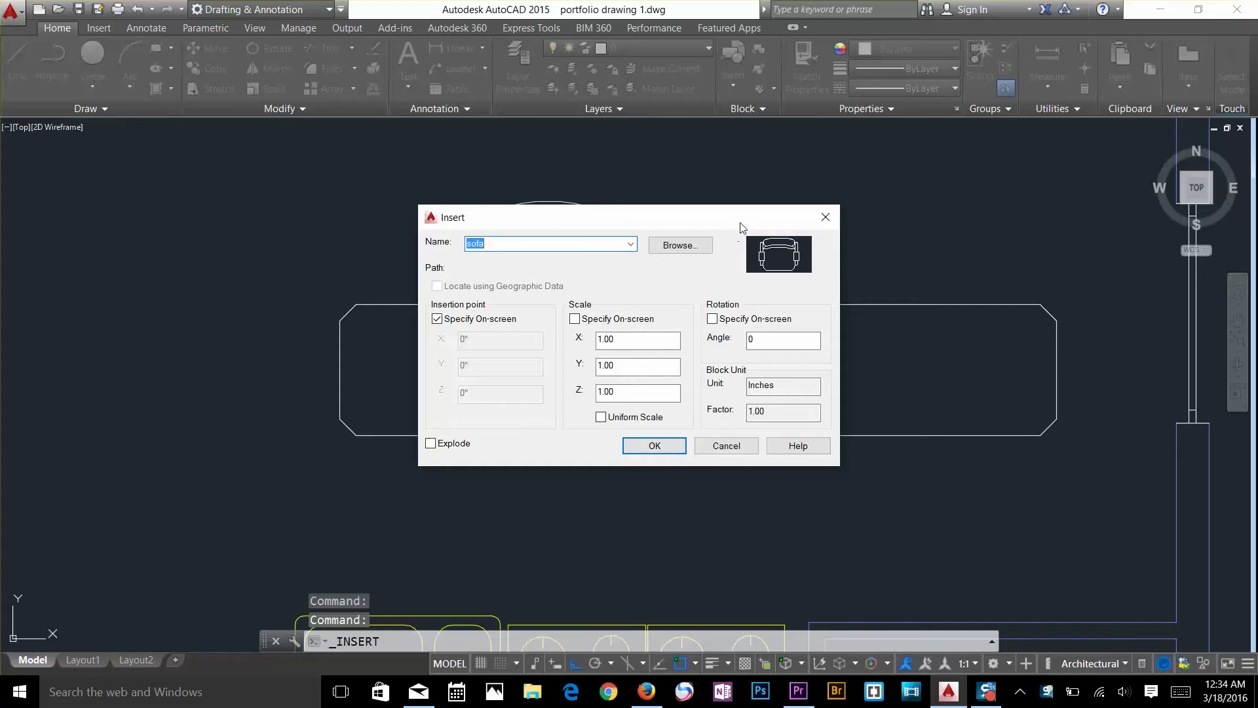
pyautogui.moveTo(740, 223); pyautogui.dragTo(990, 228)
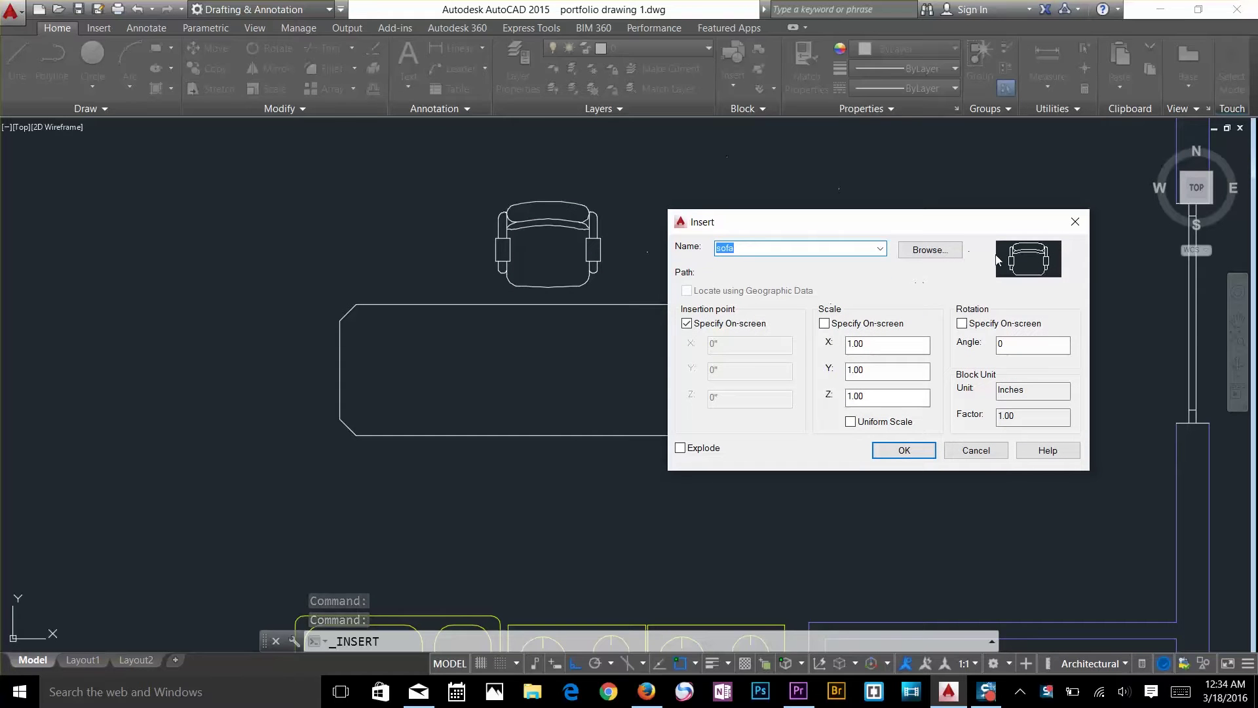
pyautogui.click(978, 451)
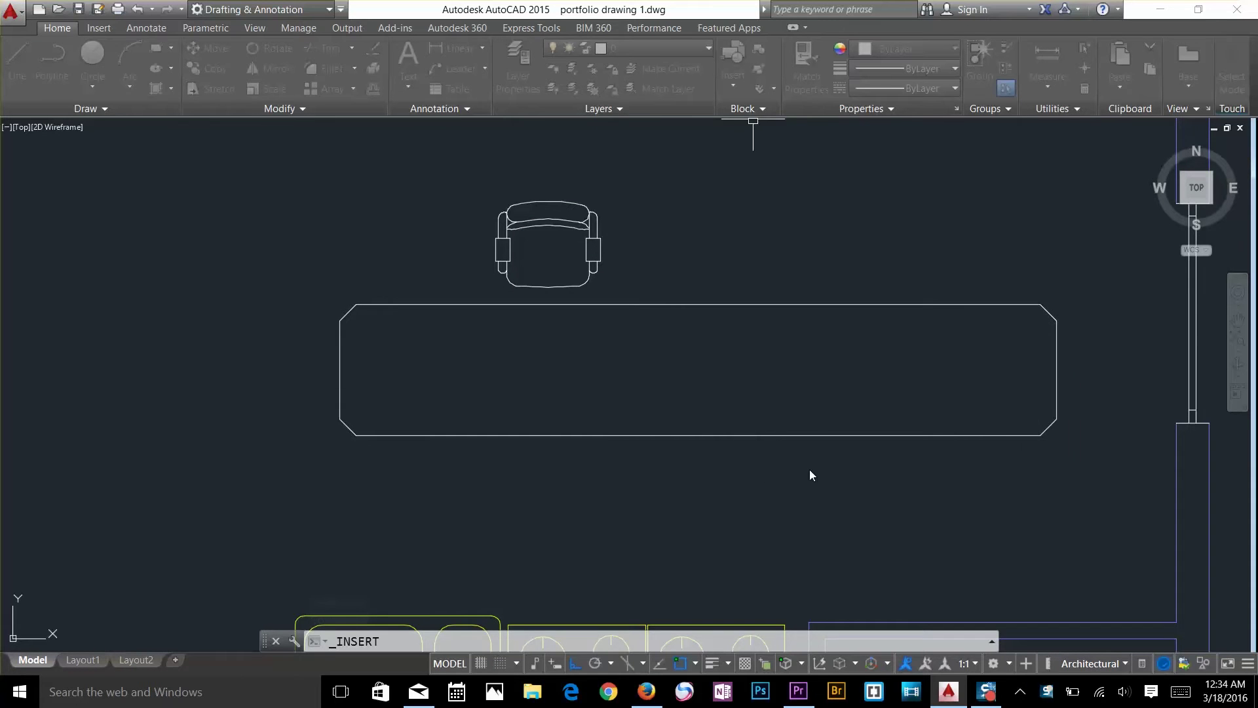
pyautogui.click(823, 390)
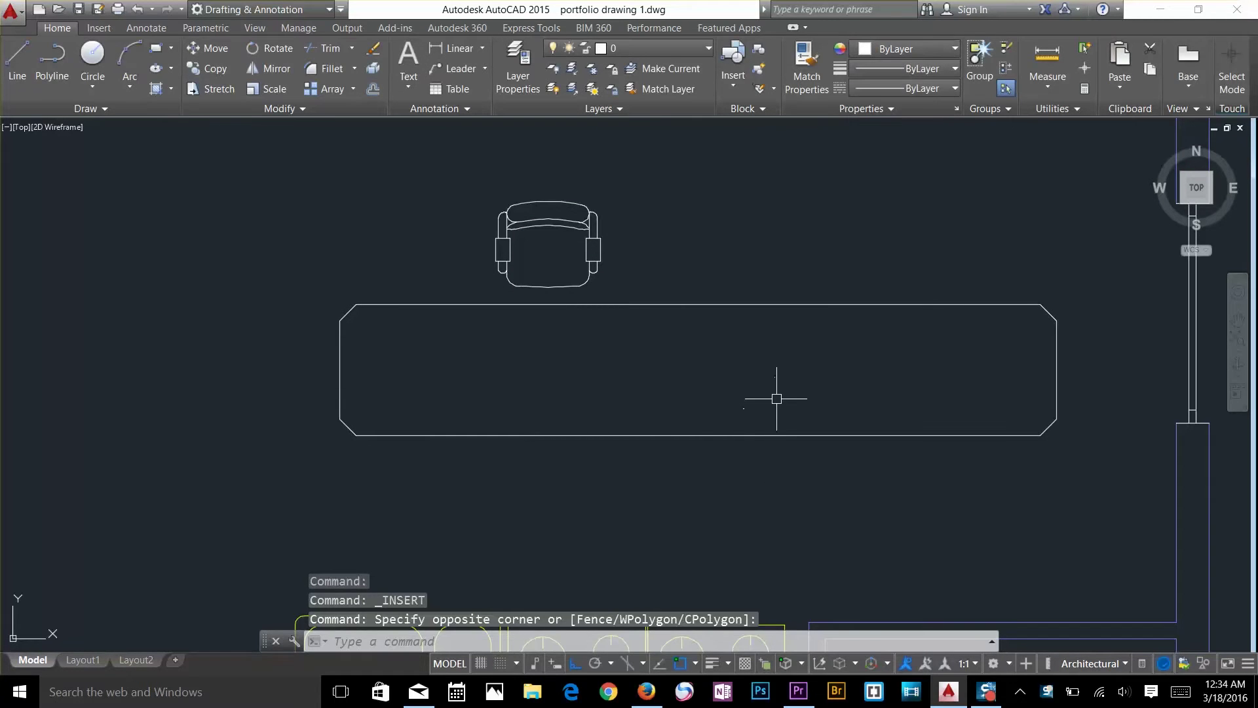
# Insert another sofa block at the midpoint of the counter's short left edge, with its rotation specified on-screen.
pyautogui.write('i')
pyautogui.press('Return')
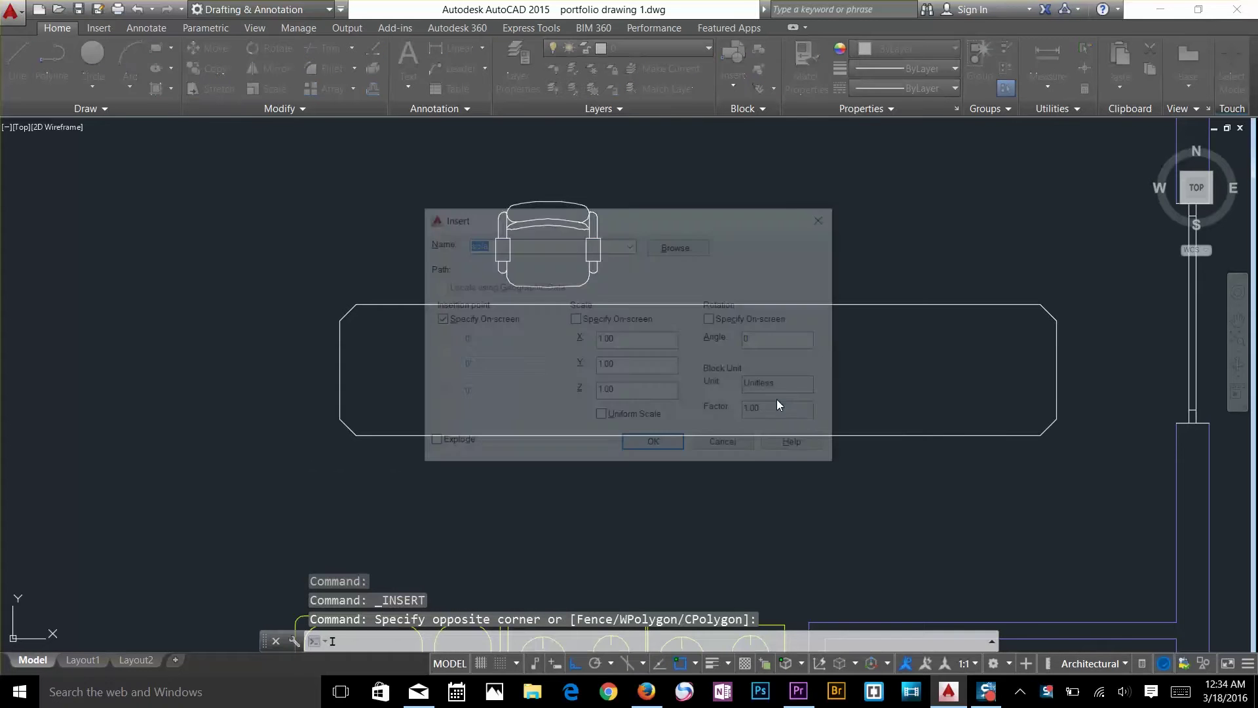
pyautogui.moveTo(549, 226); pyautogui.dragTo(858, 197)
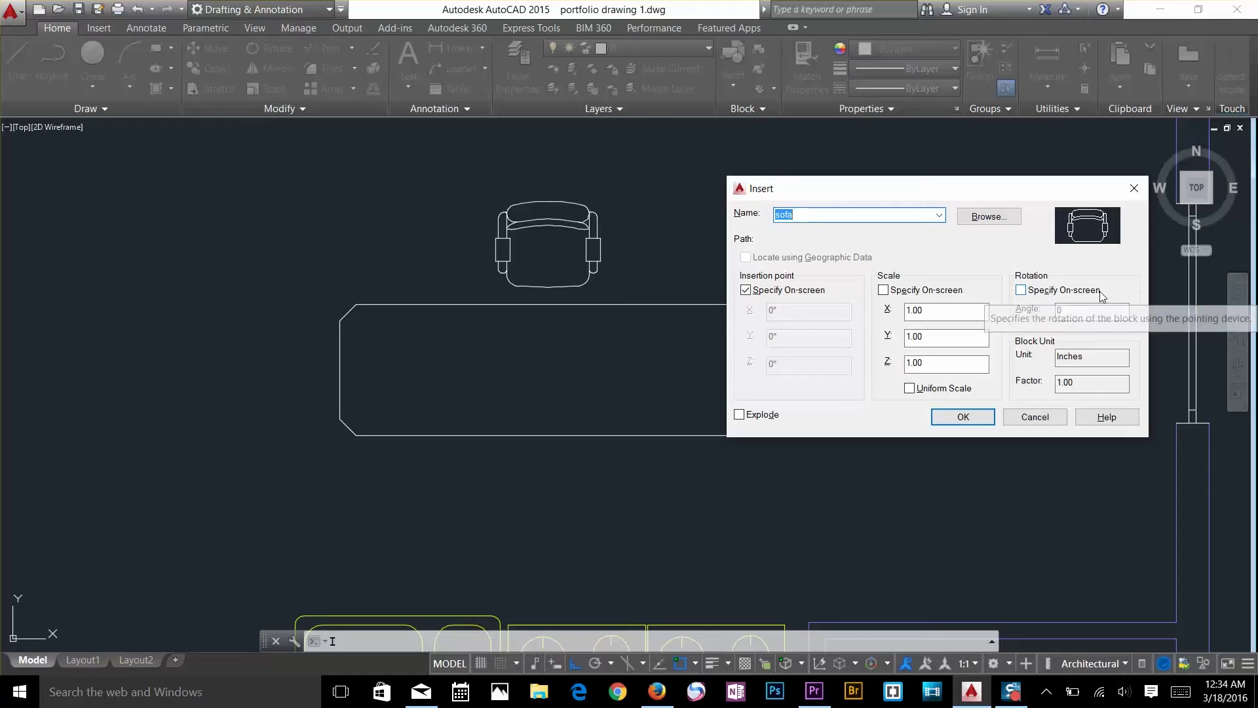
pyautogui.click(1022, 291)
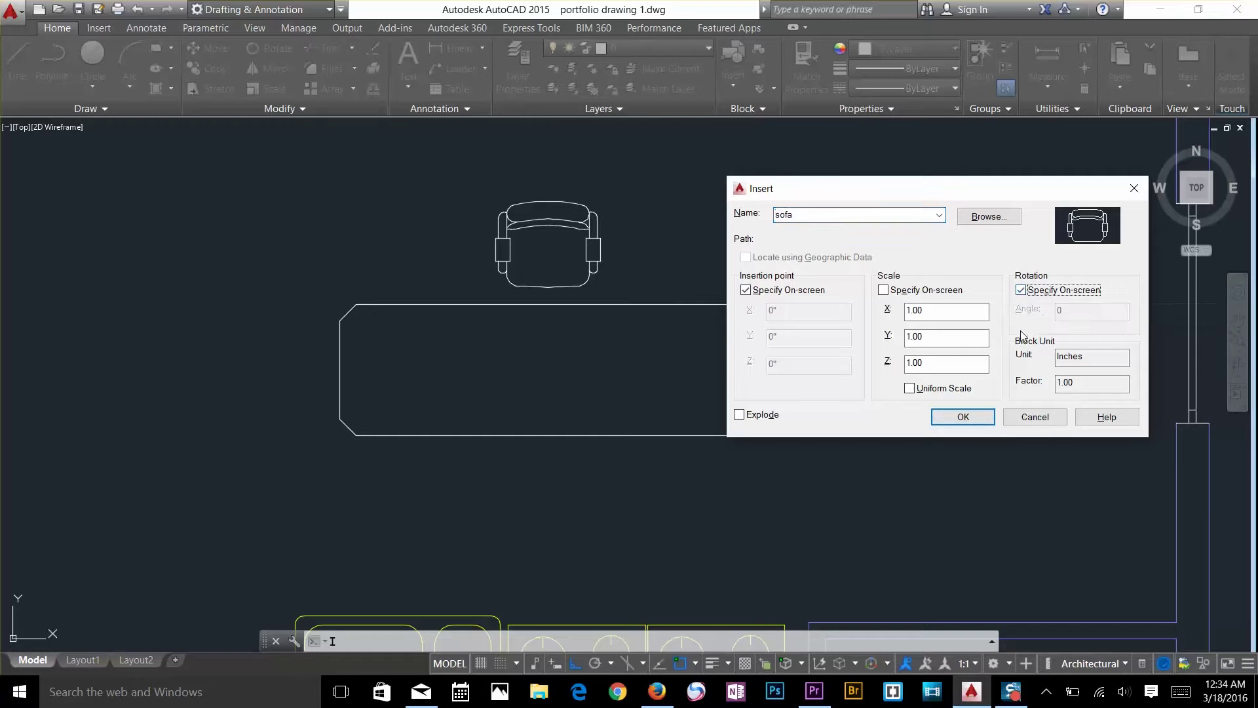
pyautogui.click(989, 422)
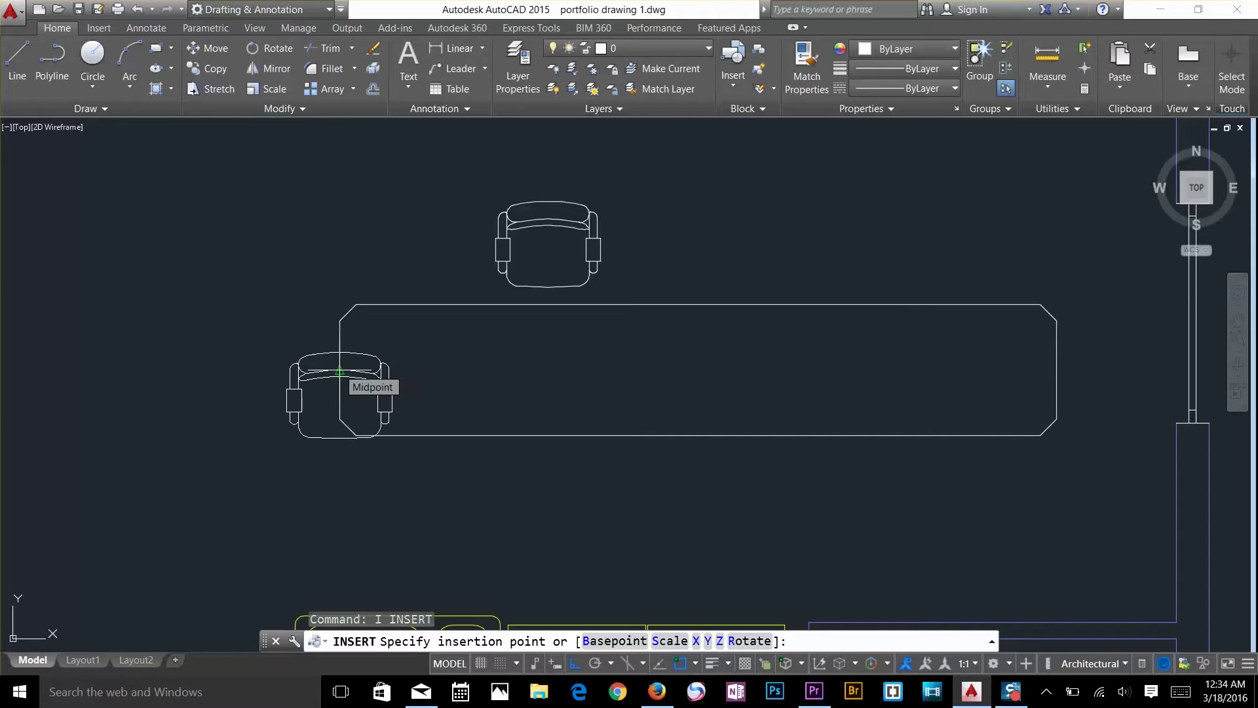
pyautogui.click(340, 371)
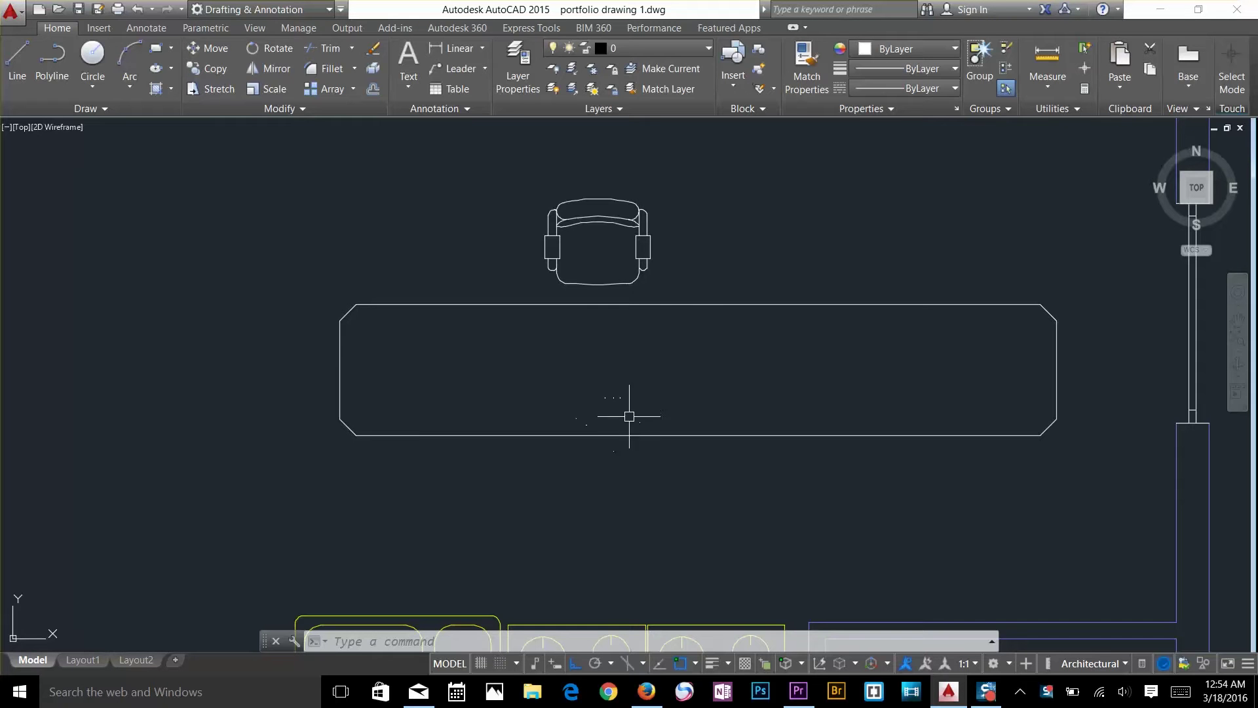
# Open the sofa block above the counter in the block editor and examine the block authoring tools.
pyautogui.doubleClick(592, 220)
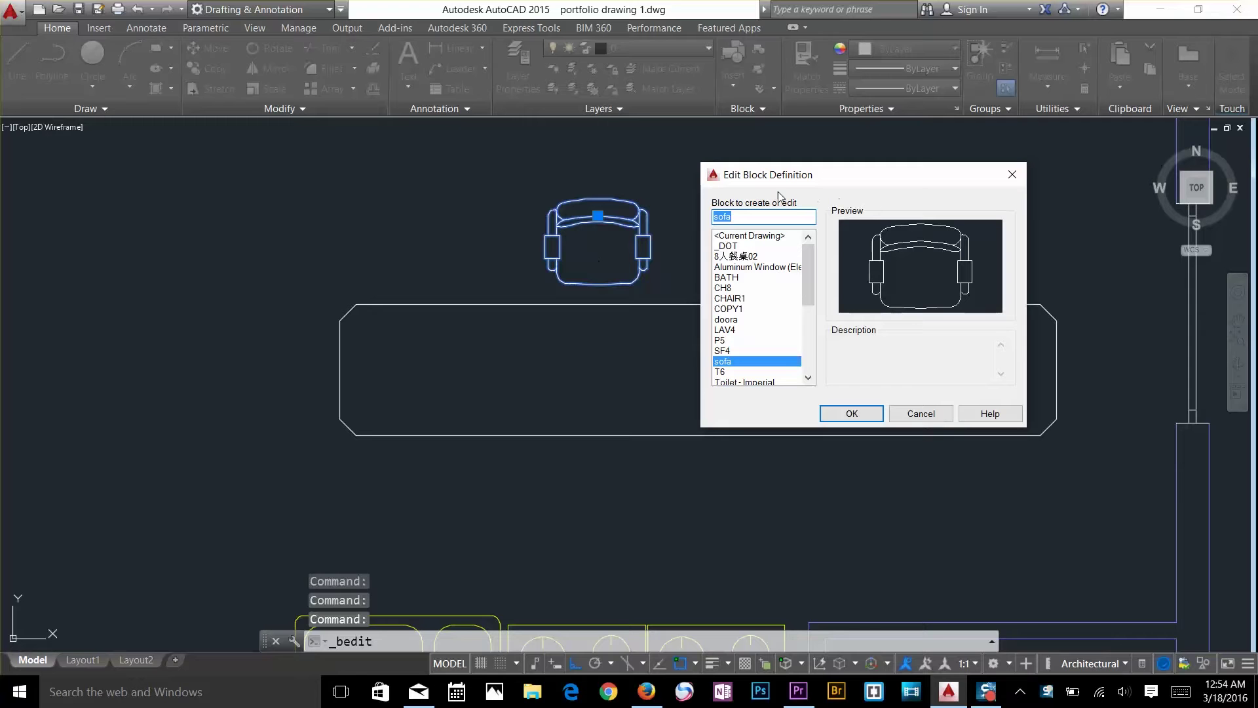
pyautogui.click(850, 414)
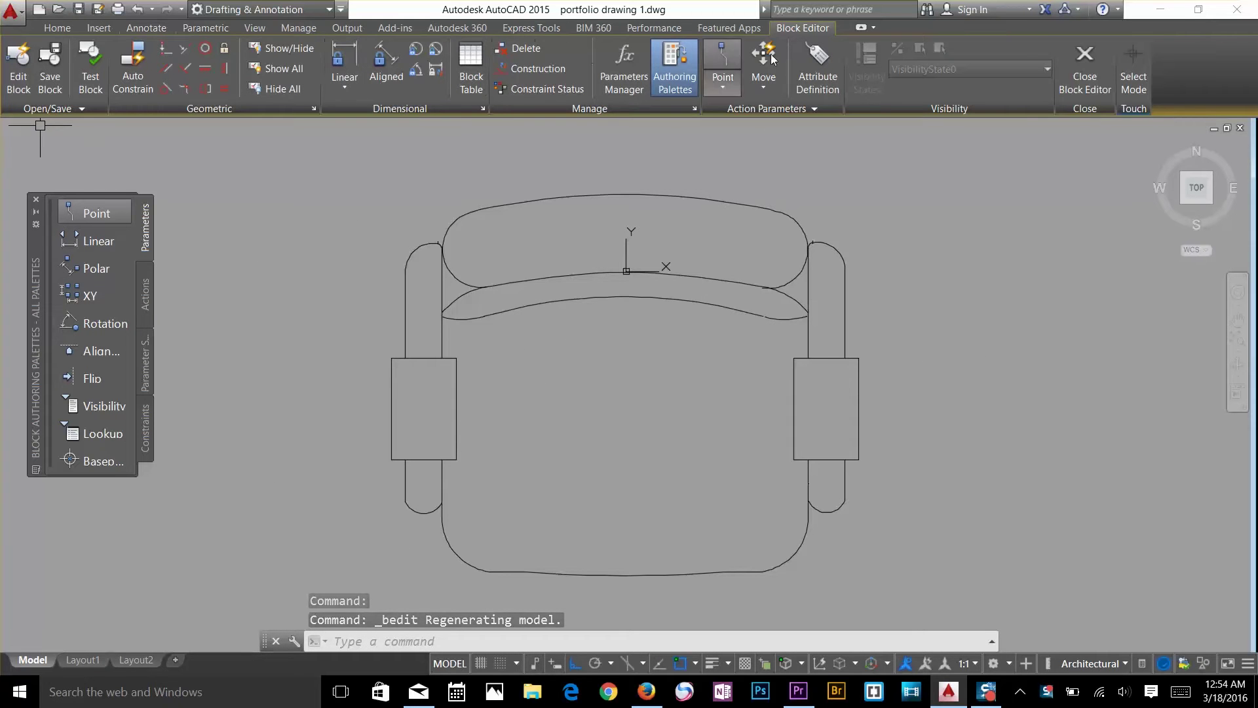
pyautogui.click(103, 433)
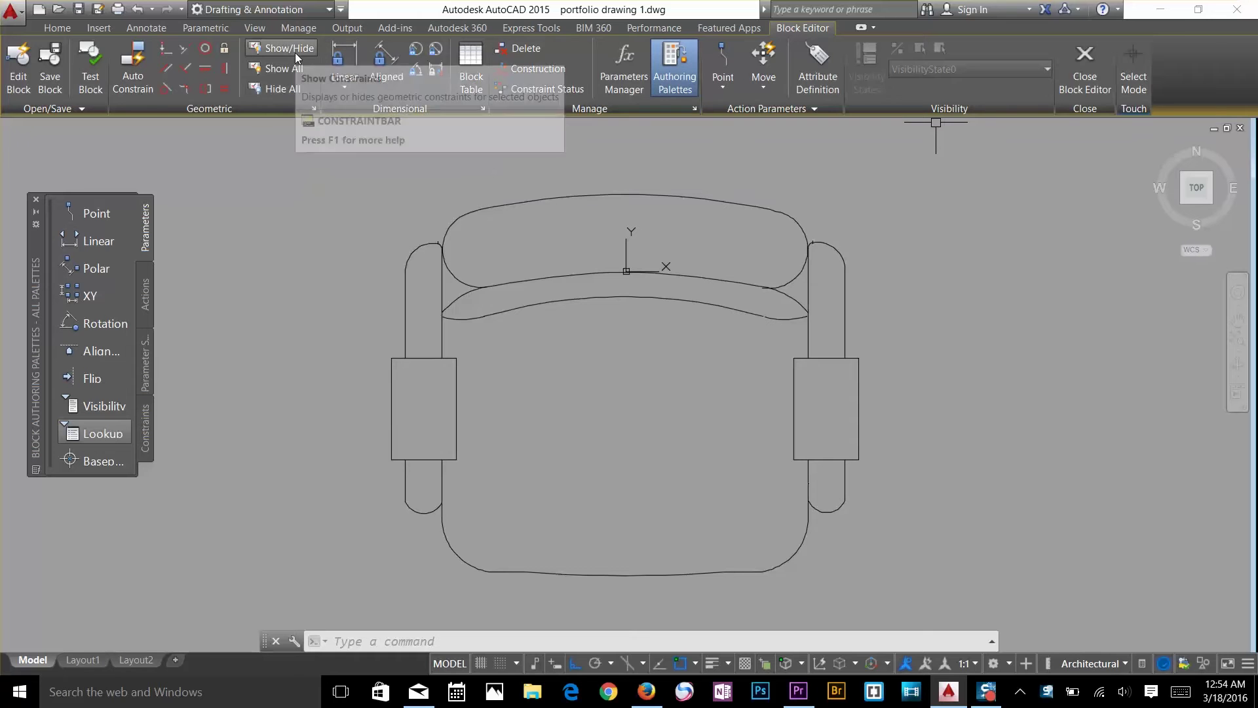
pyautogui.click(40, 93)
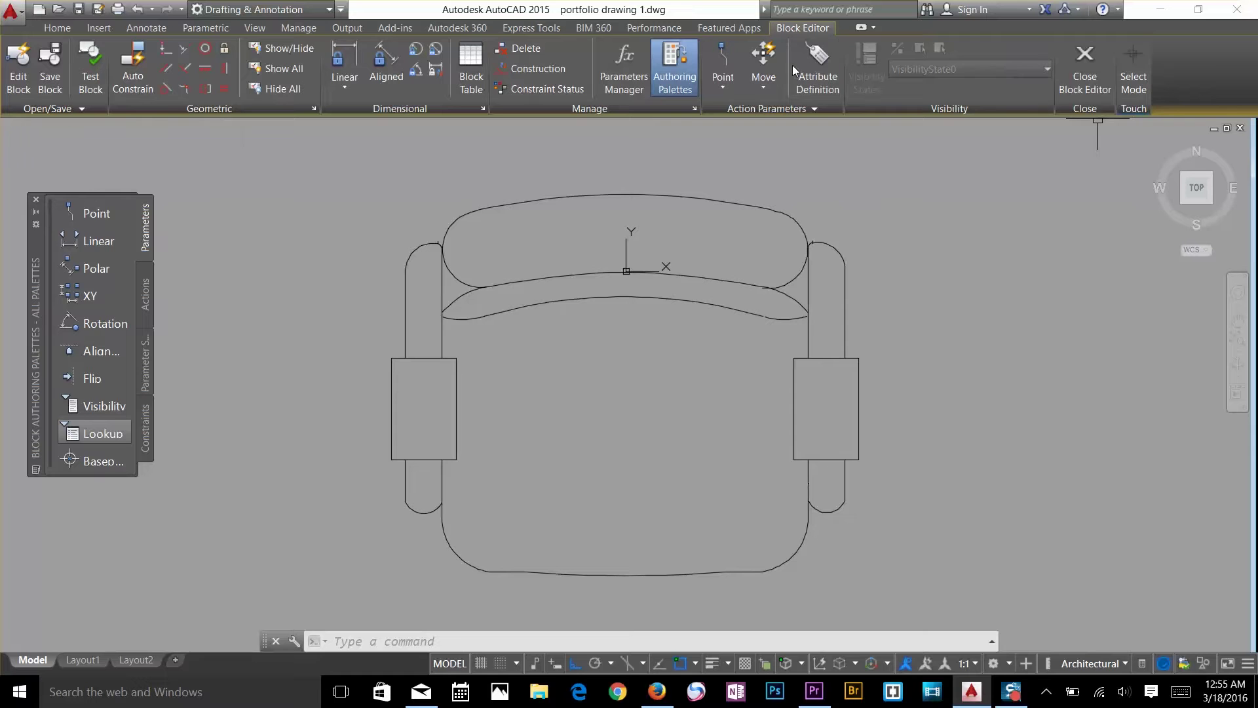
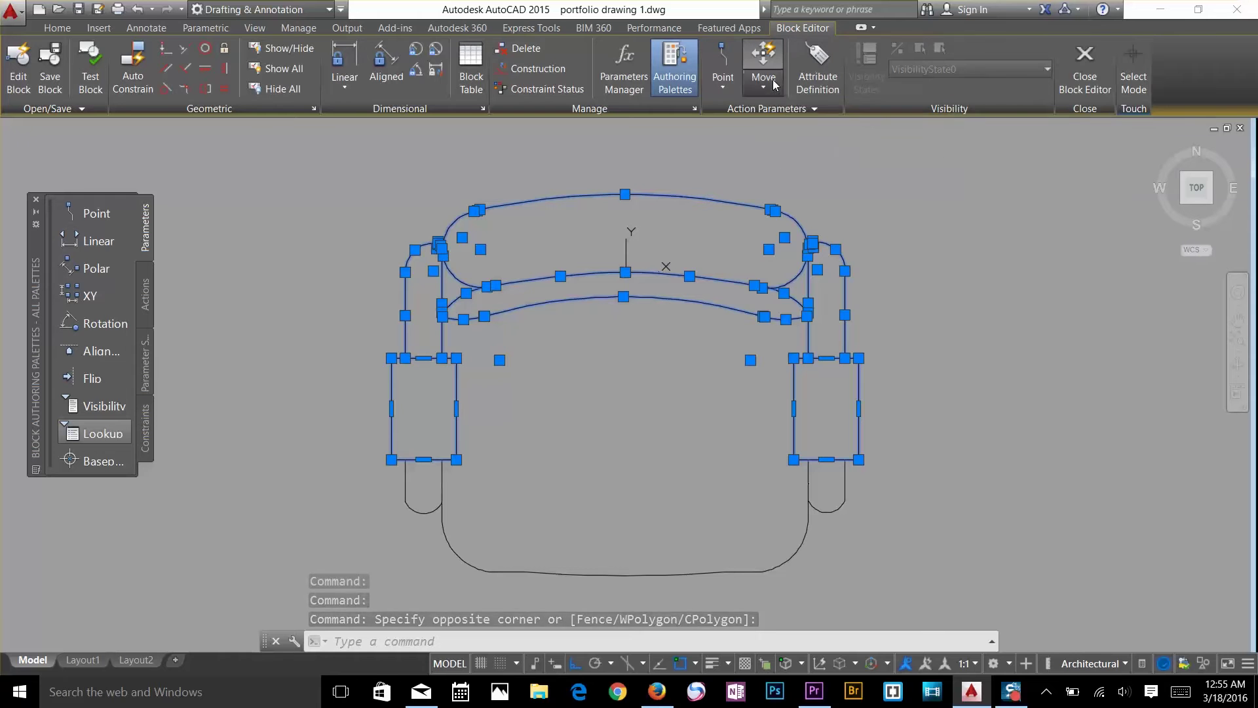
# Try to apply a Polar Stretch action to the chair's backrest and armrests.
pyautogui.click(778, 77)
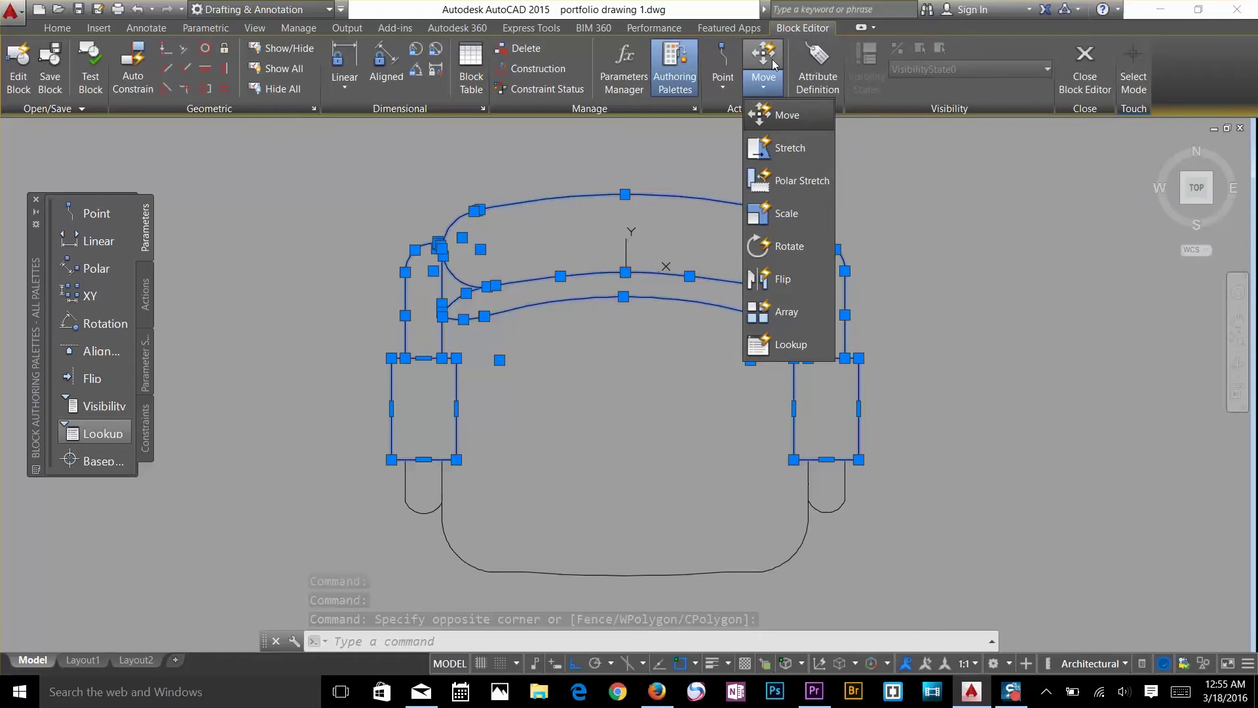
pyautogui.click(786, 178)
pyautogui.click(804, 367)
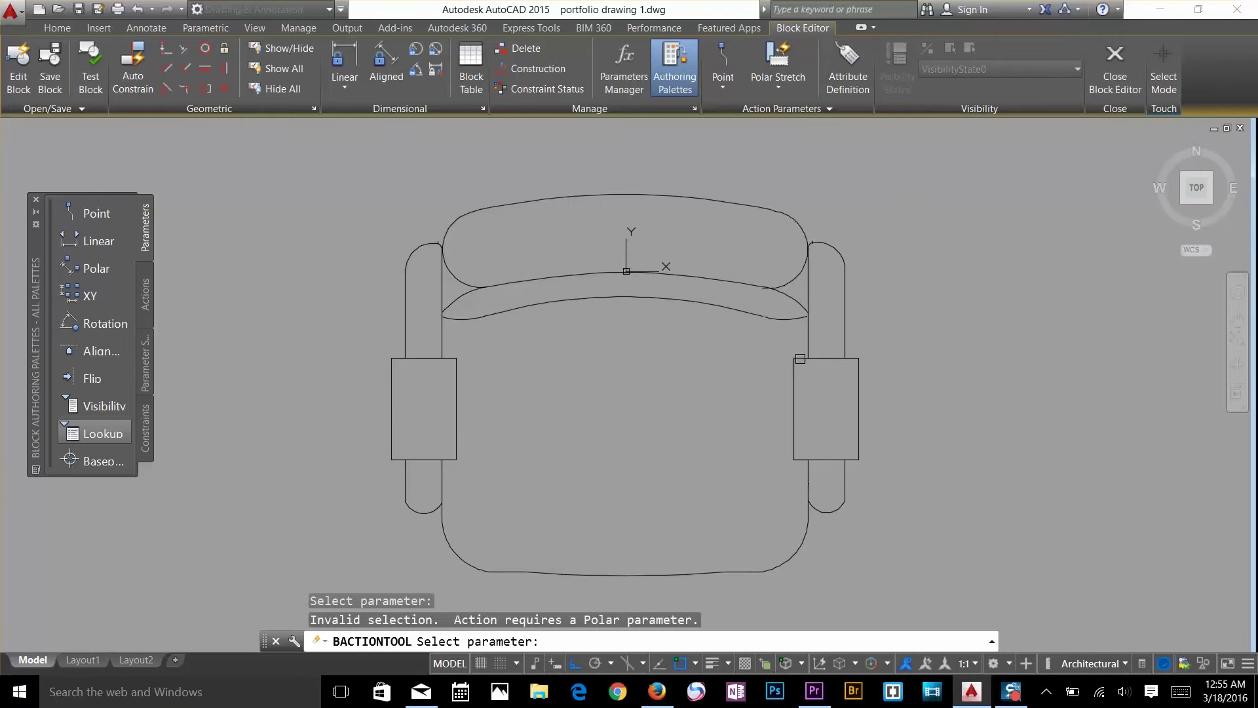
pyautogui.click(807, 357)
pyautogui.click(449, 443)
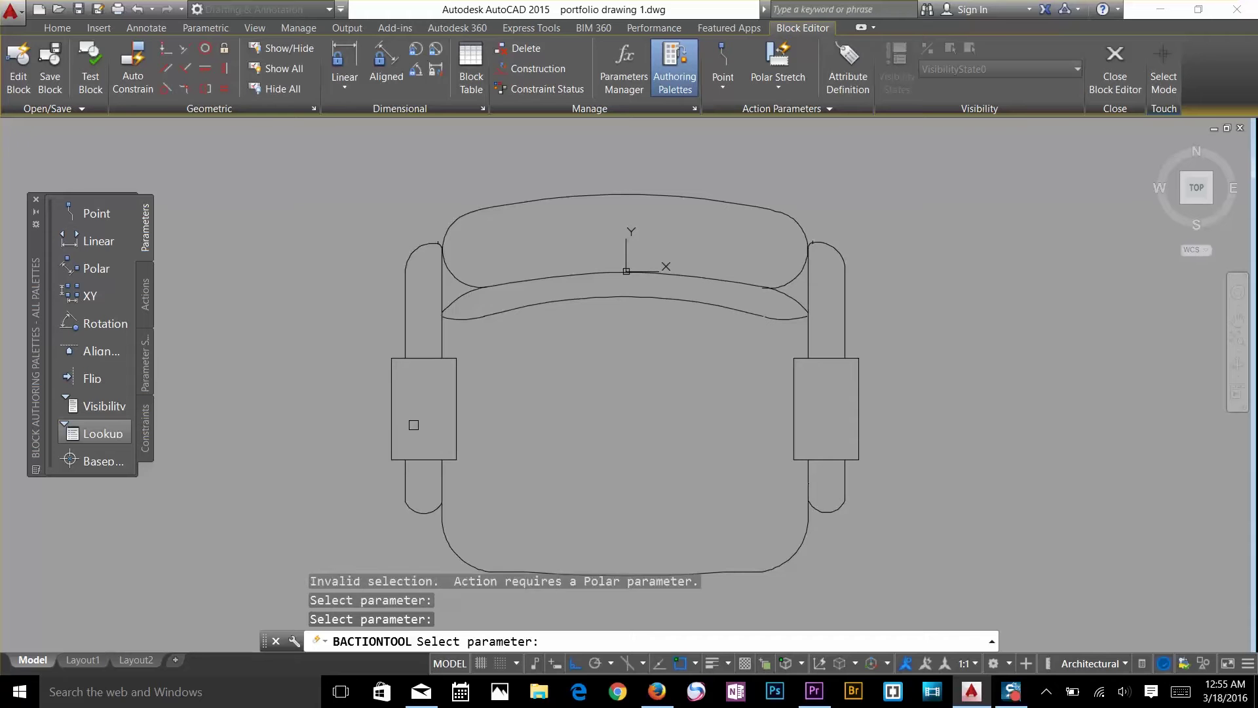
pyautogui.click(435, 430)
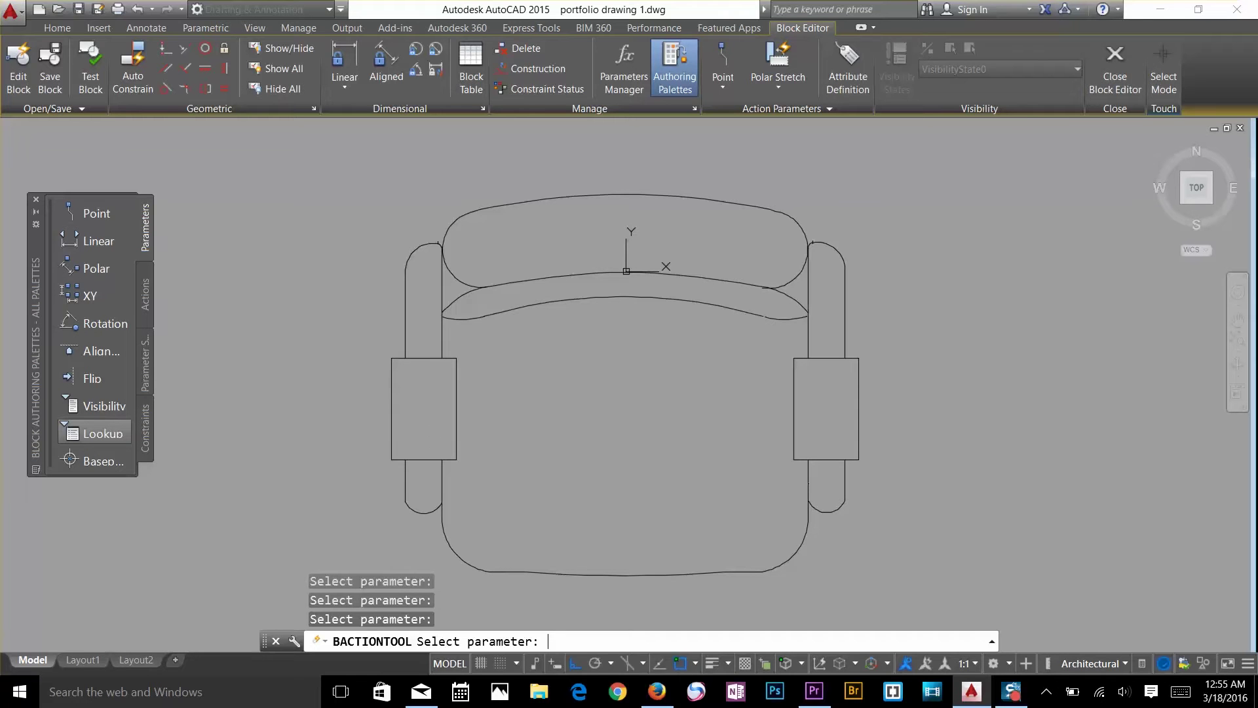
pyautogui.press('Escape')
# Add a point parameter with one grip at the upper right corner of the chair's backrest.
pyautogui.click(723, 62)
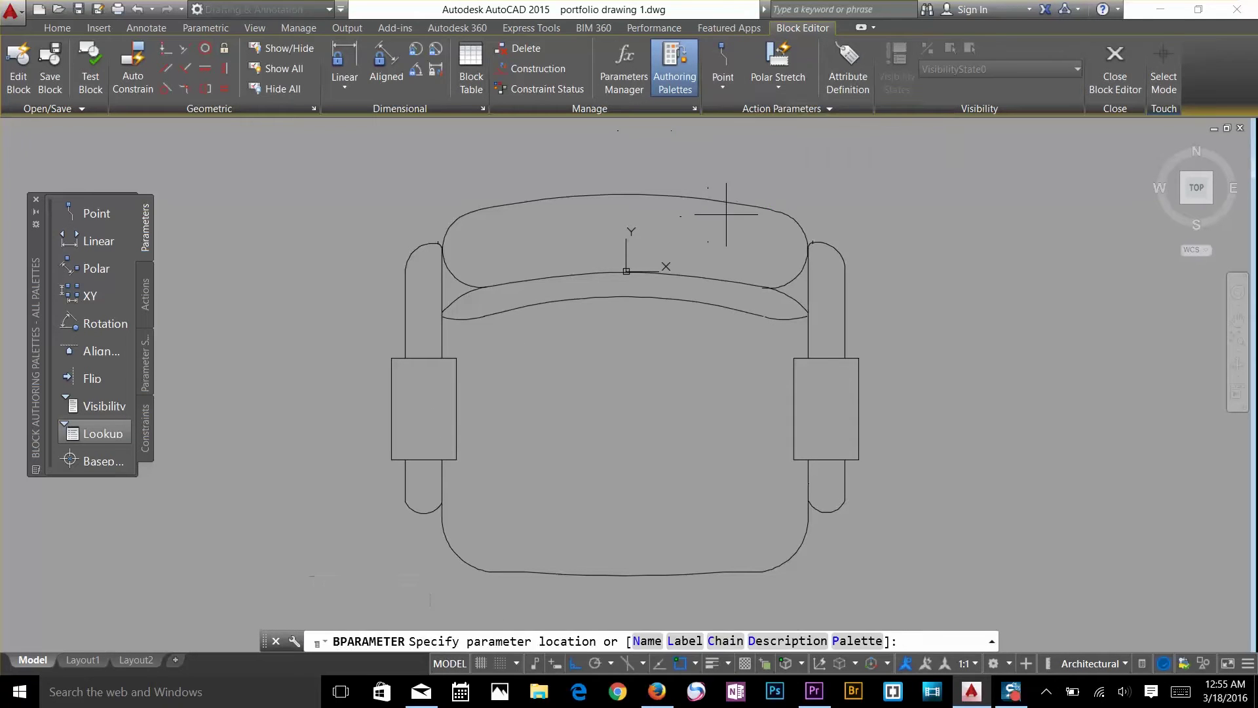
pyautogui.click(735, 204)
pyautogui.click(774, 209)
pyautogui.press('Return')
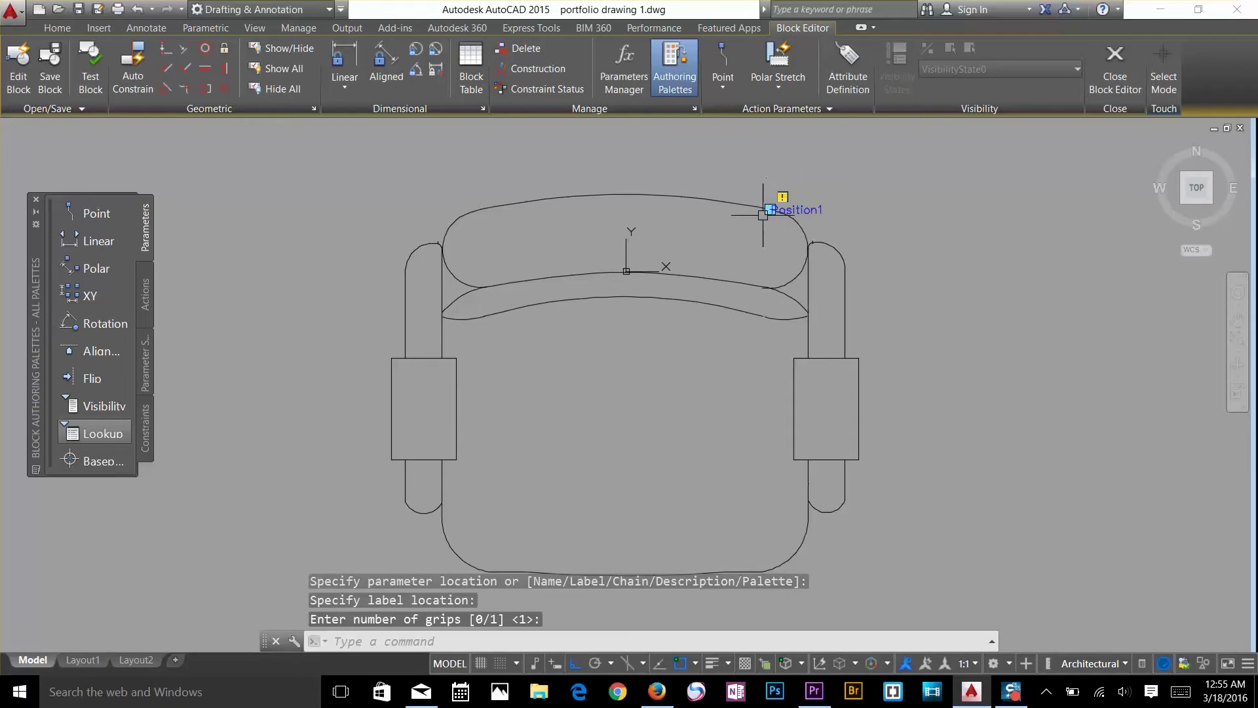
pyautogui.press('Escape')
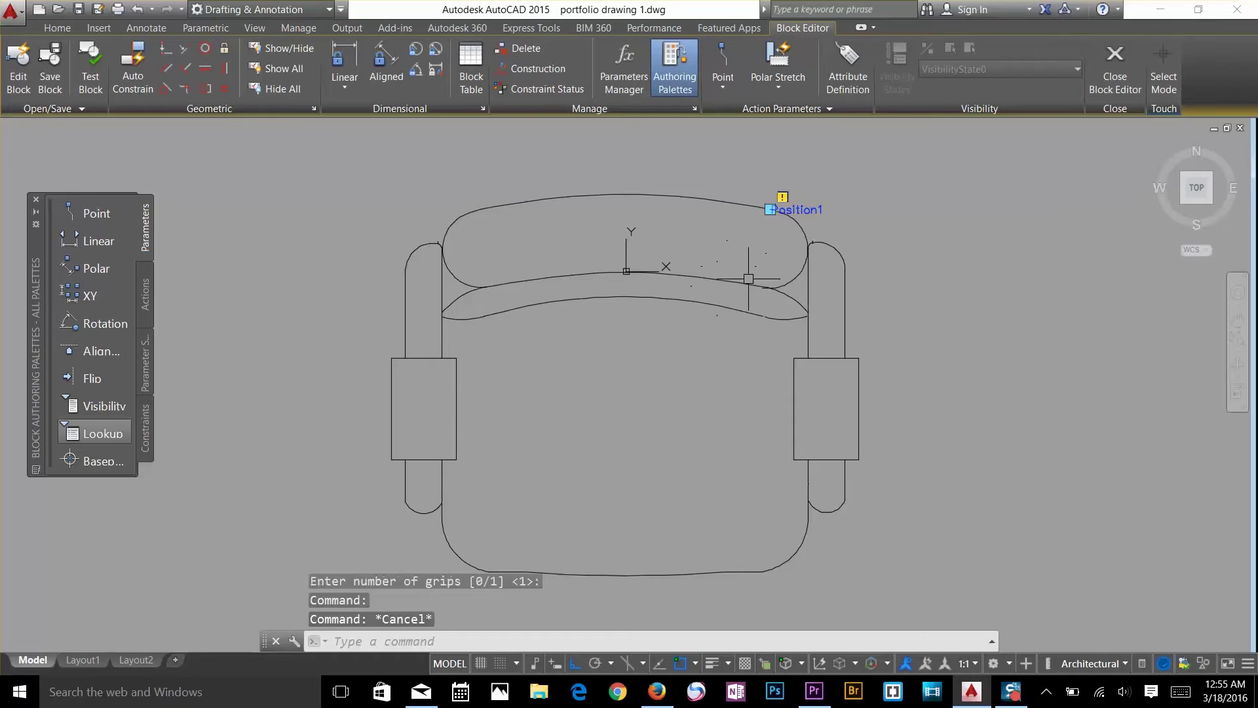
# Close the block editor and discard the changes made to the sofa block.
pyautogui.click(1114, 66)
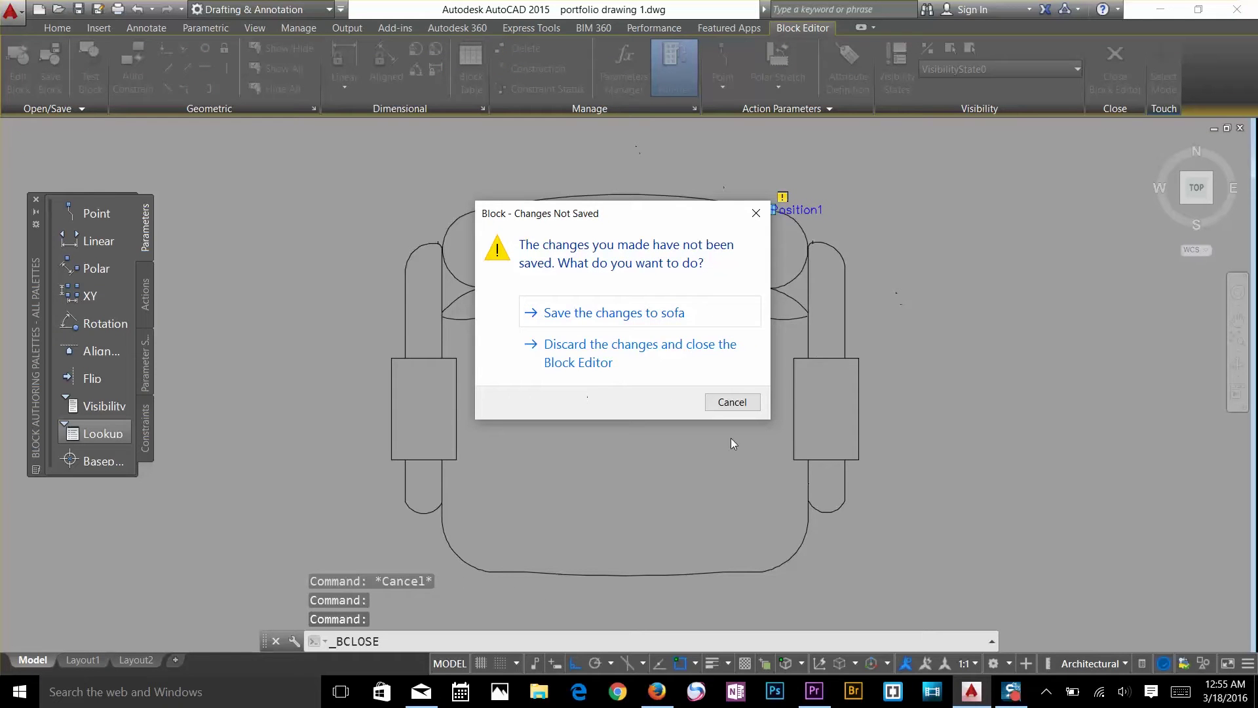
pyautogui.click(547, 353)
pyautogui.press('Escape')
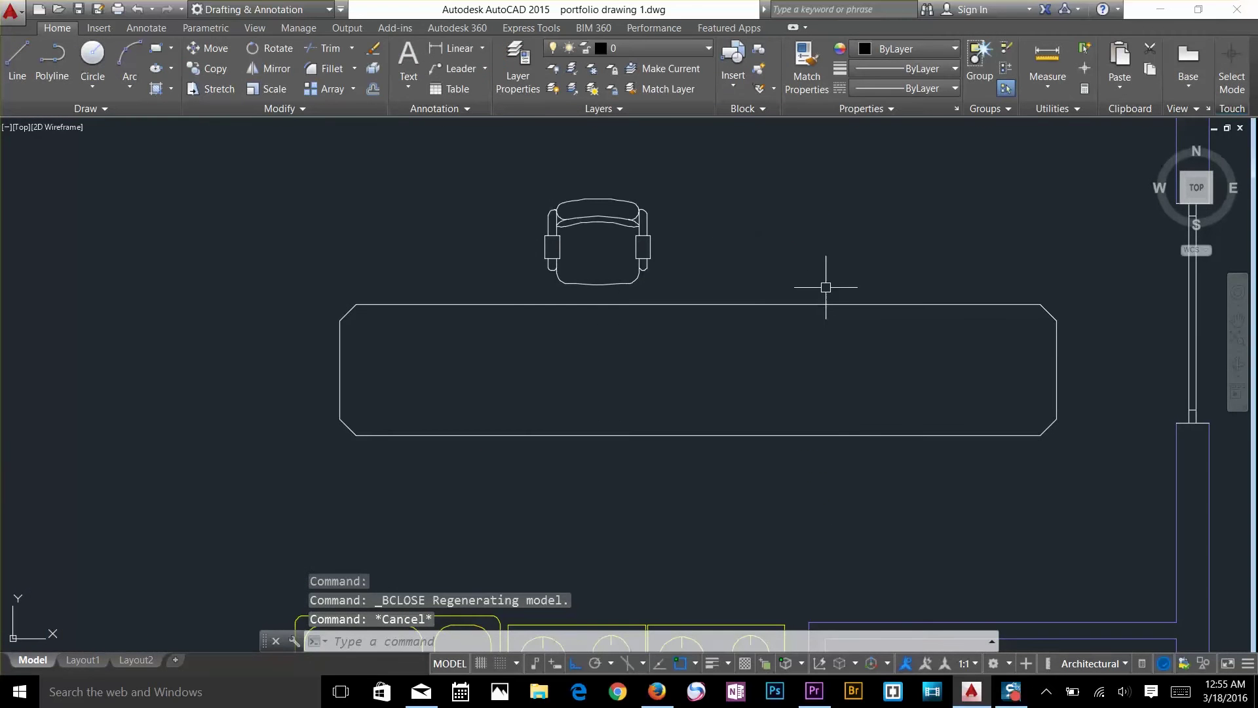
# Copy the chair above the counter twice to the right and once to the left, spaced about 3'-4" apart in a straight row.
pyautogui.moveTo(885, 255); pyautogui.dragTo(826, 306, button='middle')
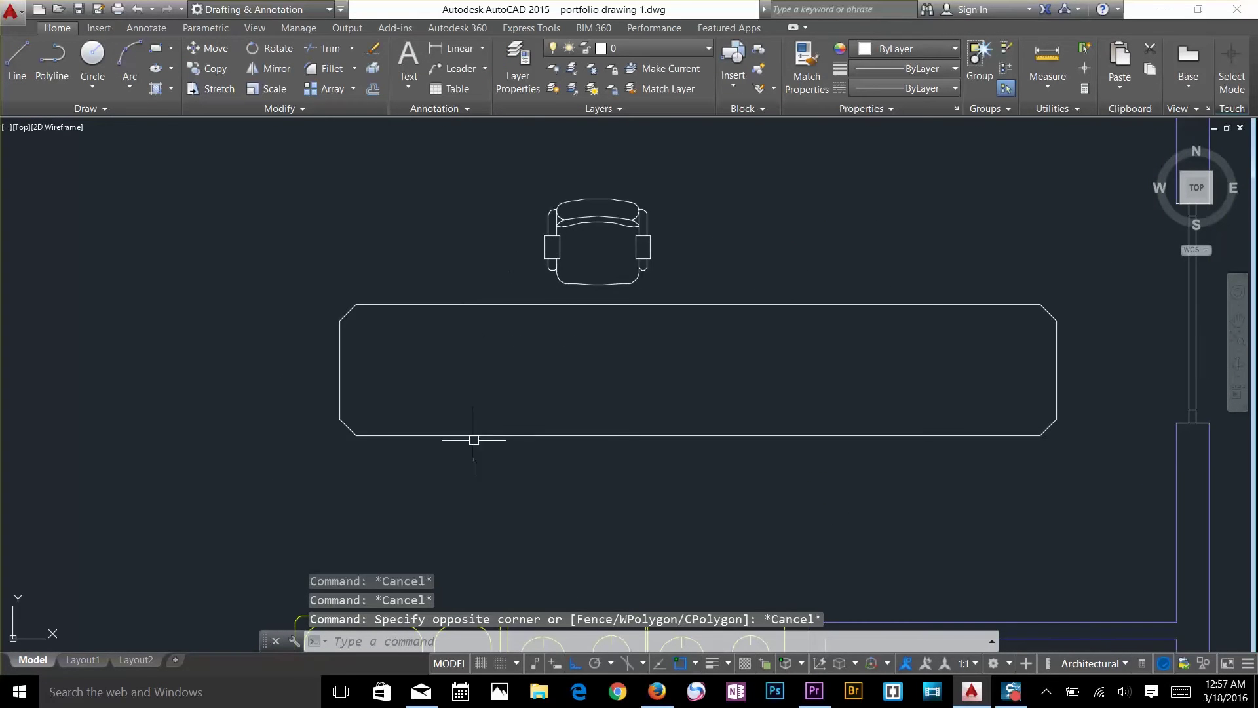
pyautogui.scroll(2, 649, 235)
pyautogui.scroll(-2, 663, 266)
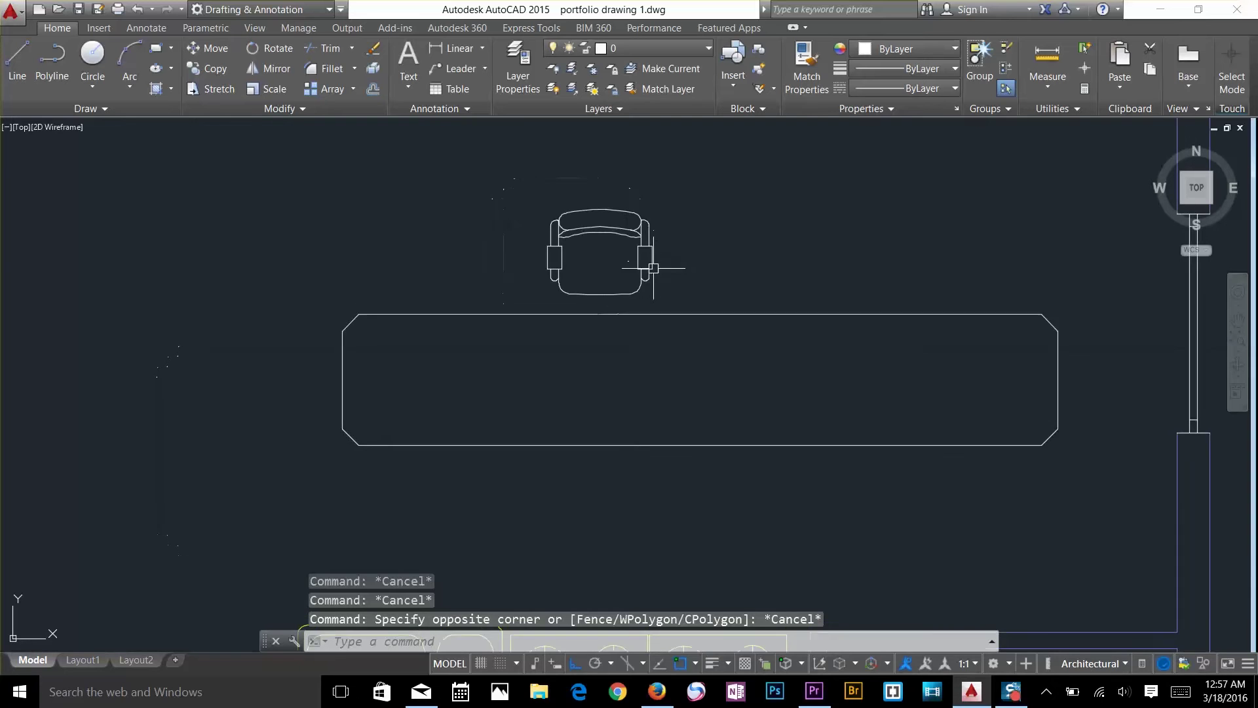
pyautogui.press('Escape')
pyautogui.press('Escape')
pyautogui.write('co')
pyautogui.press('Return')
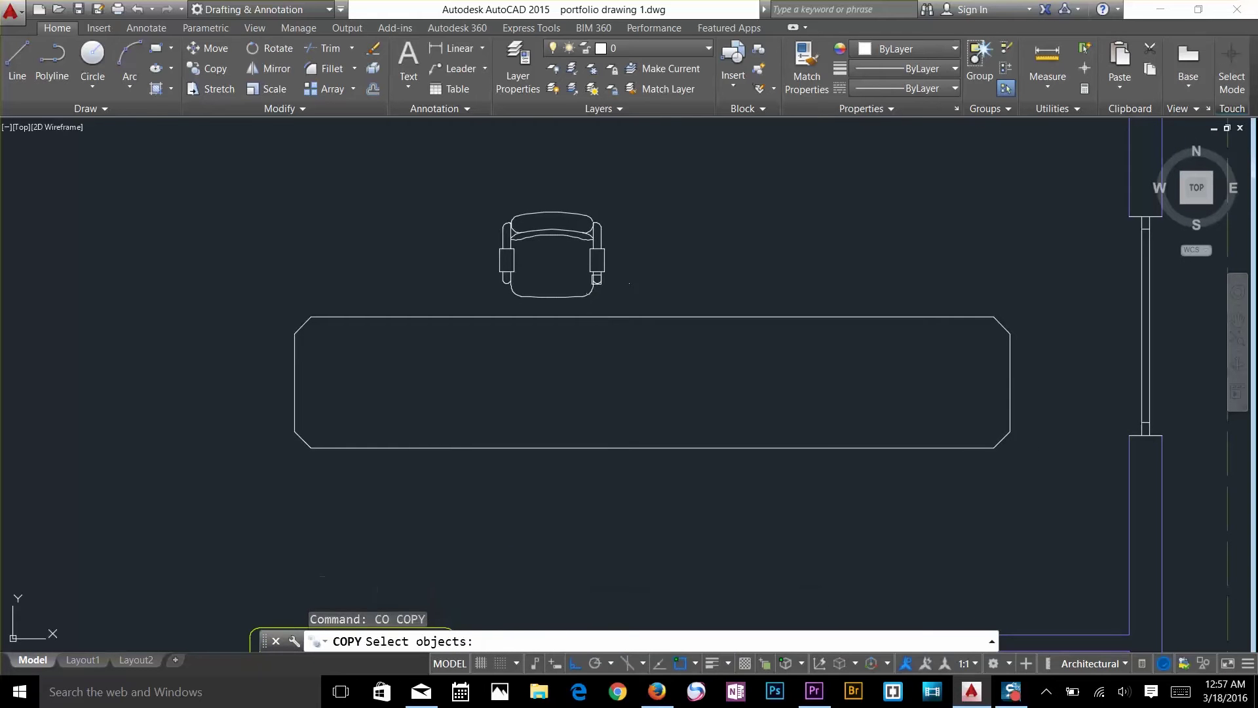
pyautogui.click(597, 279)
pyautogui.press('Return')
pyautogui.click(552, 234)
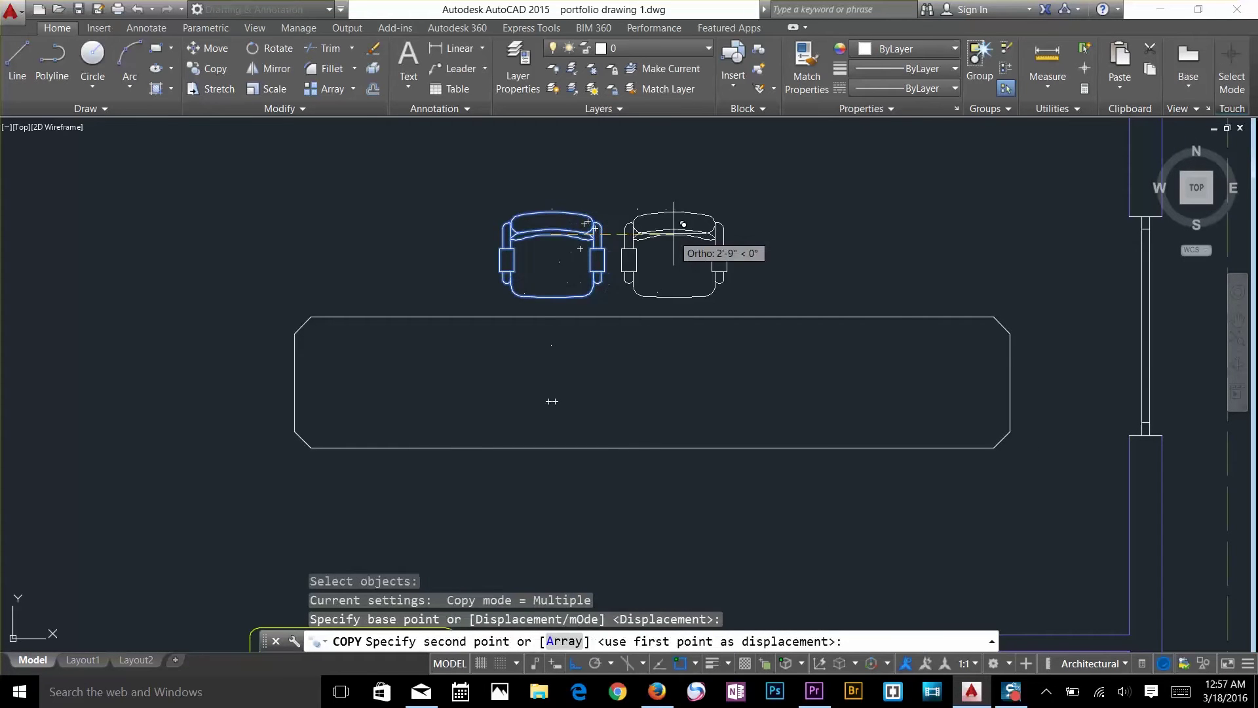
pyautogui.click(699, 234)
pyautogui.click(847, 234)
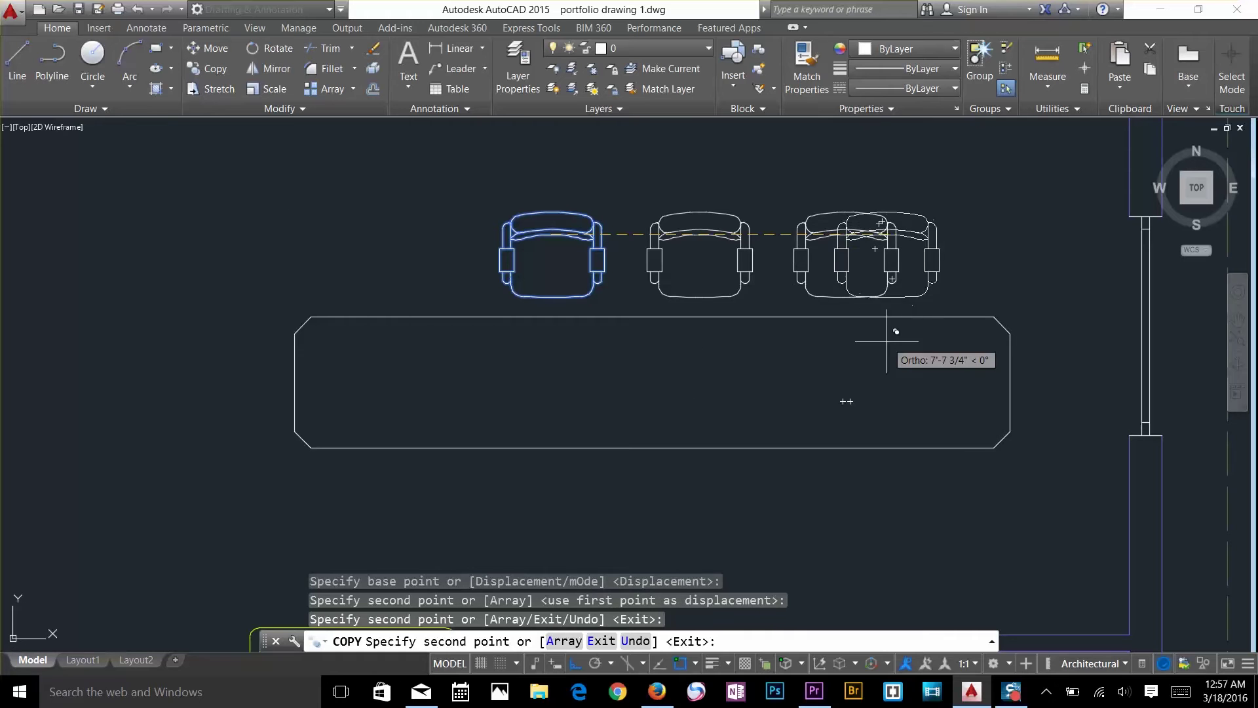
pyautogui.click(407, 262)
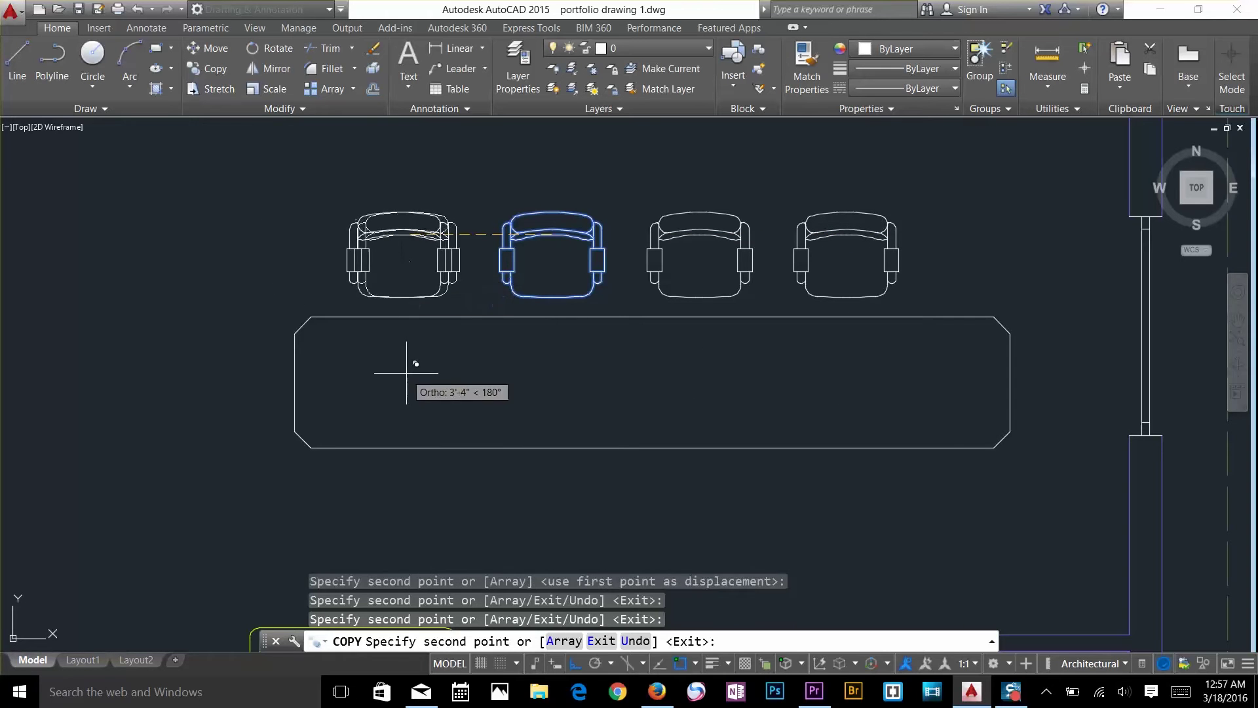
pyautogui.press('Escape')
pyautogui.press('Escape')
# Mirror the four chairs across the counter's horizontal centreline to its lower side, keeping the originals.
pyautogui.scroll(-2, 761, 477)
pyautogui.write('mi')
pyautogui.press('Return')
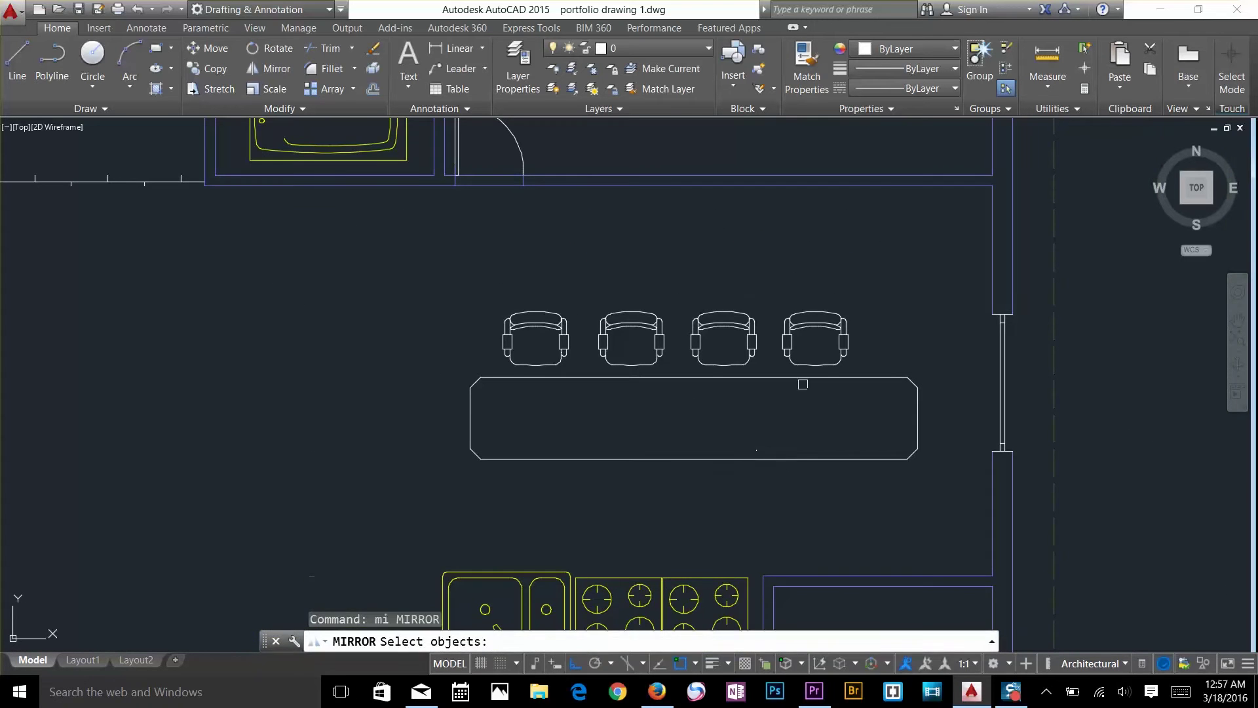
pyautogui.click(865, 284)
pyautogui.click(501, 354)
pyautogui.press('Return')
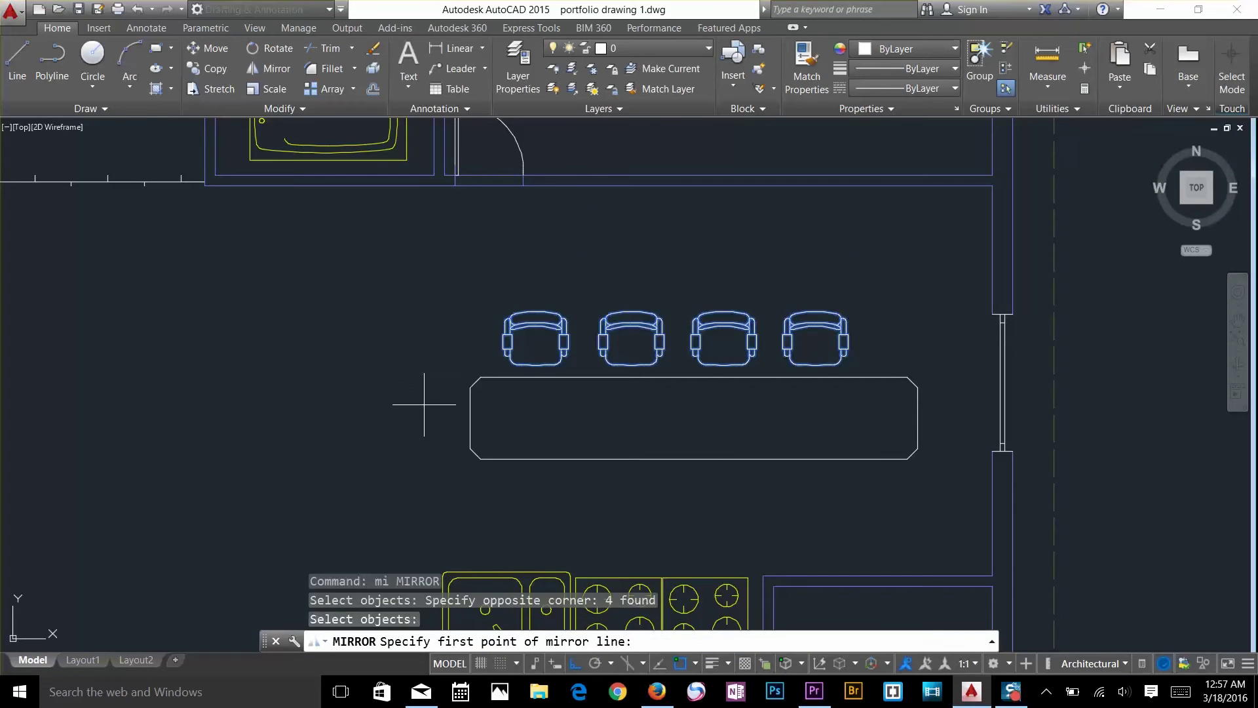
pyautogui.click(469, 418)
pyautogui.click(623, 416)
pyautogui.press('Escape')
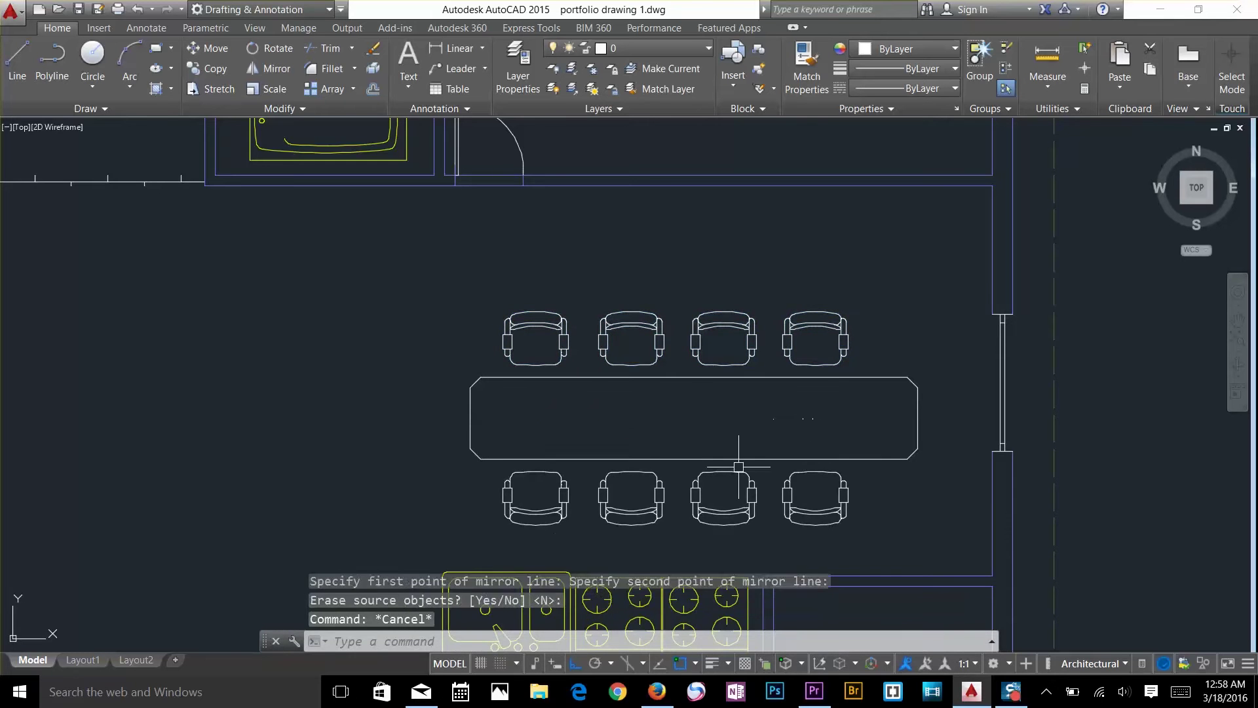
pyautogui.press('Escape')
# Open the upper-left chair's sofa block in the block editor.
pyautogui.scroll(5, 736, 455)
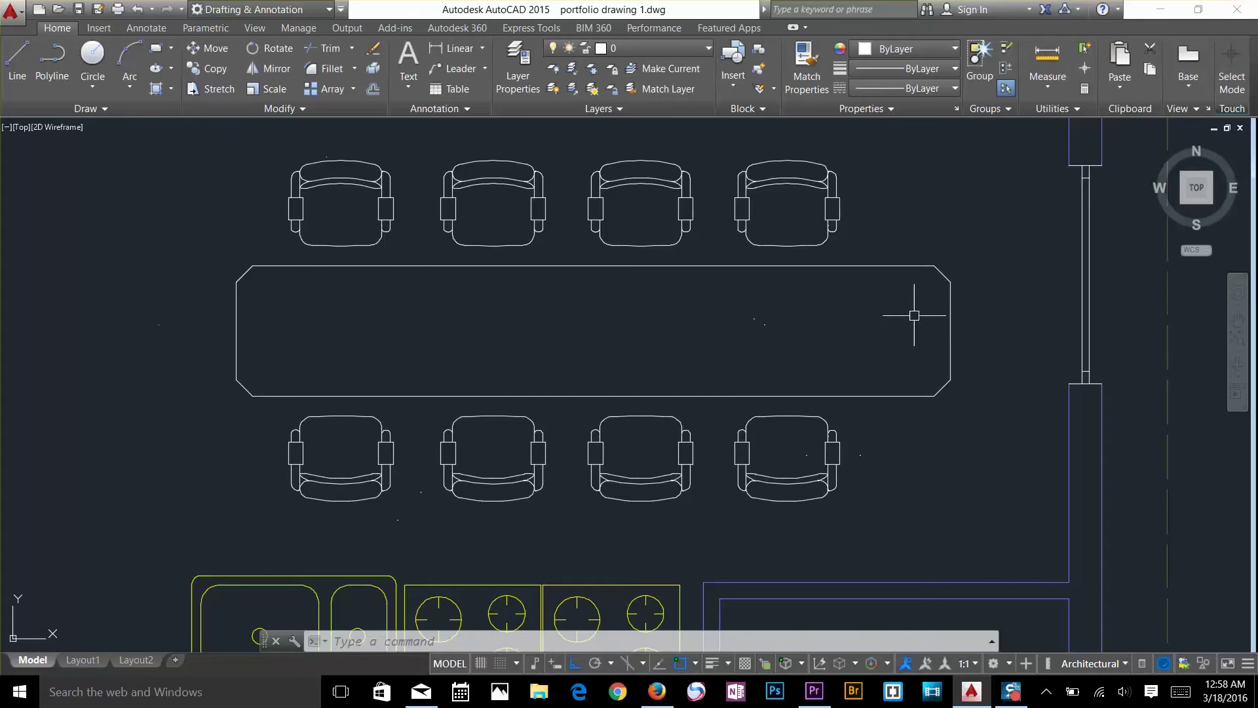
pyautogui.doubleClick(353, 184)
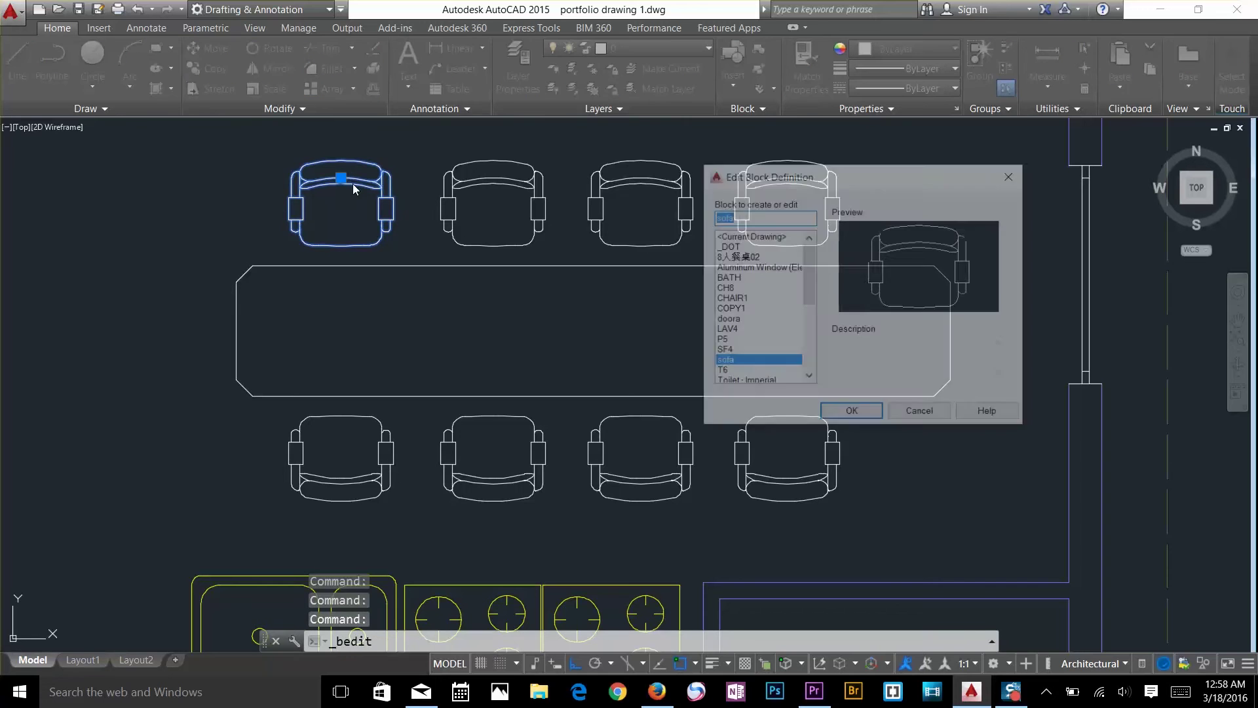
pyautogui.click(854, 418)
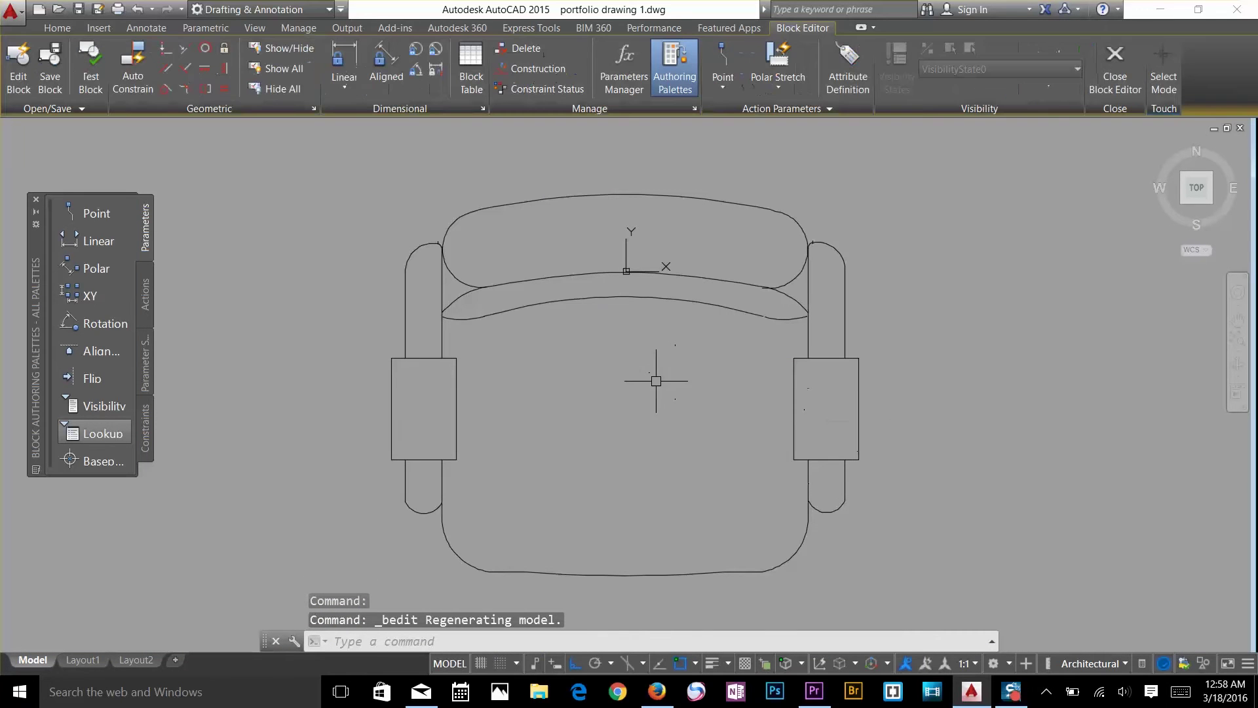
# Stretch the midpoint of the backrest's lower arc down about 3 inches into the seat, then save the sofa block and close the editor.
pyautogui.click(643, 298)
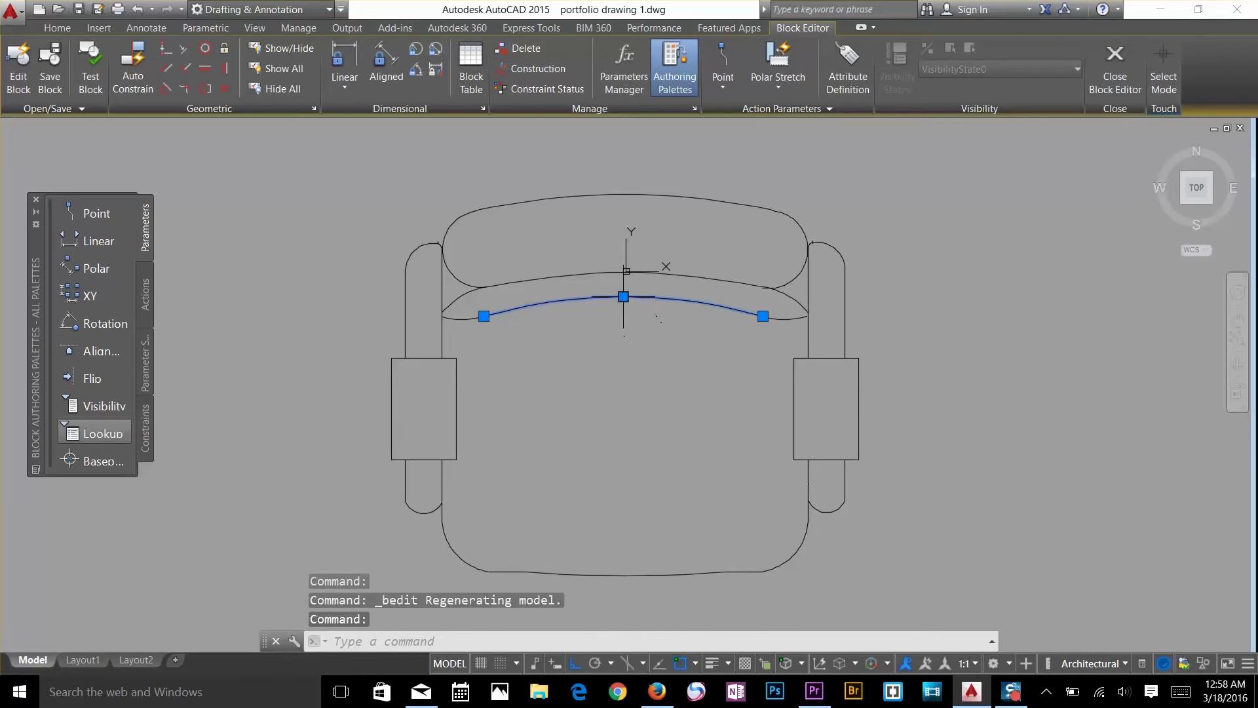
pyautogui.click(623, 297)
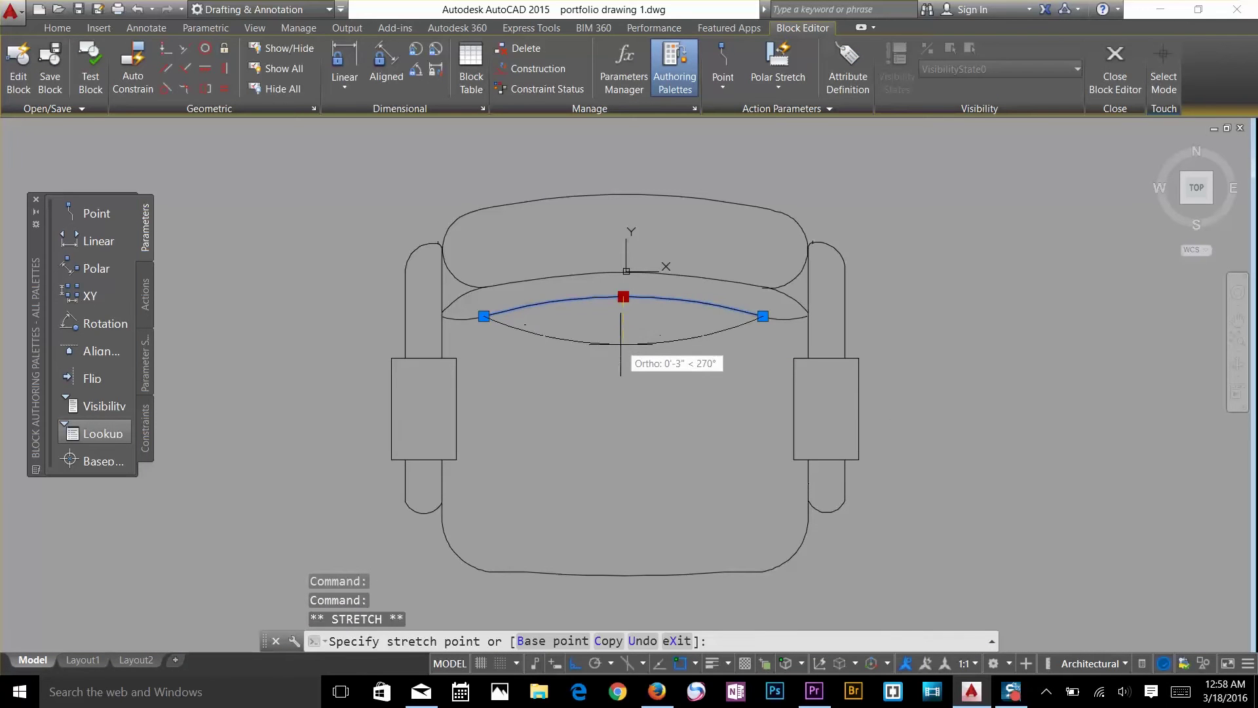
pyautogui.doubleClick(649, 461)
pyautogui.press('Escape')
pyautogui.click(1116, 82)
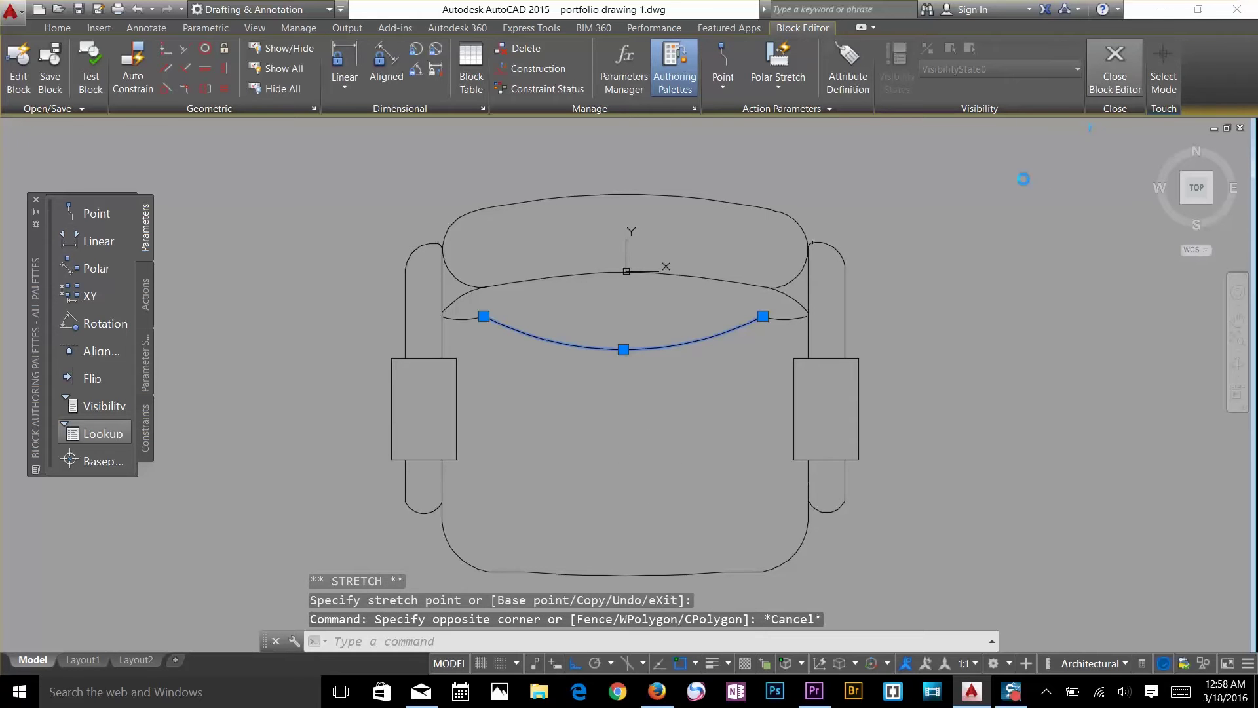
pyautogui.click(673, 315)
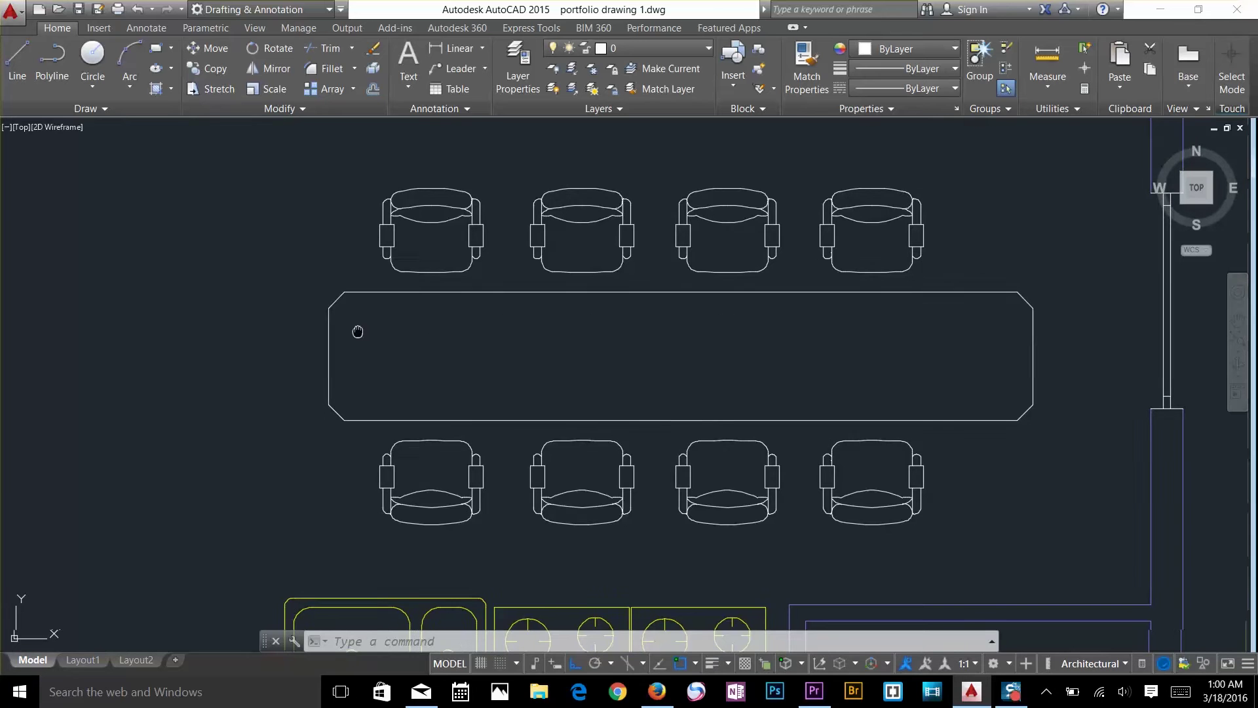
# Examine the middle chair inside the curved desk, picking a seat edge line to check whether it is a loose object.
pyautogui.scroll(-2, 435, 295)
pyautogui.scroll(-2, 455, 302)
pyautogui.scroll(3, 526, 304)
pyautogui.scroll(-2, 526, 304)
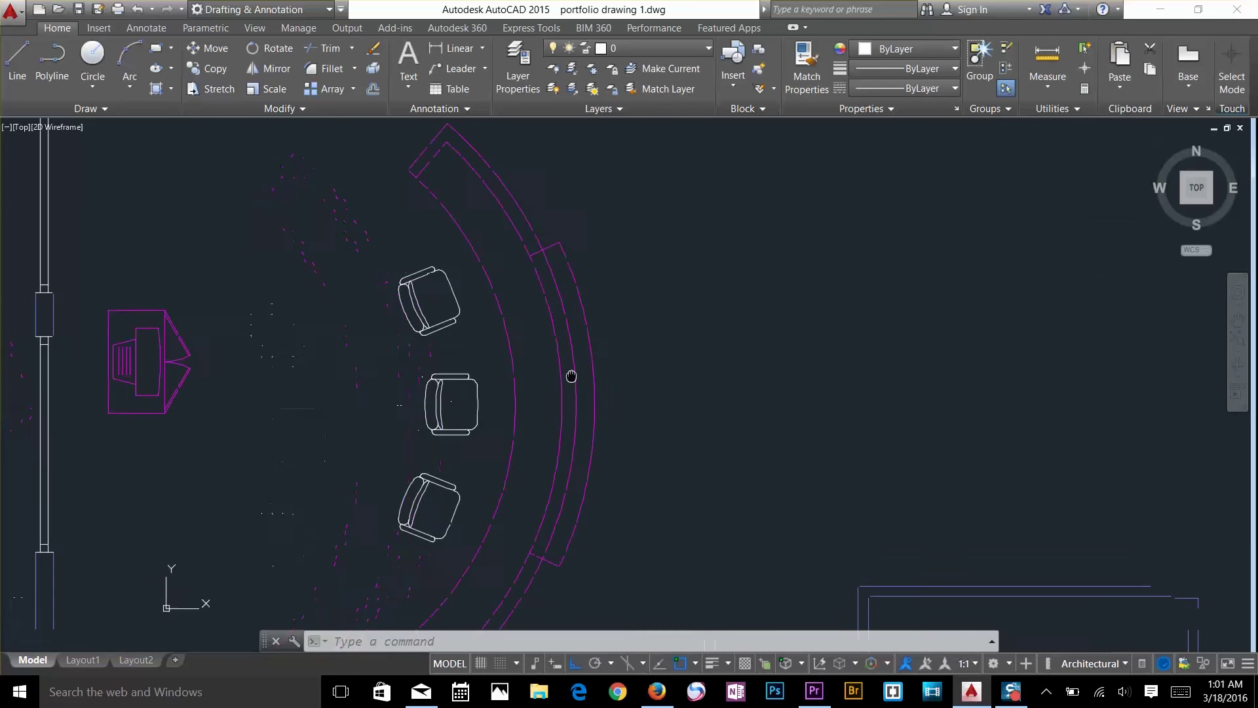
pyautogui.moveTo(570, 373); pyautogui.dragTo(781, 273, button='middle')
pyautogui.scroll(4, 693, 306)
pyautogui.scroll(2, 694, 306)
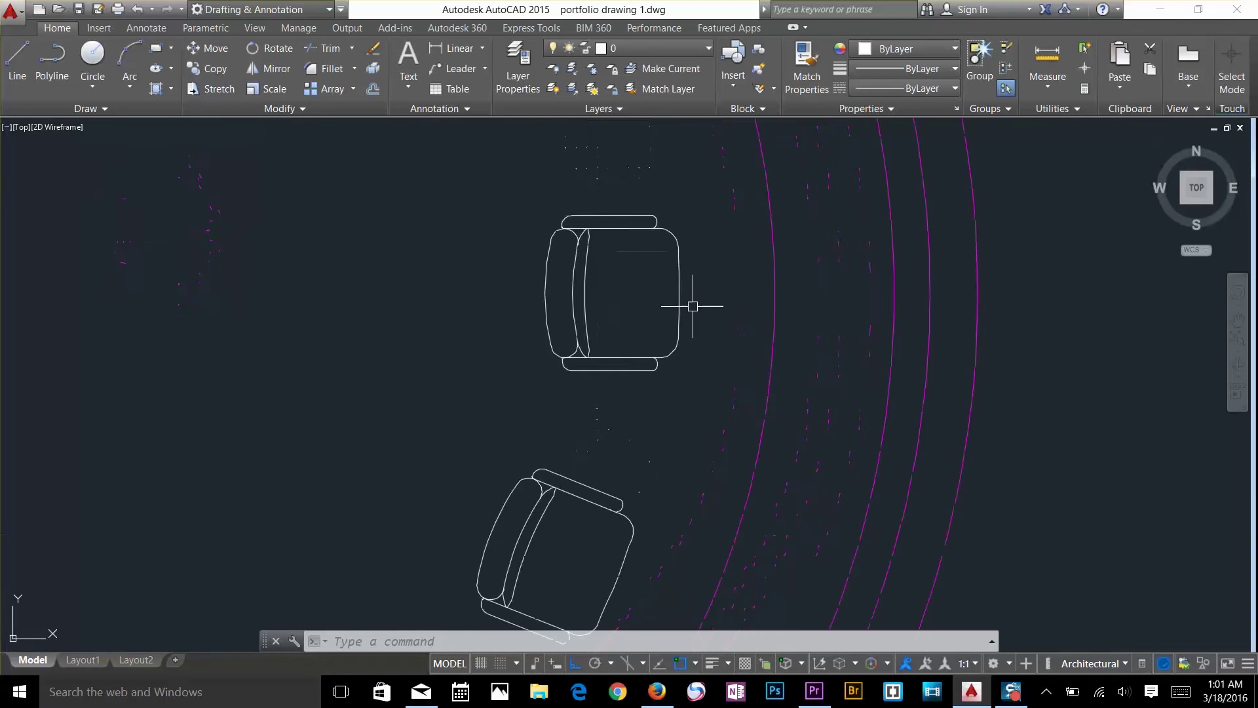
pyautogui.scroll(3, 628, 284)
pyautogui.click(636, 194)
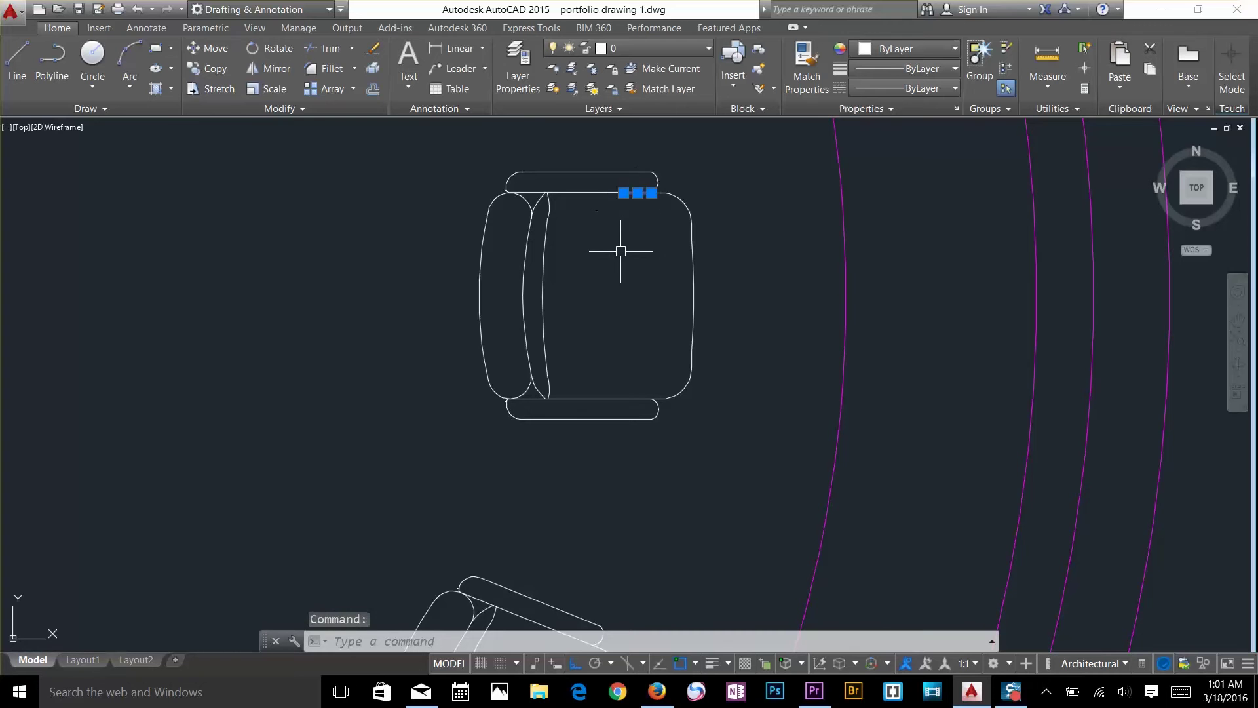
pyautogui.press('Escape')
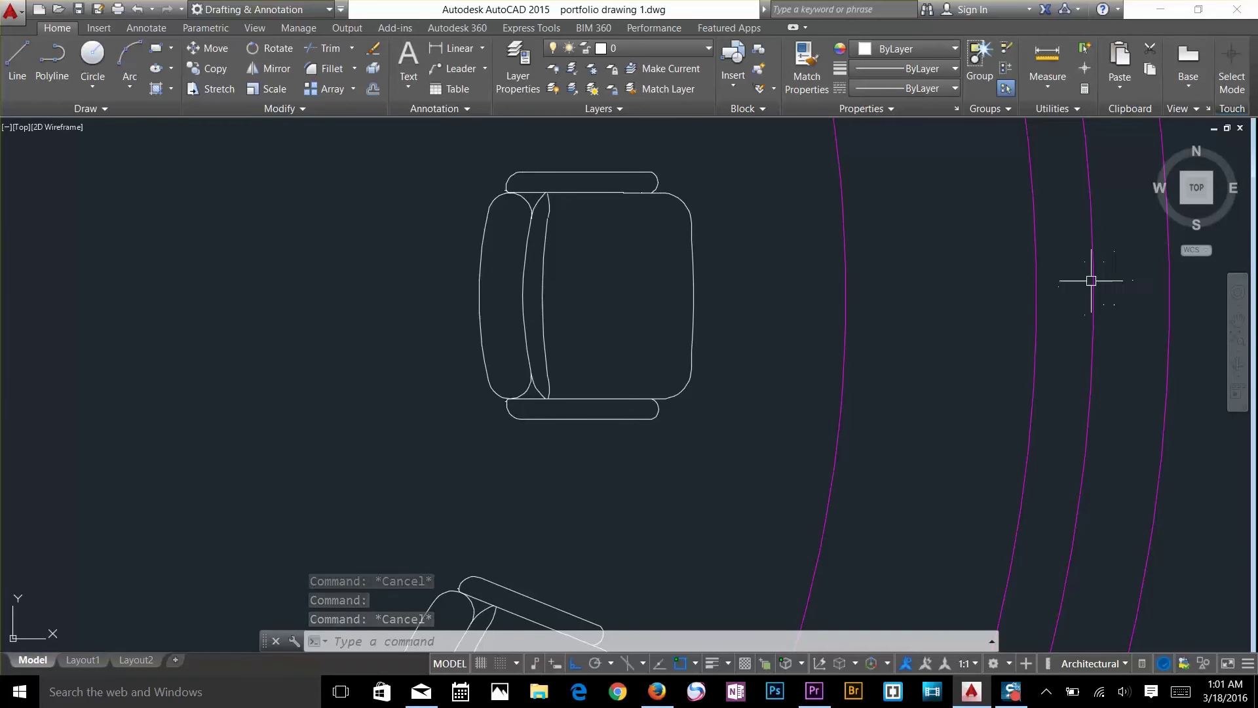
pyautogui.moveTo(1092, 281)
pyautogui.mouseDown(button='middle')
pyautogui.moveTo(800, 312)
pyautogui.moveTo(994, 308)
pyautogui.mouseUp(button='middle')
pyautogui.press('Escape')
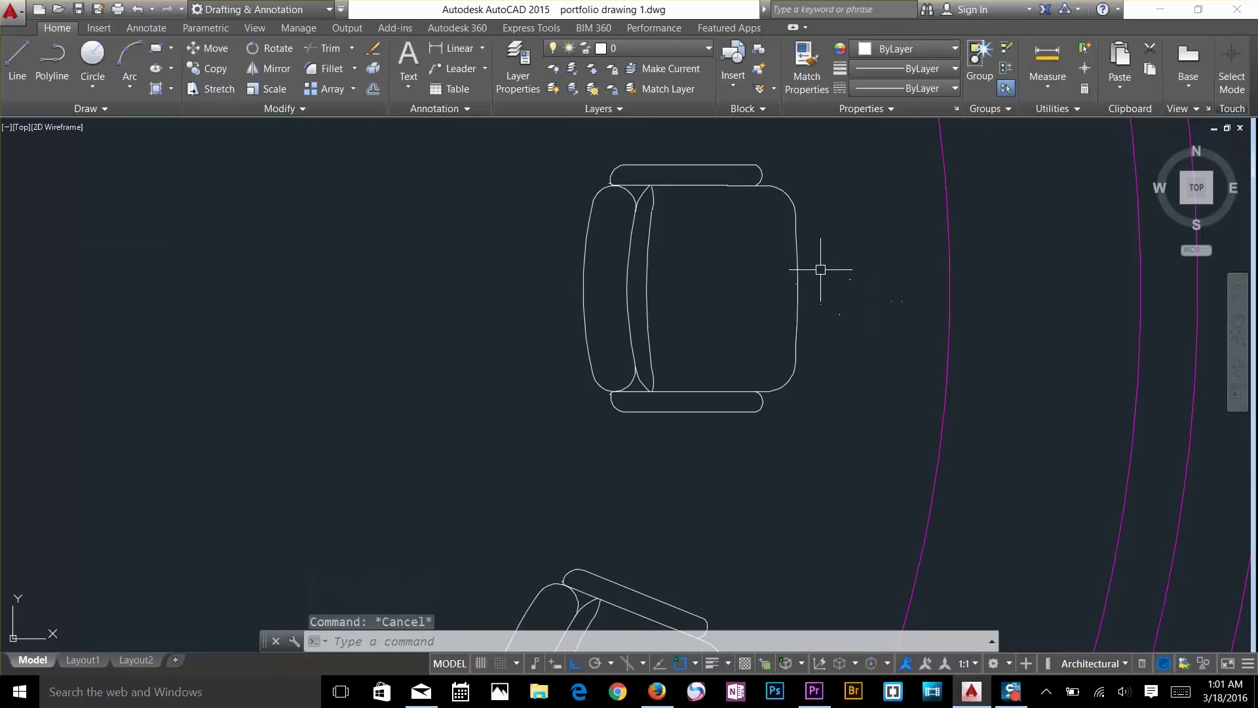
# Erase the inner backrest arc and its two short end arcs from the middle chair by the curved desk.
pyautogui.scroll(2, 734, 354)
pyautogui.scroll(-2, 719, 316)
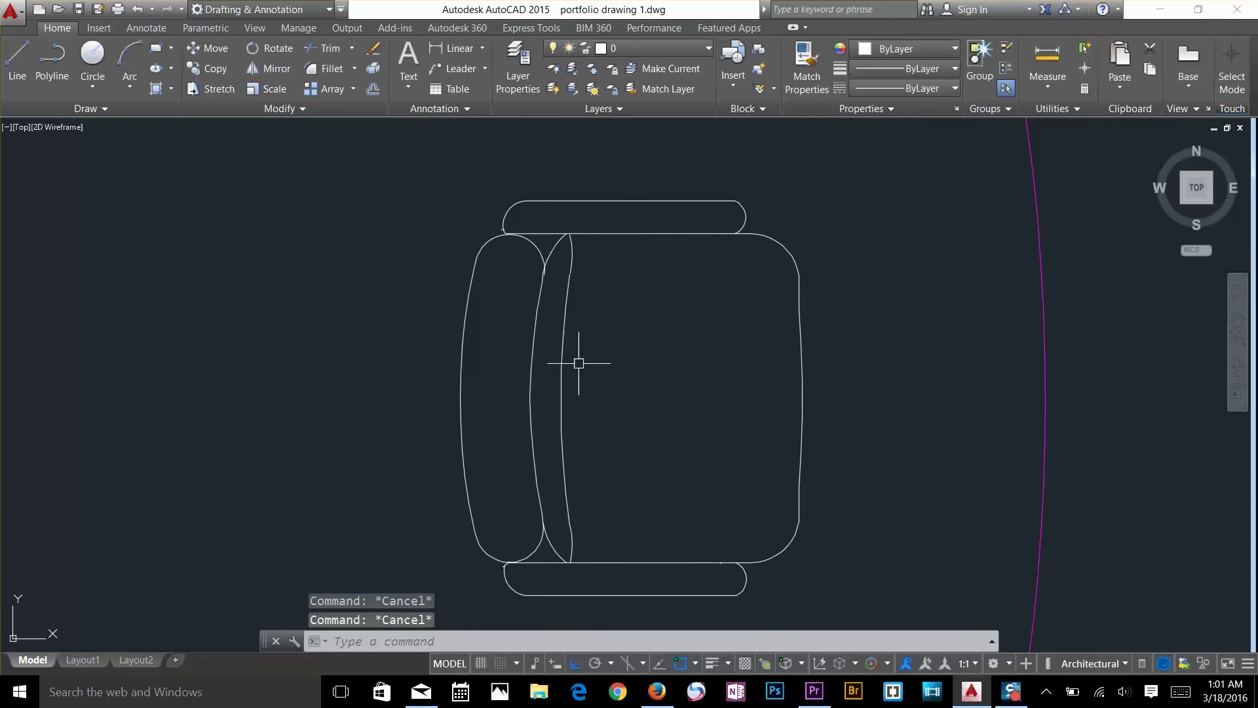
pyautogui.click(570, 360)
pyautogui.click(558, 374)
pyautogui.press('Delete')
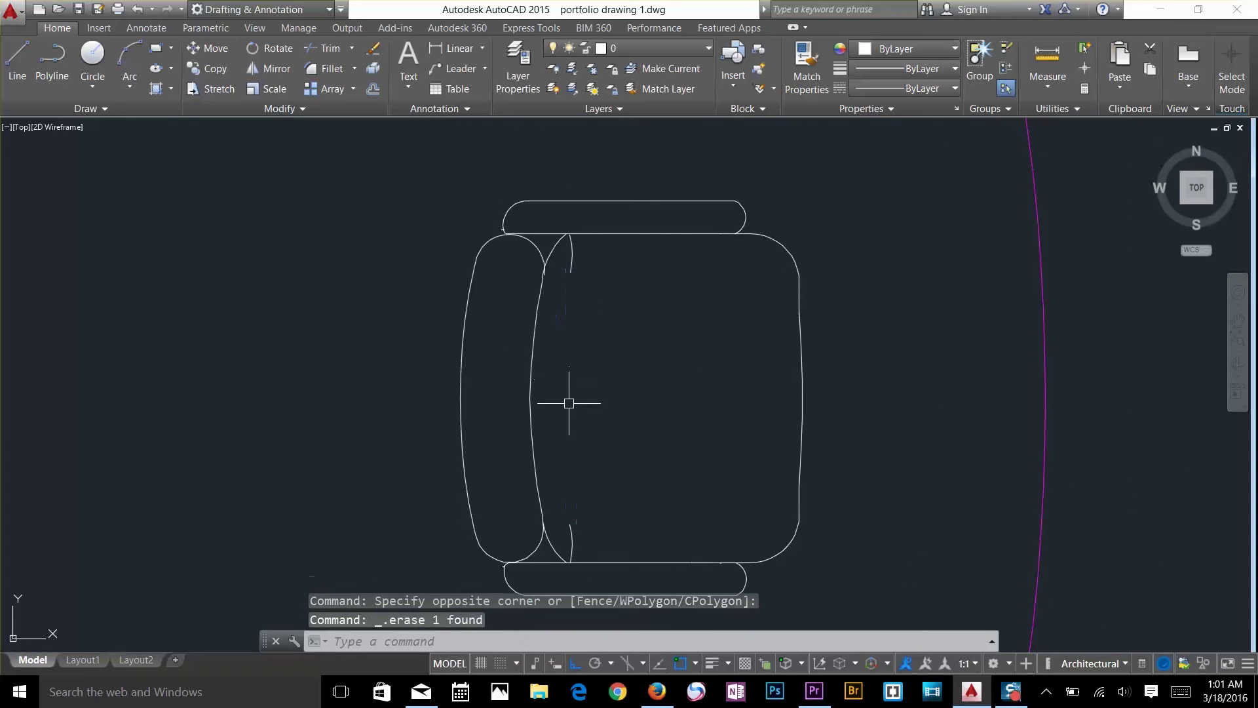
pyautogui.click(592, 247)
pyautogui.click(567, 262)
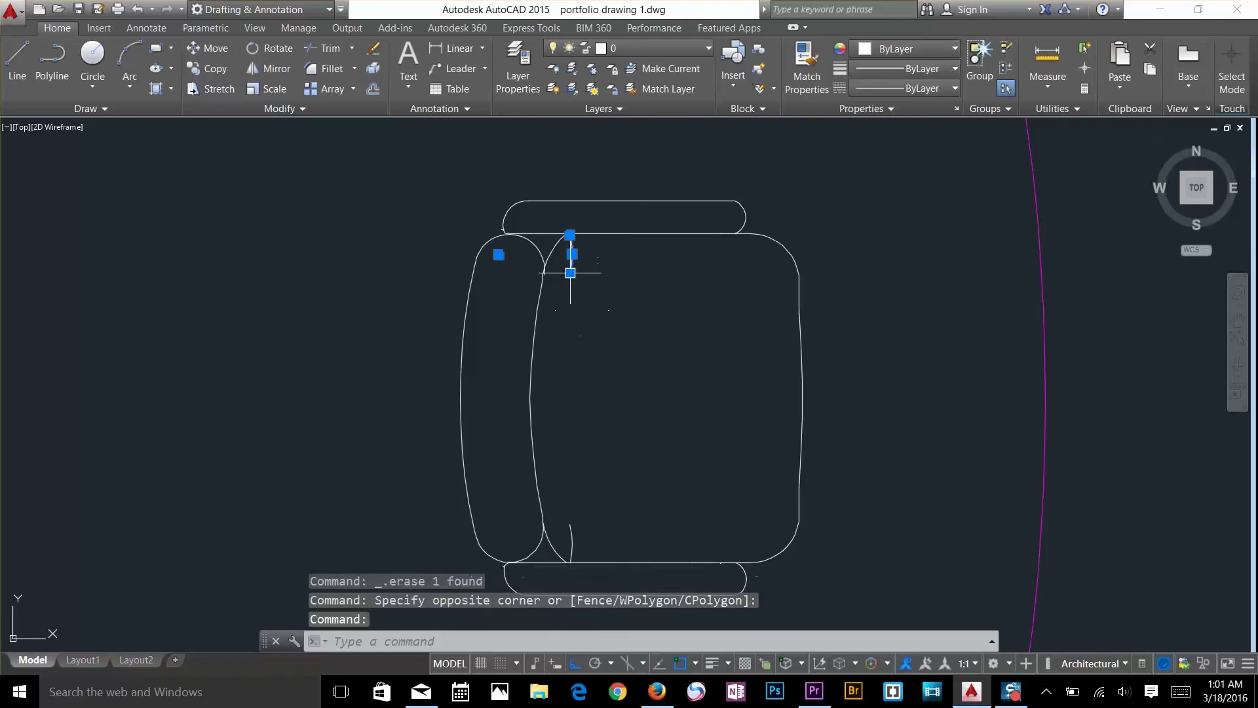
pyautogui.press('Delete')
pyautogui.click(571, 536)
pyautogui.press('Delete')
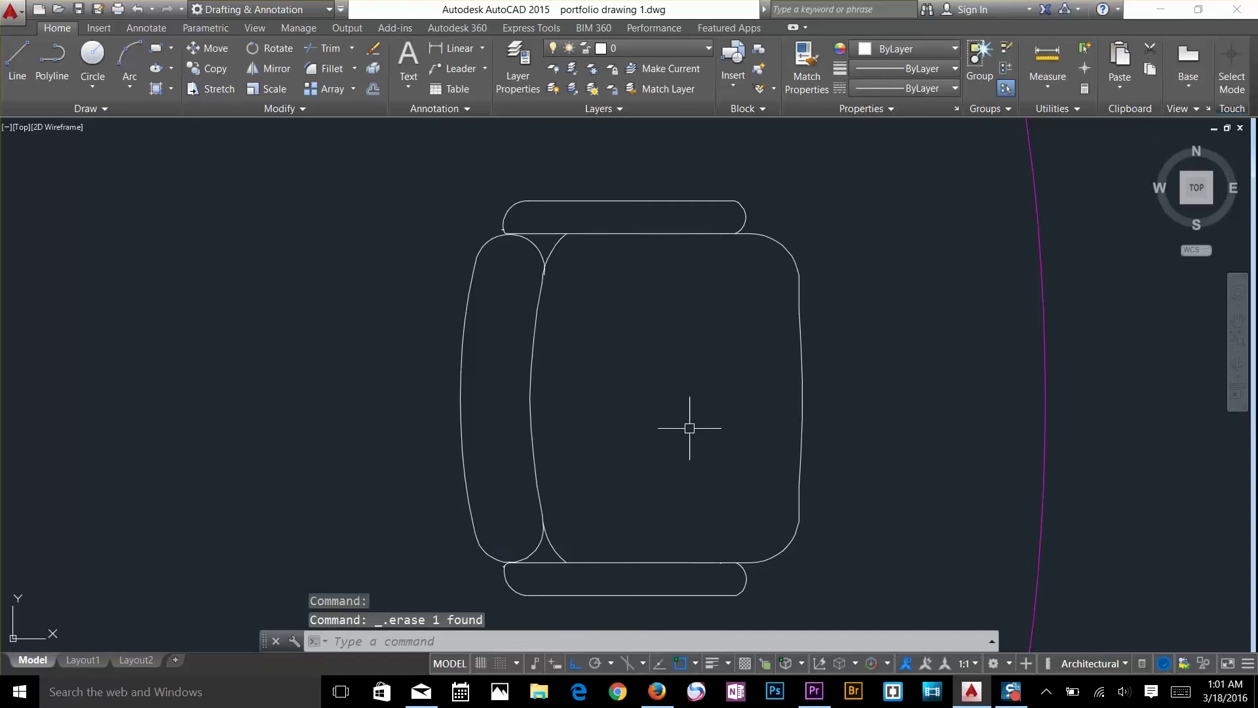
pyautogui.press('Escape')
pyautogui.press('Escape')
pyautogui.press('Escape')
# Erase the rounded back and front ends of the chair's lower armrest.
pyautogui.scroll(6, 624, 317)
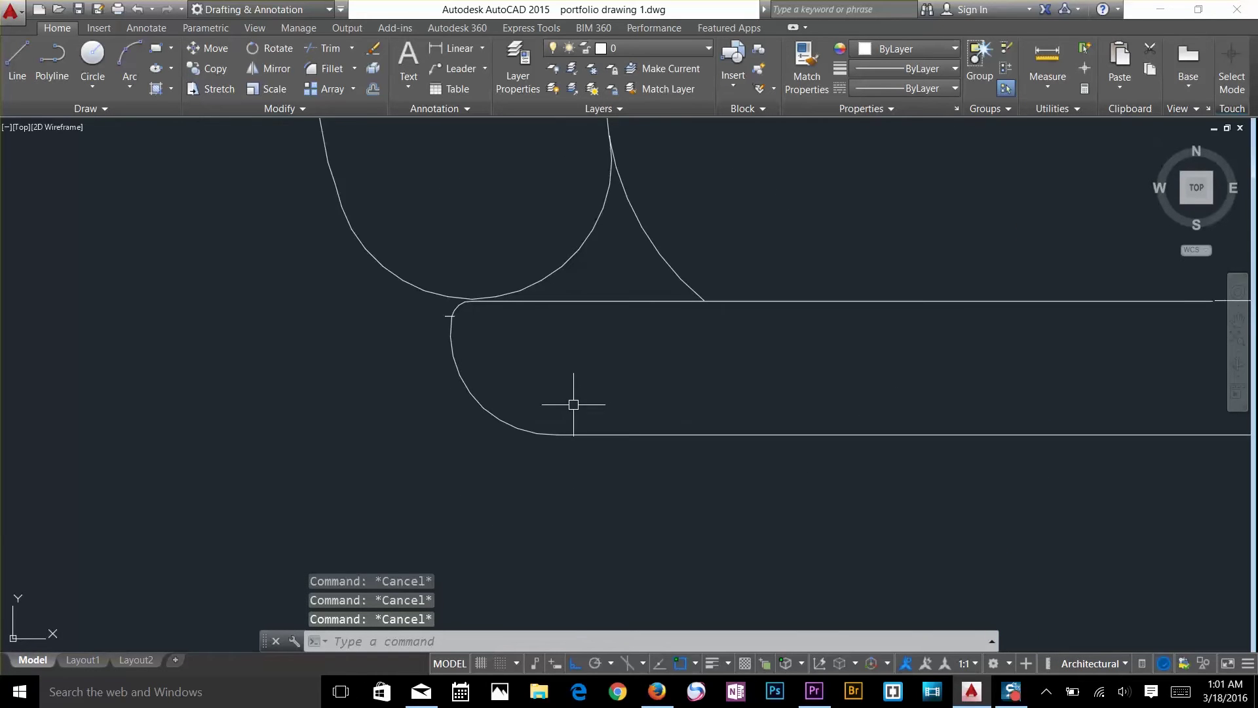
pyautogui.click(573, 405)
pyautogui.click(470, 424)
pyautogui.press('Delete')
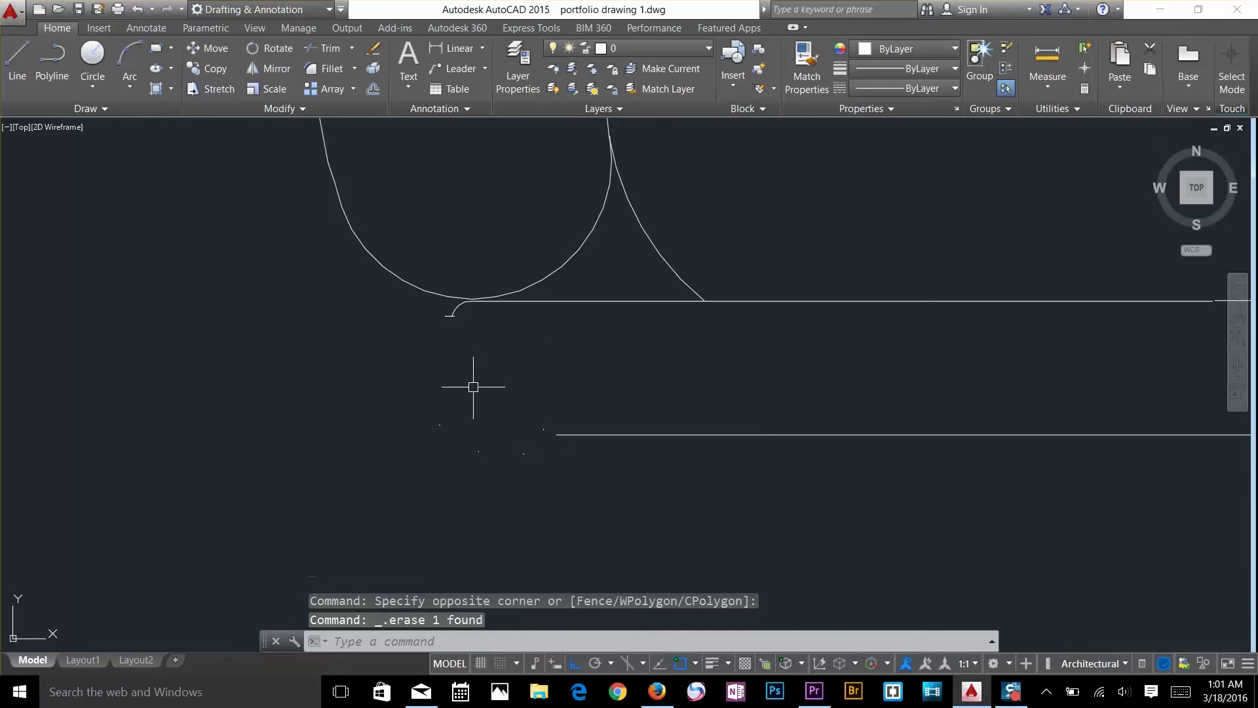
pyautogui.scroll(-2, 488, 423)
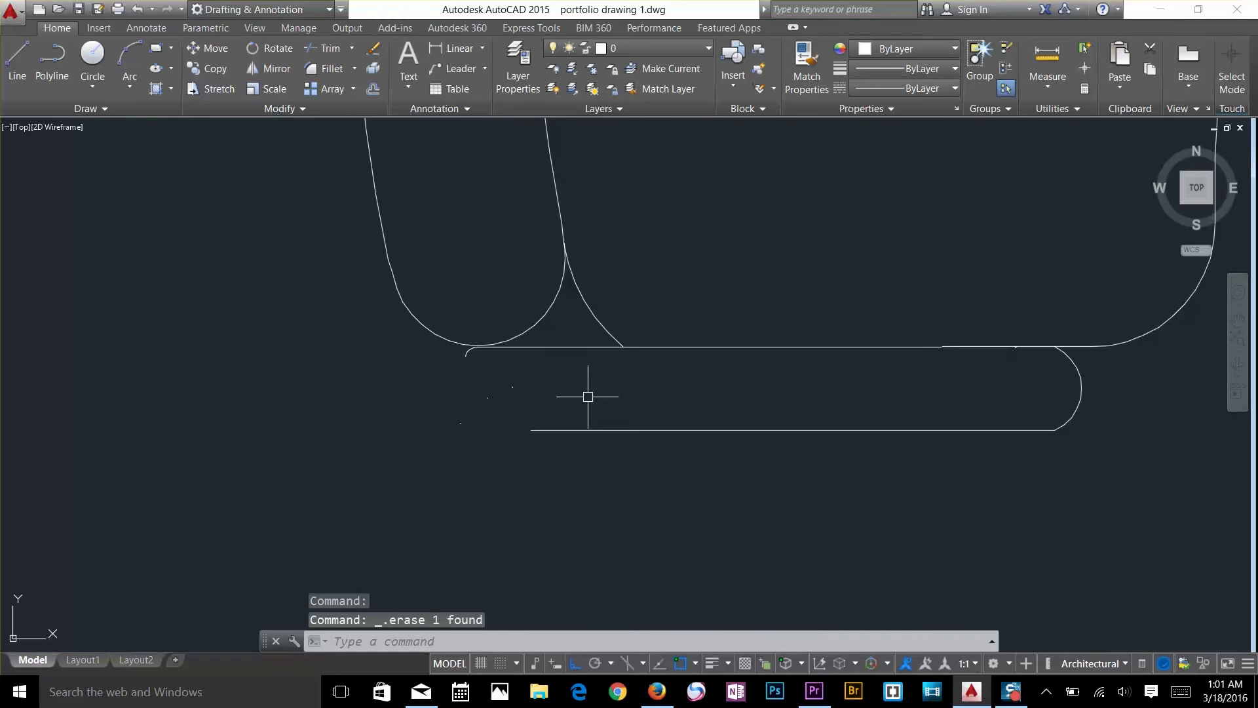
pyautogui.click(1082, 387)
pyautogui.press('Delete')
# Close the lower armrest with a straight vertical line at its front end and a diagonal line at its back end.
pyautogui.write('L')
pyautogui.press('Return')
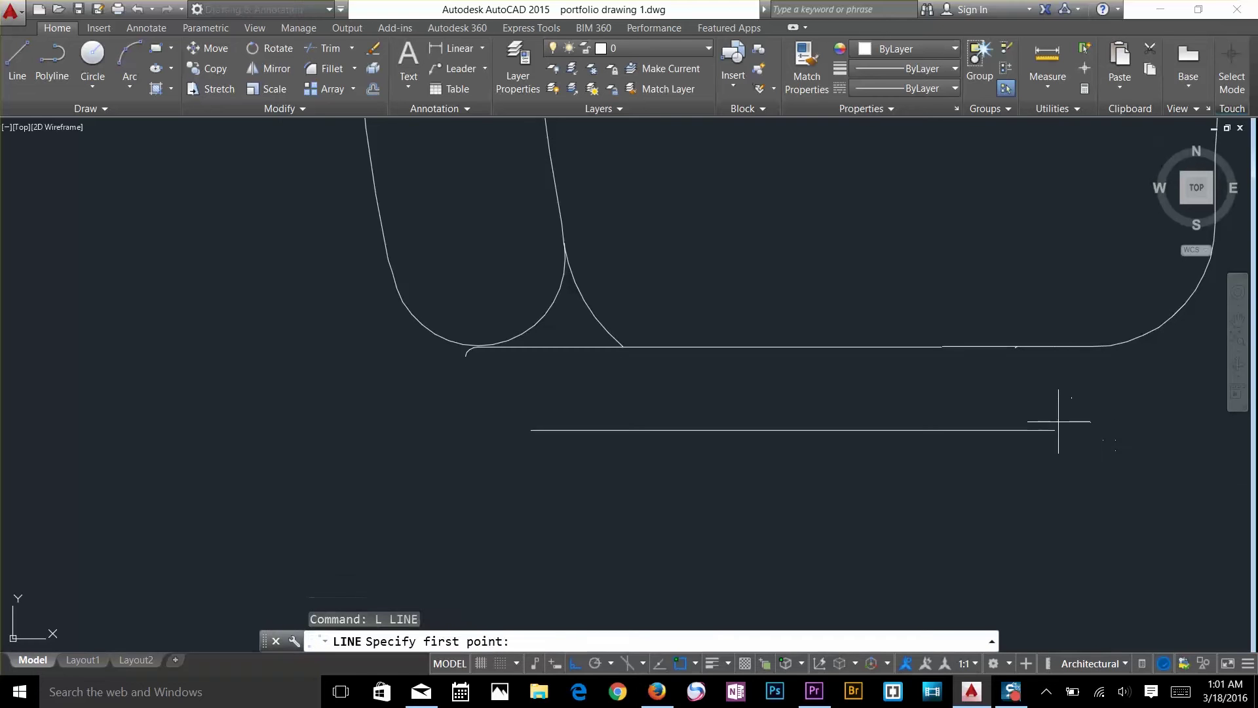
pyautogui.click(1055, 430)
pyautogui.click(1055, 346)
pyautogui.press('Return')
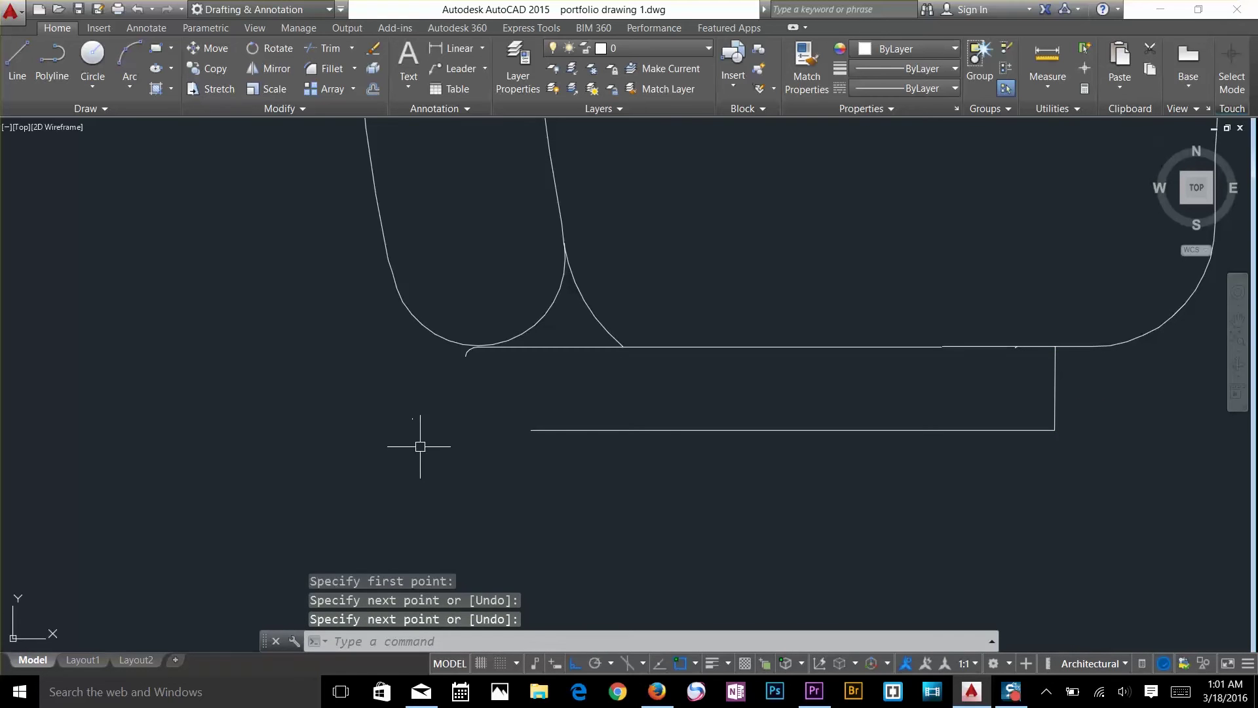
pyautogui.press('Return')
pyautogui.click(530, 430)
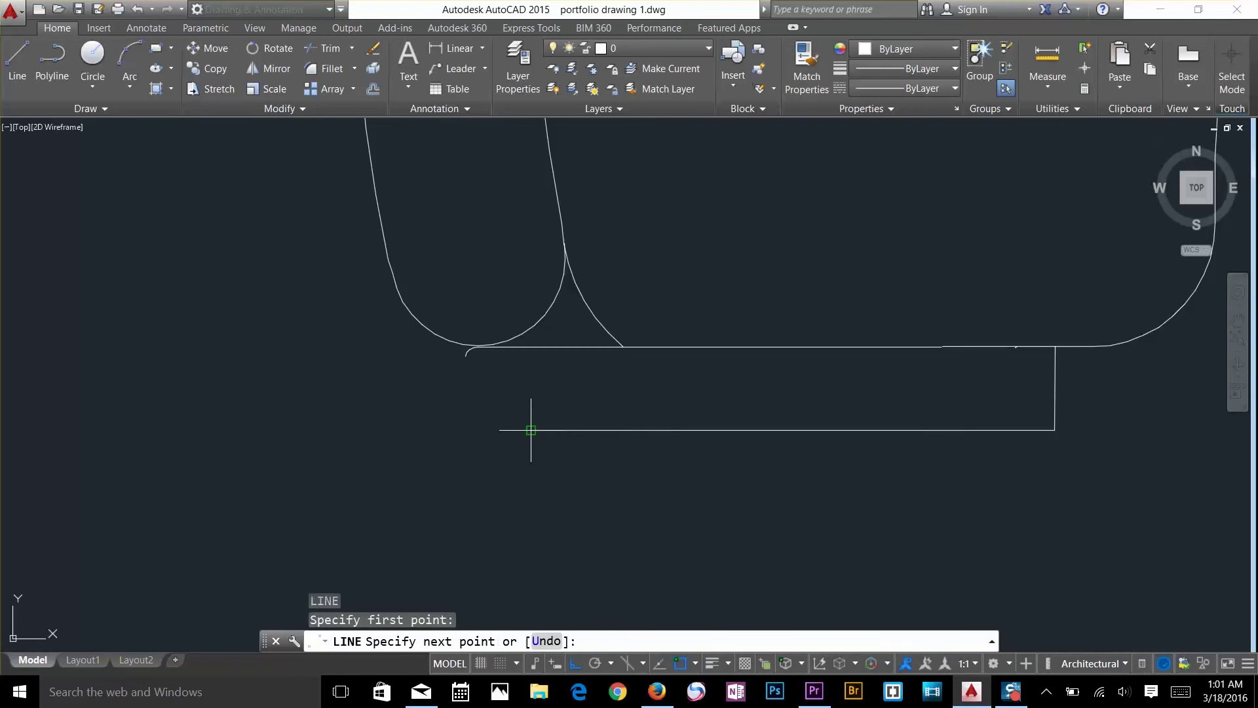
pyautogui.click(466, 355)
pyautogui.press('Return')
pyautogui.scroll(-3, 686, 483)
pyautogui.press('Escape')
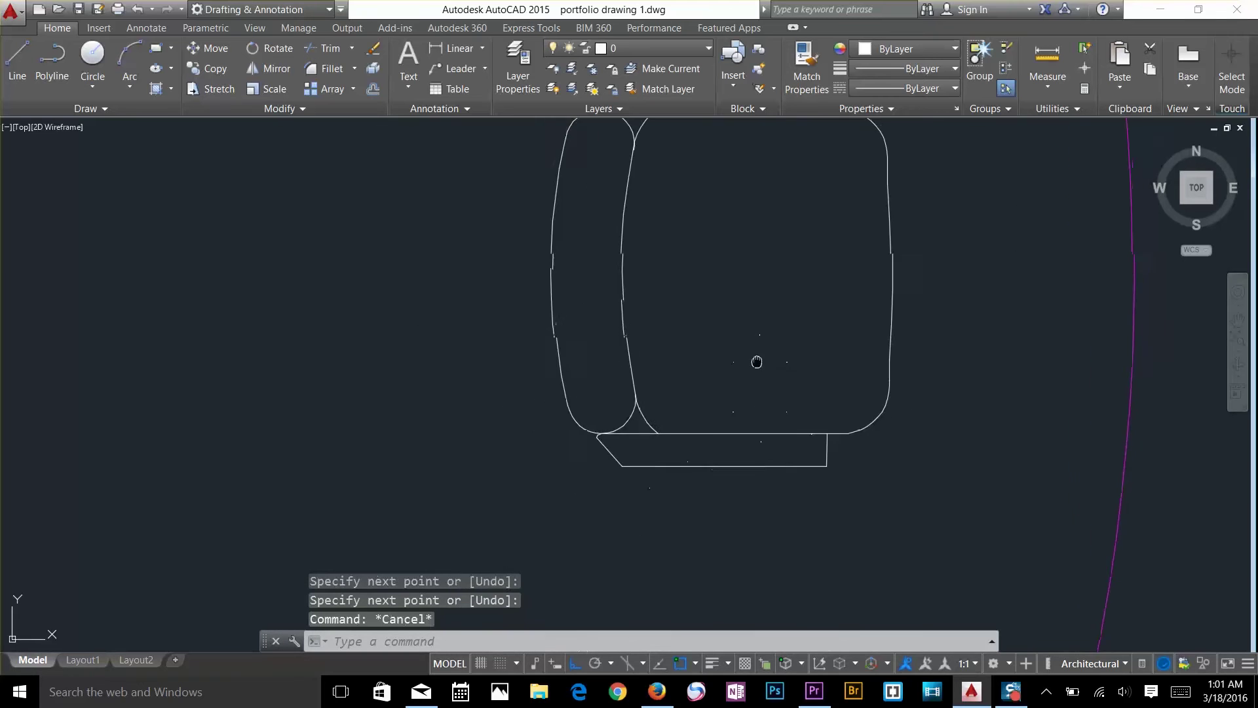
# Erase the chair's upper armrest, including the line it shares with the seat and the leftover corner piece.
pyautogui.moveTo(819, 131); pyautogui.dragTo(795, 360, button='middle')
pyautogui.moveTo(796, 360); pyautogui.dragTo(485, 321)
pyautogui.click(822, 287)
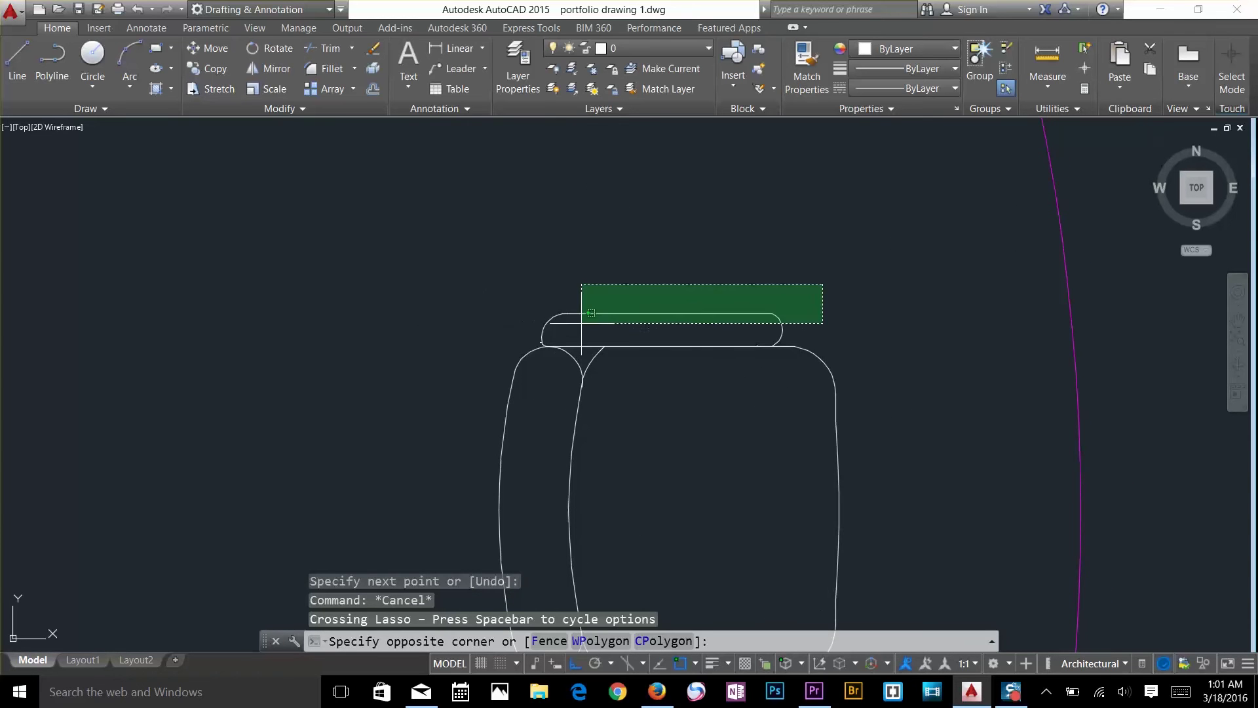
pyautogui.click(529, 329)
pyautogui.press('Delete')
pyautogui.click(581, 342)
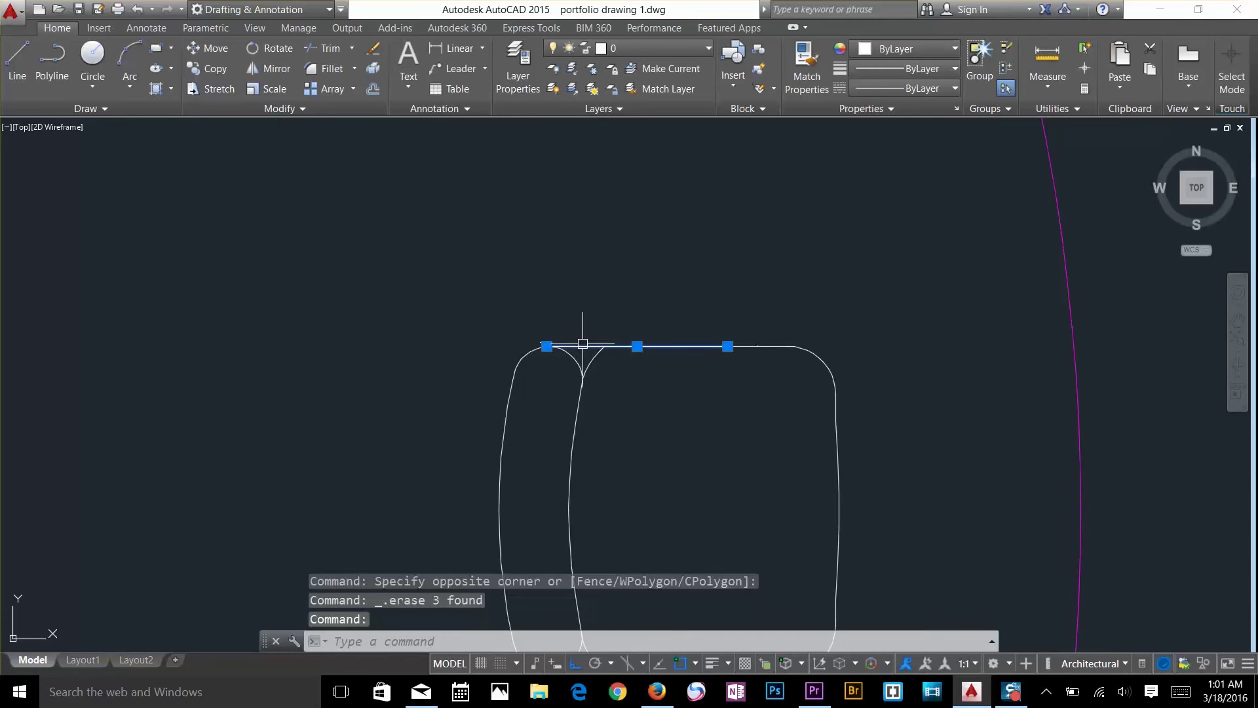
pyautogui.press('Delete')
pyautogui.click(541, 337)
pyautogui.press('Delete')
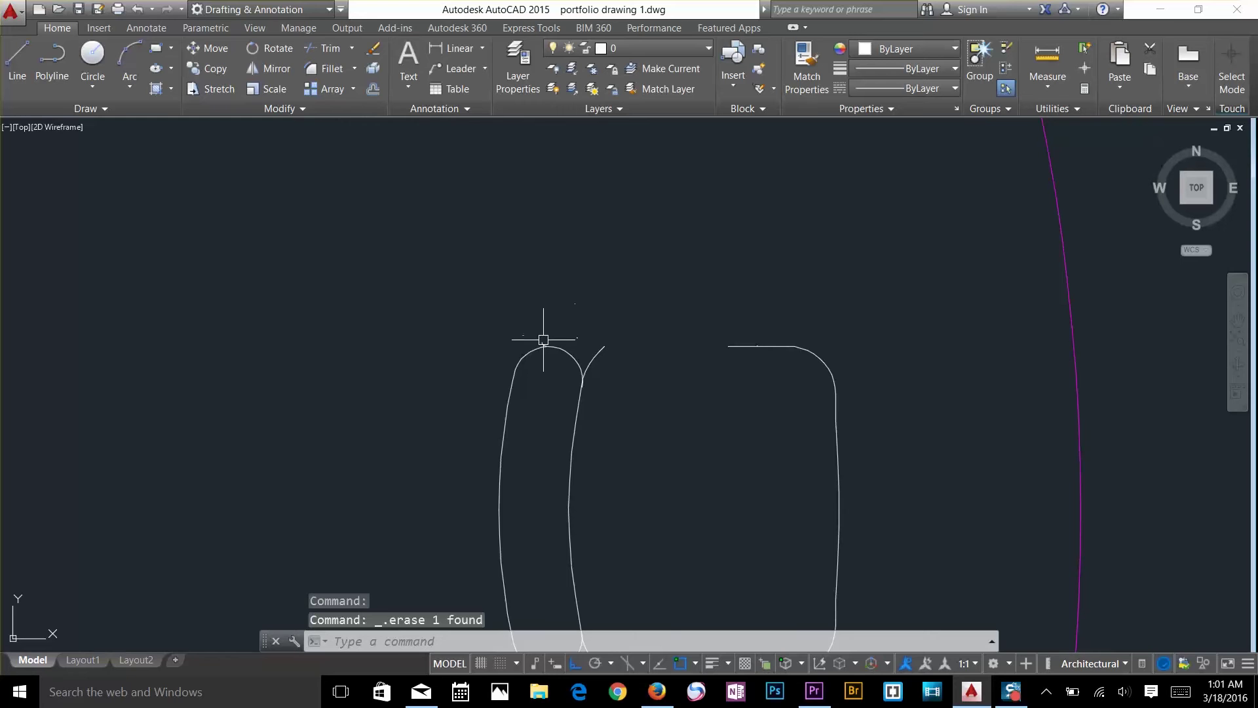
pyautogui.scroll(3, 673, 391)
pyautogui.scroll(-3, 754, 276)
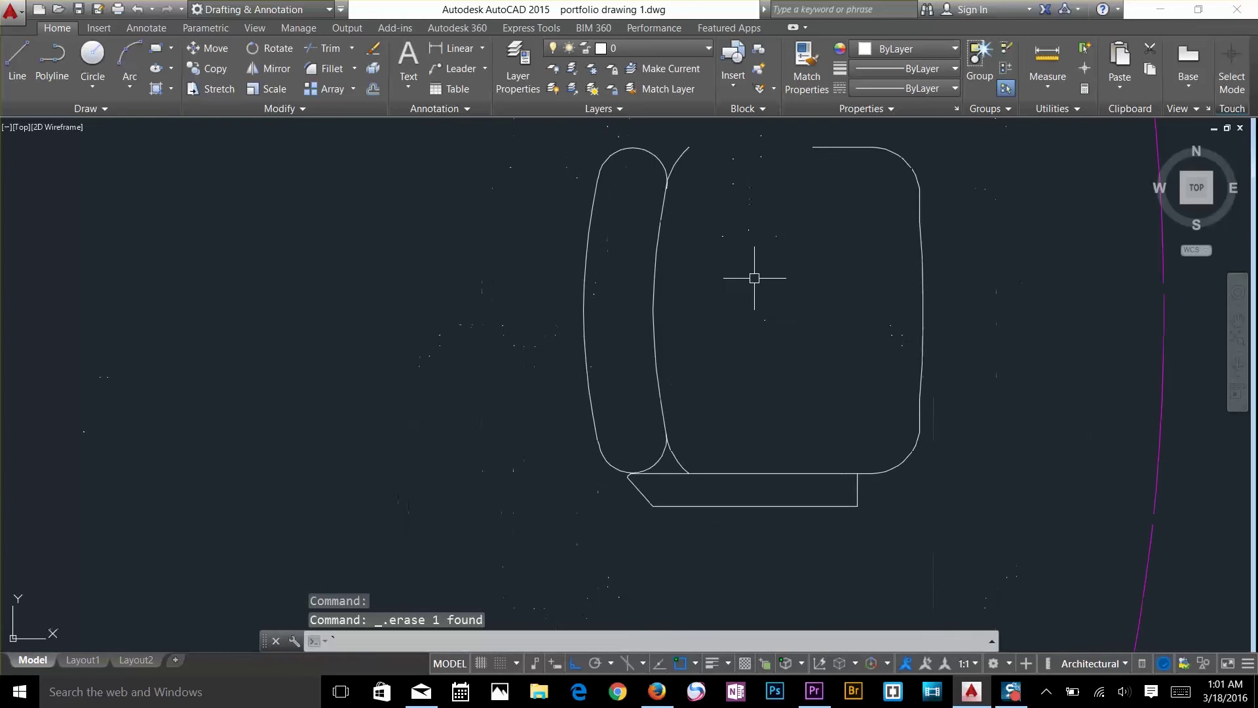
pyautogui.write('``mi')
pyautogui.press('Return')
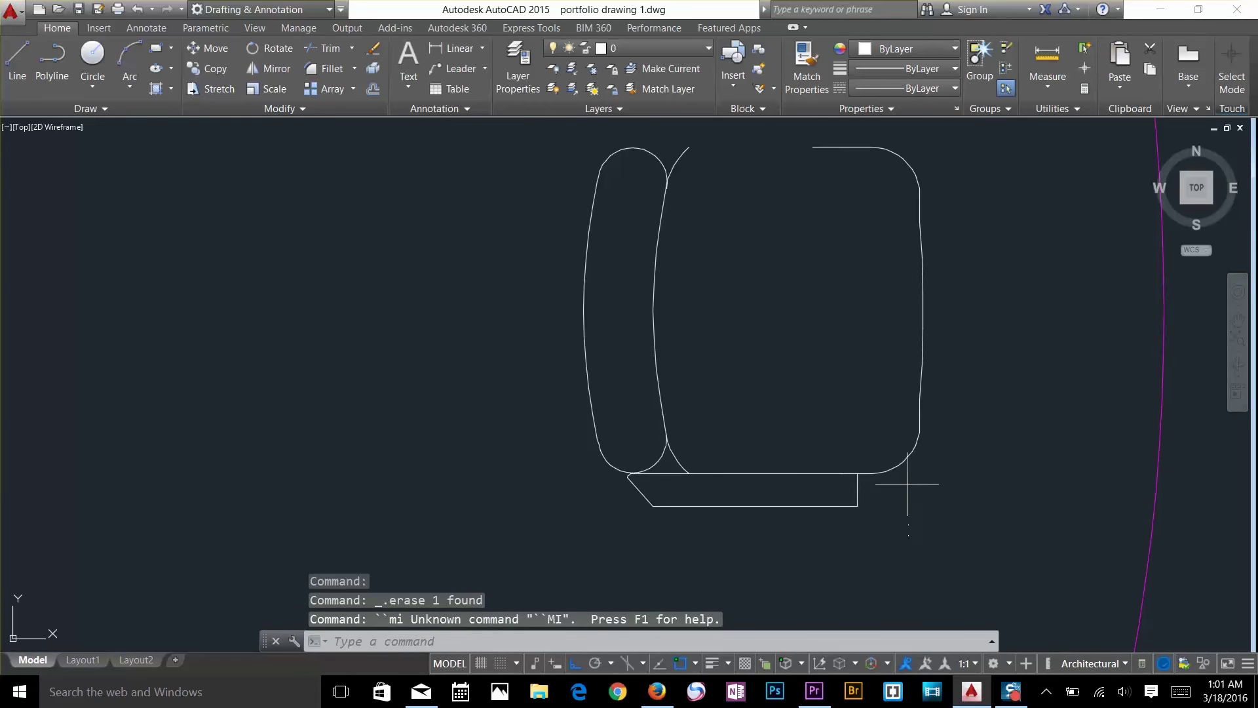
pyautogui.click(905, 486)
pyautogui.press('Escape')
pyautogui.press('Escape')
pyautogui.press('Escape')
# Mirror the three lower armrest lines across the seat's horizontal centreline to the upper side, keeping the originals.
pyautogui.write('m')
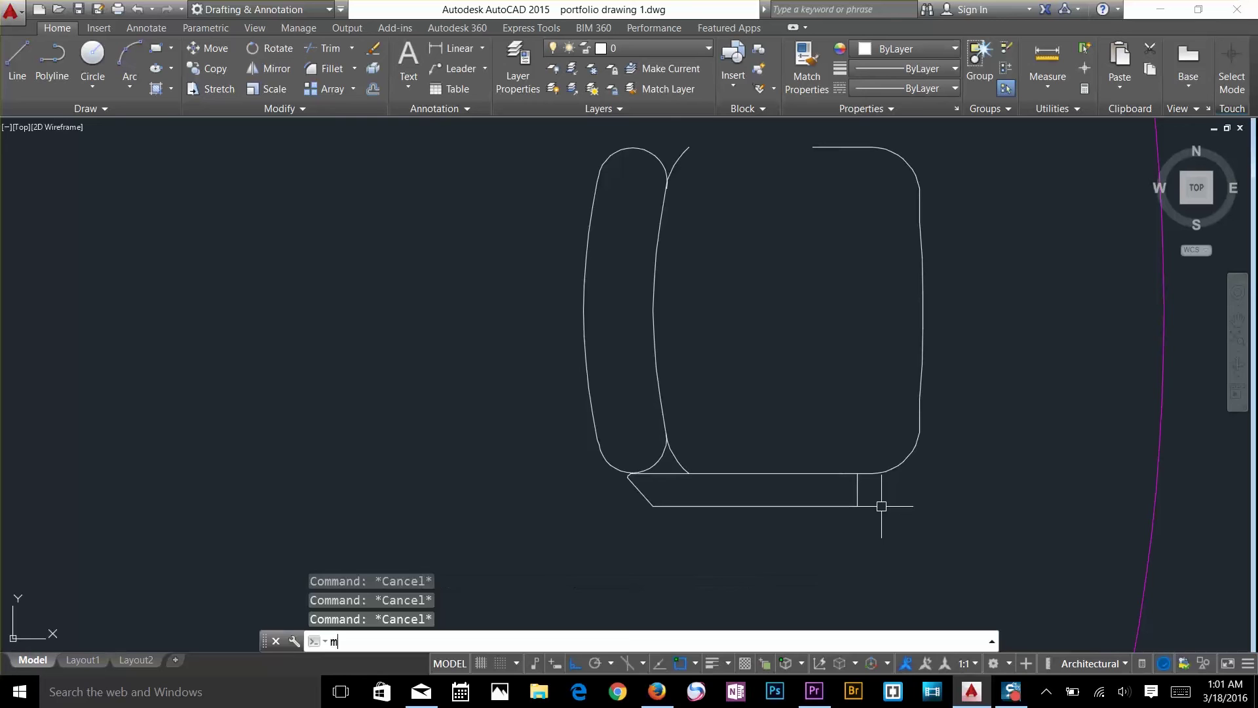
pyautogui.write('i')
pyautogui.press('Return')
pyautogui.click(893, 485)
pyautogui.click(623, 553)
pyautogui.press('Return')
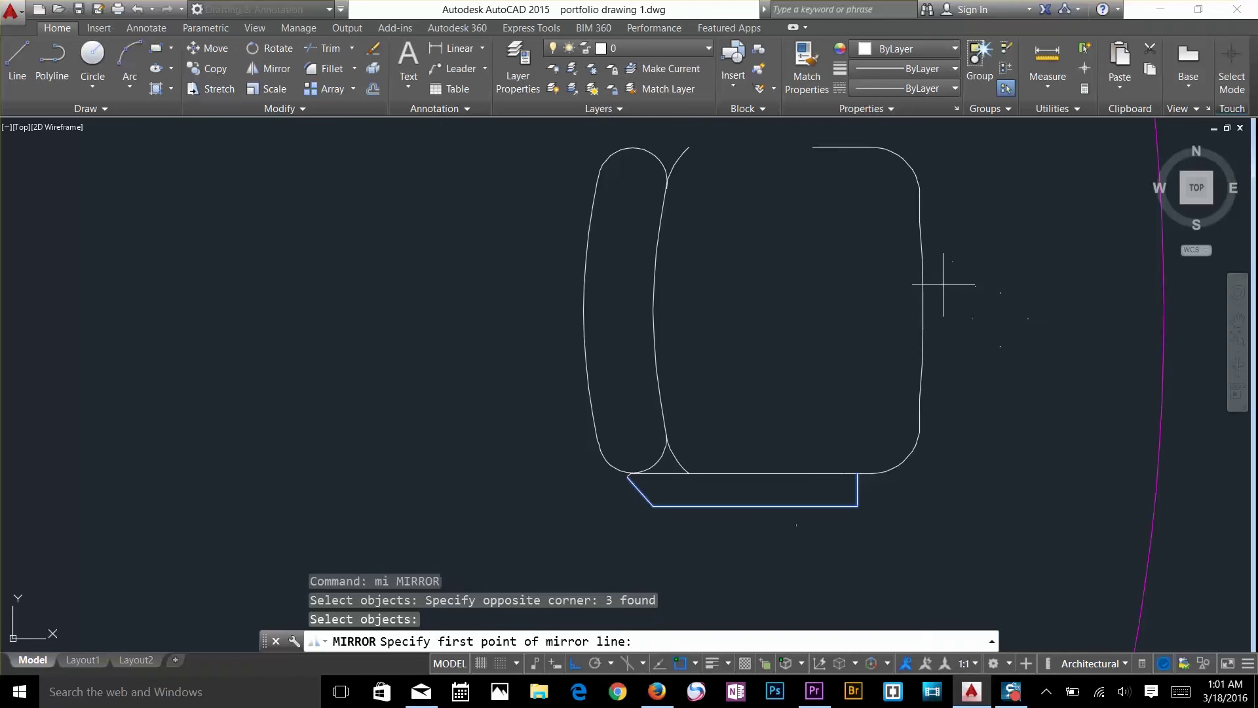
pyautogui.click(924, 306)
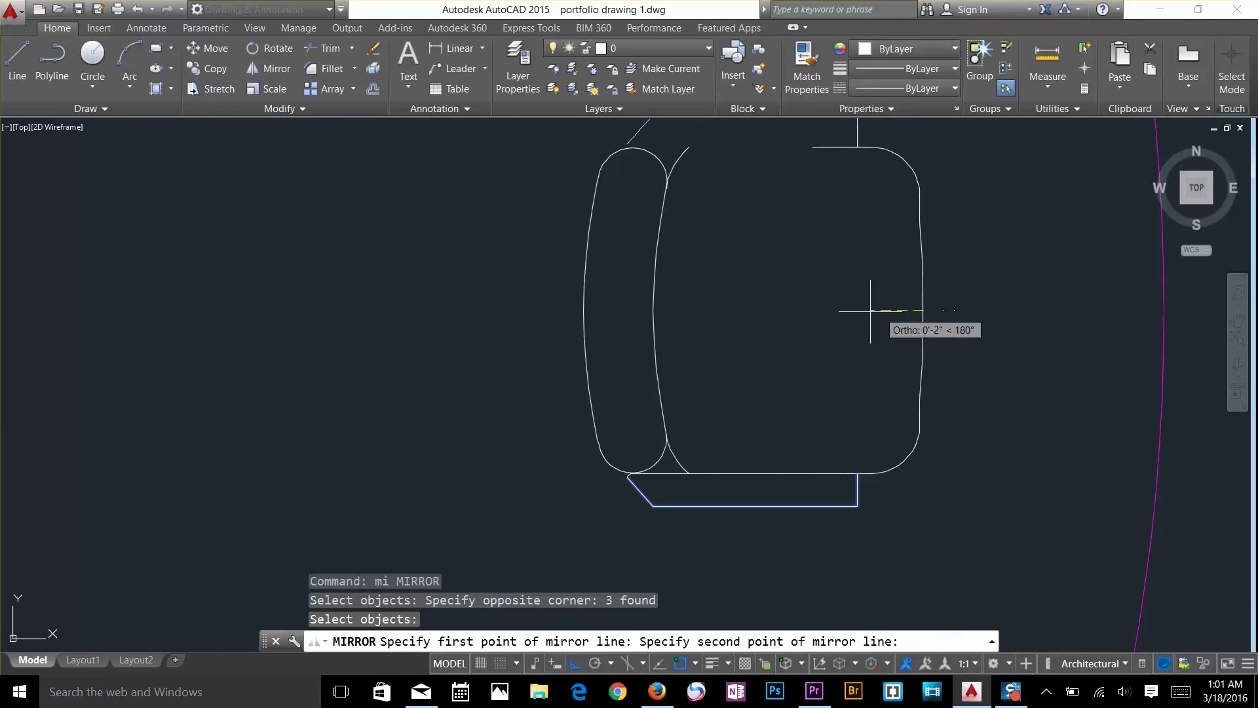
pyautogui.click(750, 317)
pyautogui.press('Return')
pyautogui.moveTo(763, 200); pyautogui.dragTo(791, 469, button='middle')
pyautogui.press('Escape')
pyautogui.press('Escape')
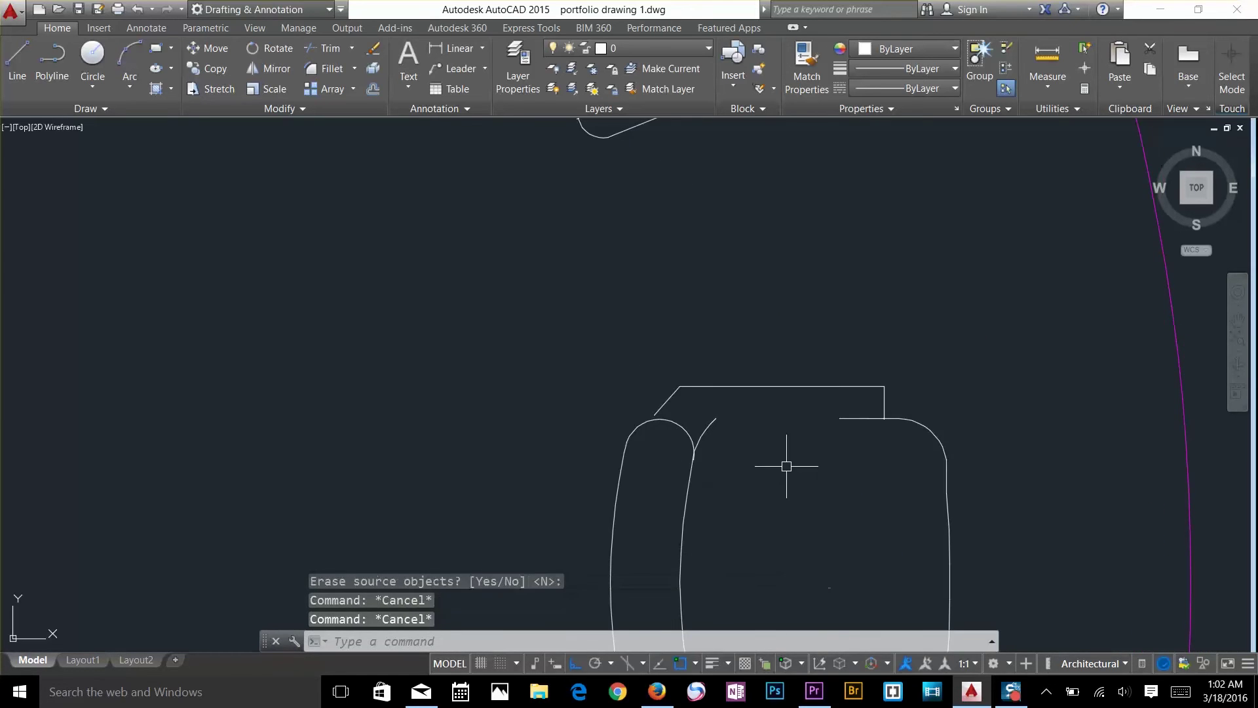
# Draw a horizontal line closing the gap in the seat's upper edge, from the backrest arc's end to the remaining edge.
pyautogui.write('l')
pyautogui.press('Return')
pyautogui.click(716, 418)
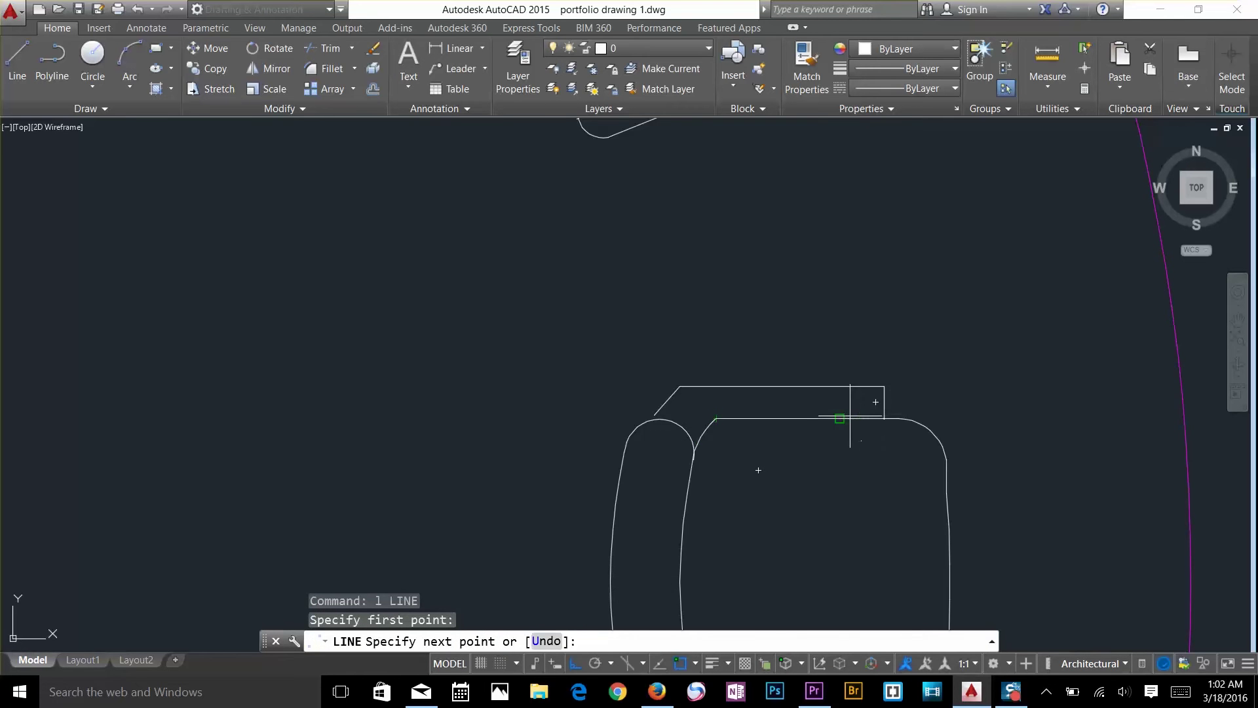
pyautogui.click(840, 418)
pyautogui.press('Return')
pyautogui.scroll(-3, 805, 309)
pyautogui.scroll(4, 801, 309)
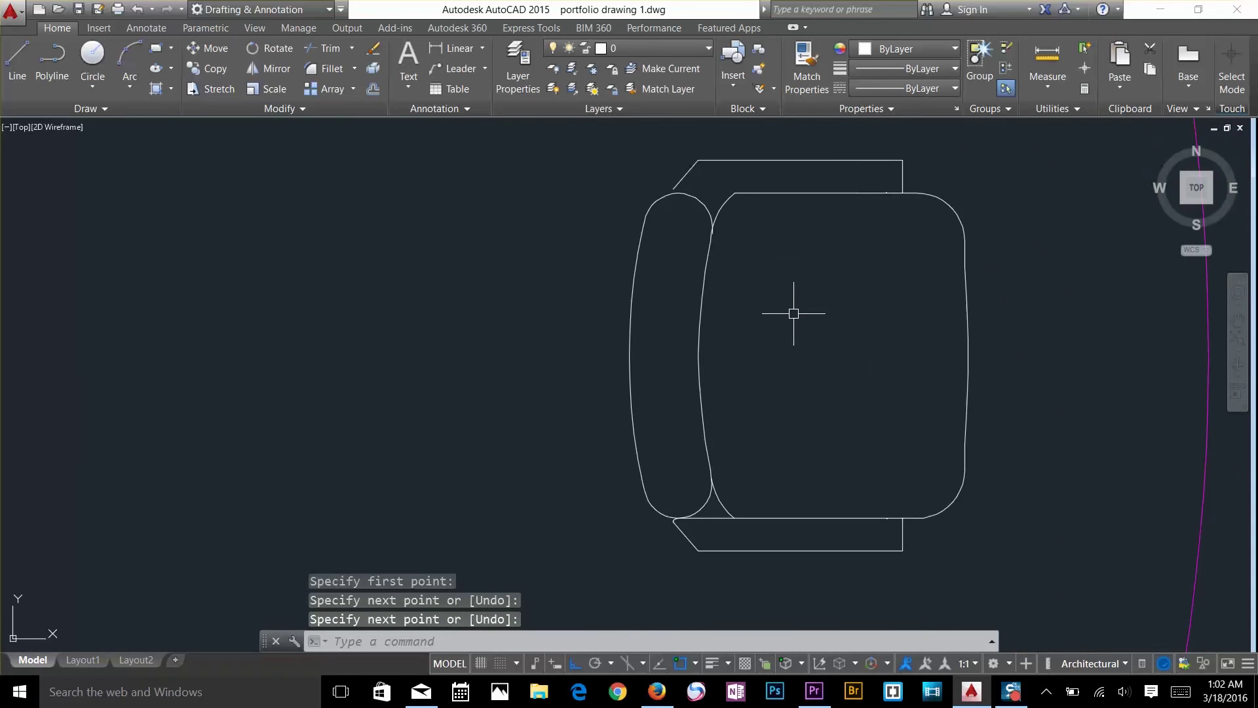
pyautogui.press('Escape')
# Draw a vertical line across the seat joining the upper and lower ends of the arcs beside the backrest.
pyautogui.write('l')
pyautogui.press('Return')
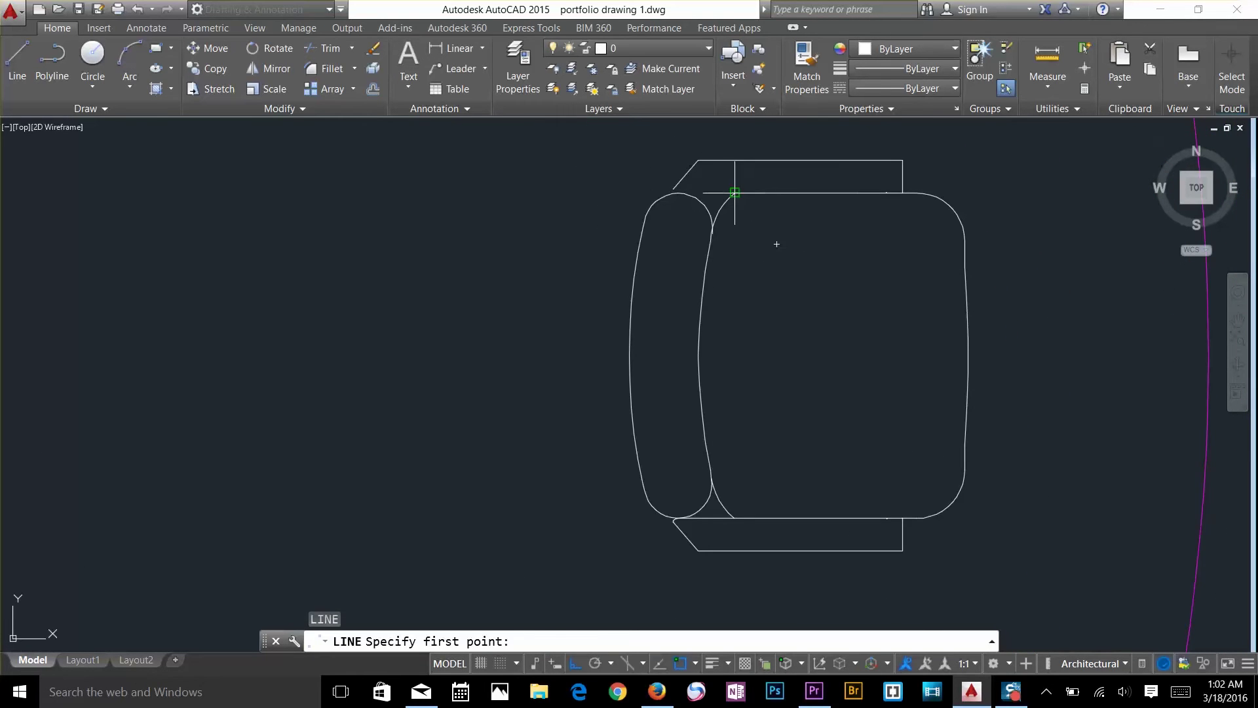
pyautogui.click(735, 192)
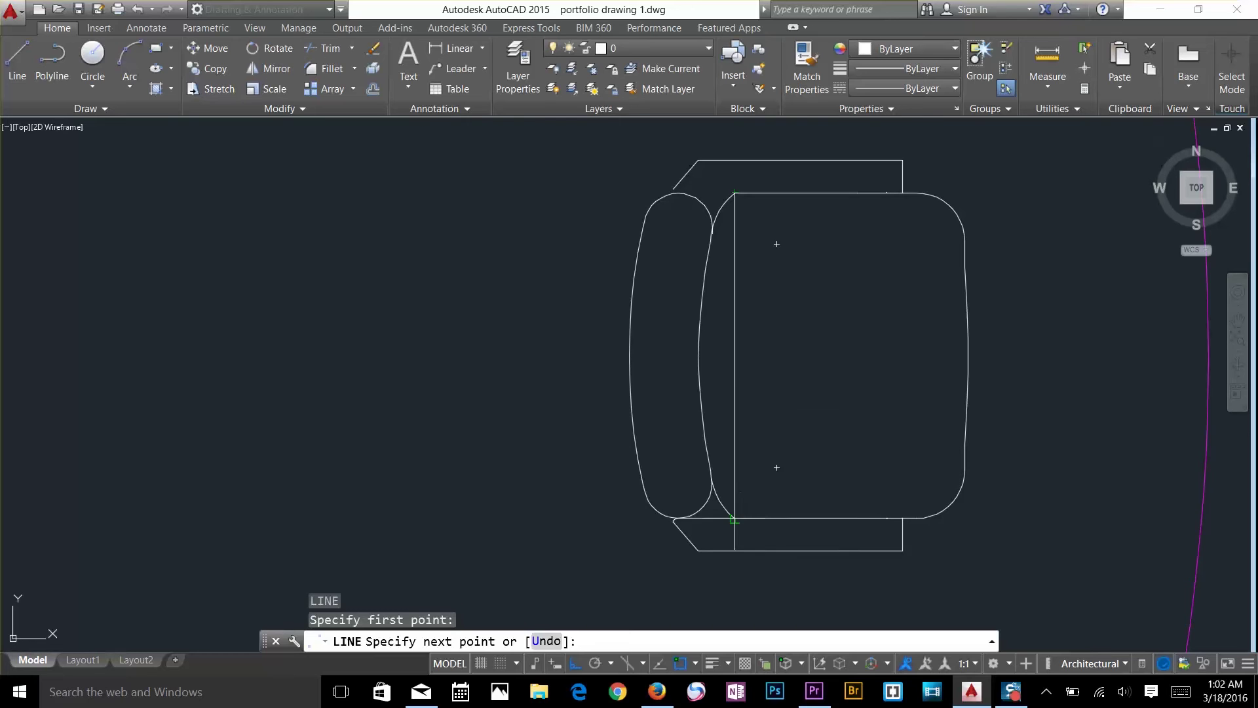
pyautogui.click(735, 519)
pyautogui.press('Escape')
pyautogui.press('Escape')
pyautogui.write('o')
pyautogui.press('Return')
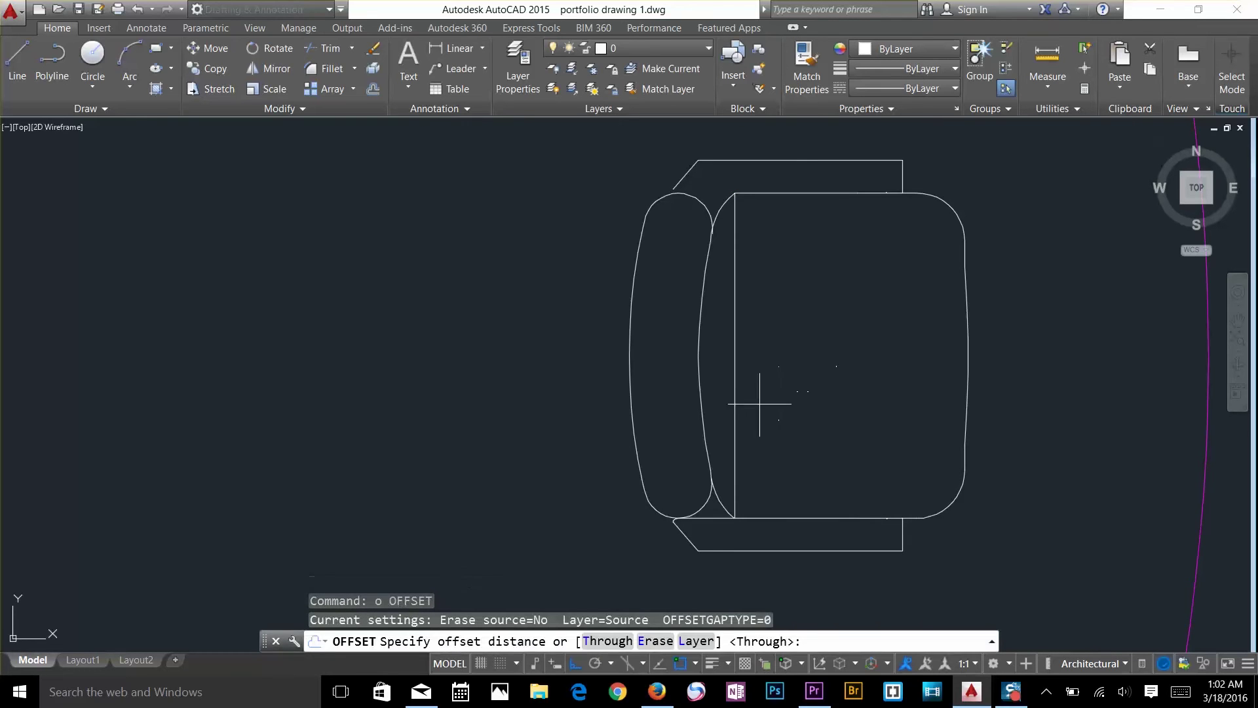
pyautogui.press('Escape')
pyautogui.press('Escape')
# Copy the vertical seat line four times toward the seat's front at roughly even spacing to form a striped pattern.
pyautogui.write('co')
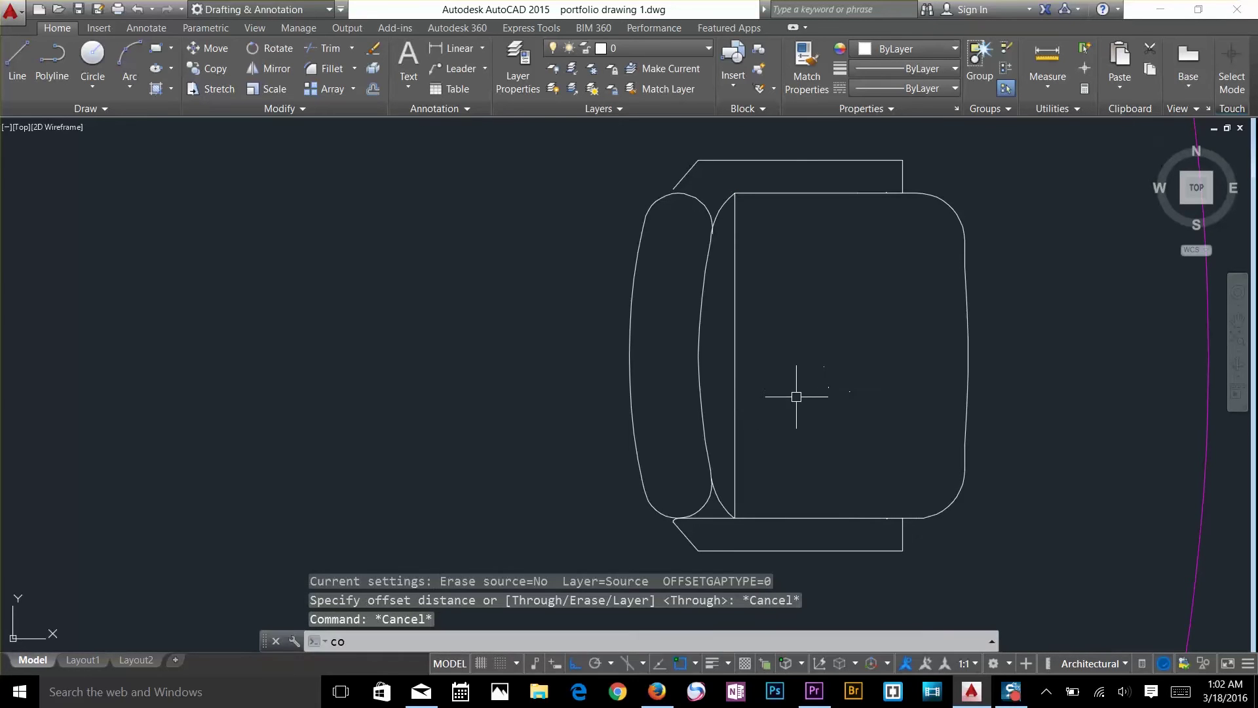
pyautogui.press('Return')
pyautogui.click(736, 392)
pyautogui.press('Return')
pyautogui.click(792, 377)
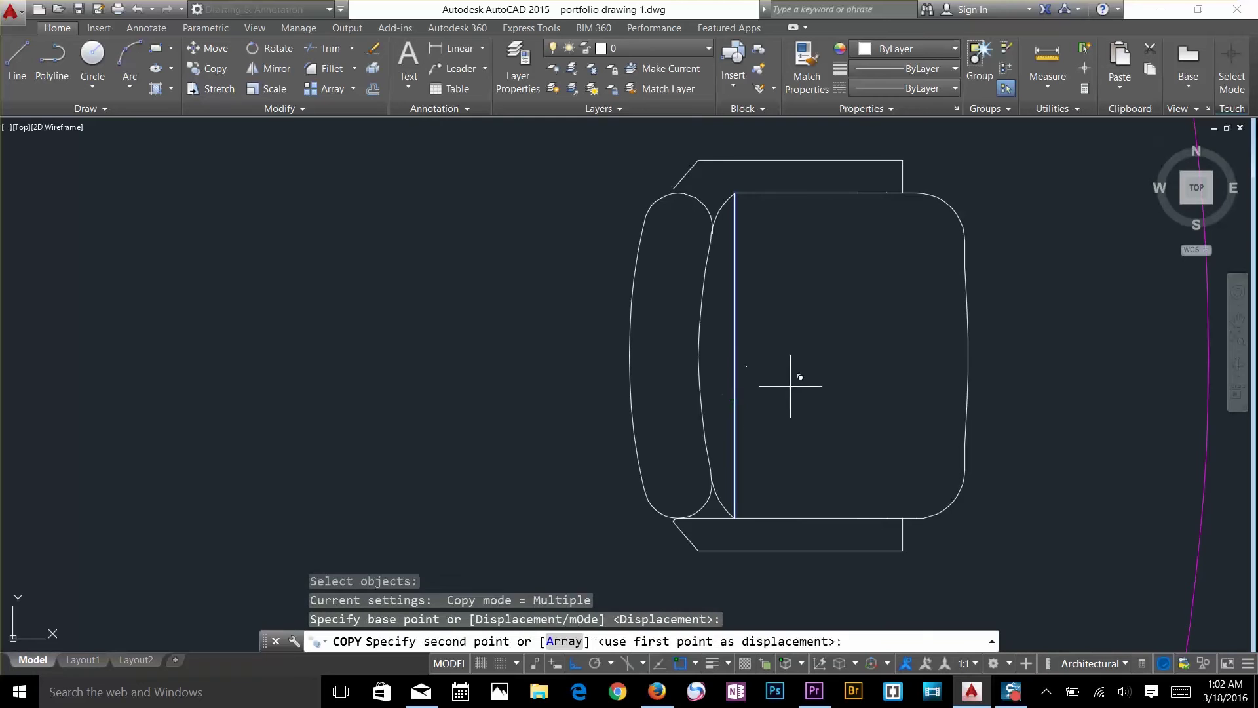
pyautogui.click(839, 386)
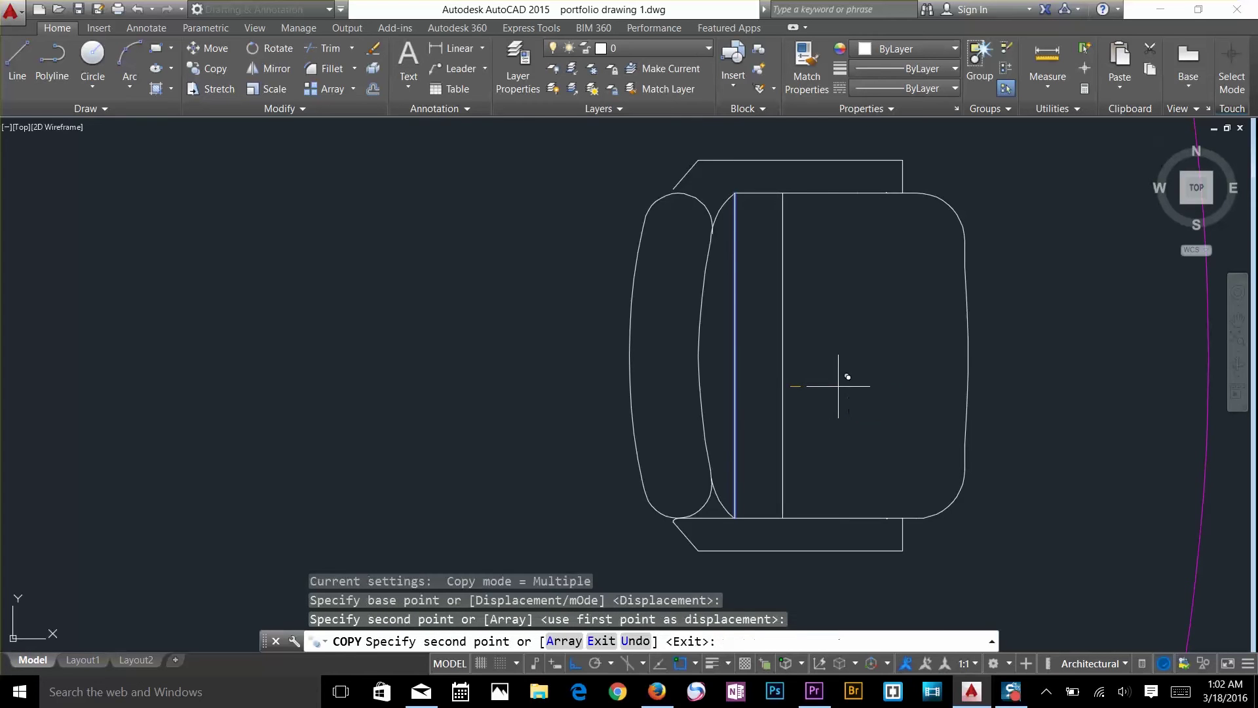
pyautogui.click(885, 385)
pyautogui.click(939, 383)
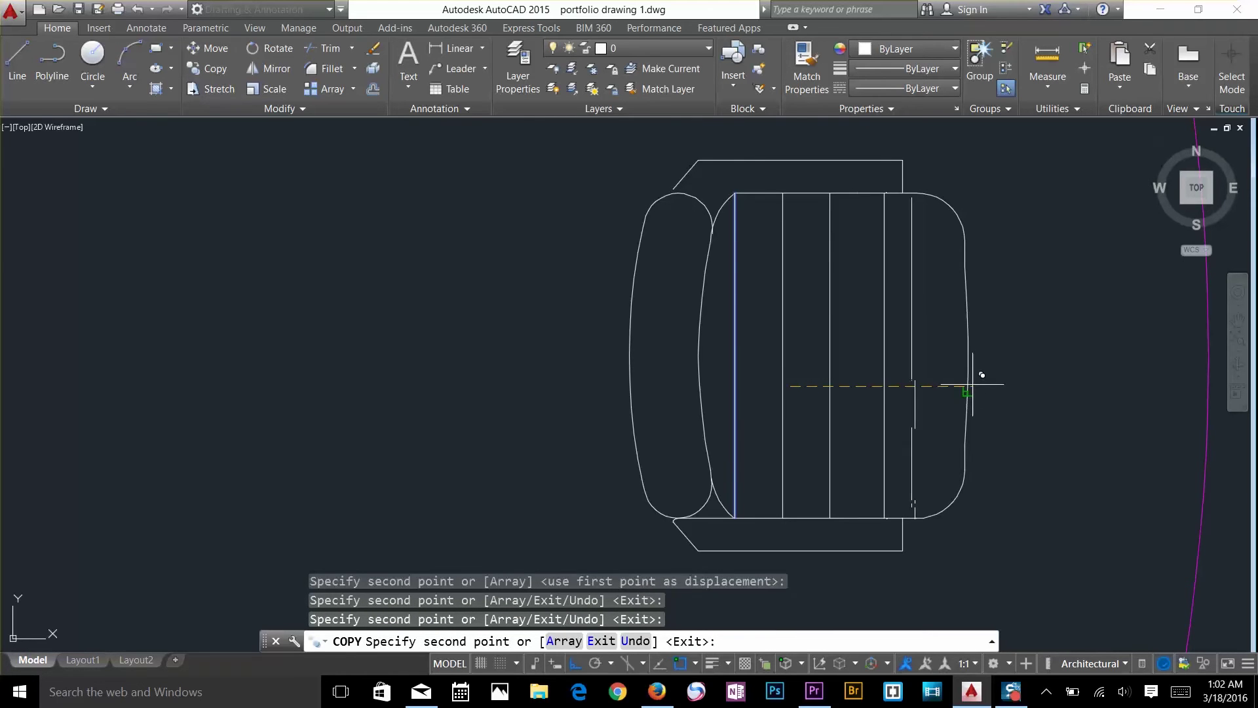
pyautogui.click(978, 383)
pyautogui.press('Return')
pyautogui.scroll(-4, 991, 426)
pyautogui.moveTo(992, 426); pyautogui.dragTo(515, 367, button='middle')
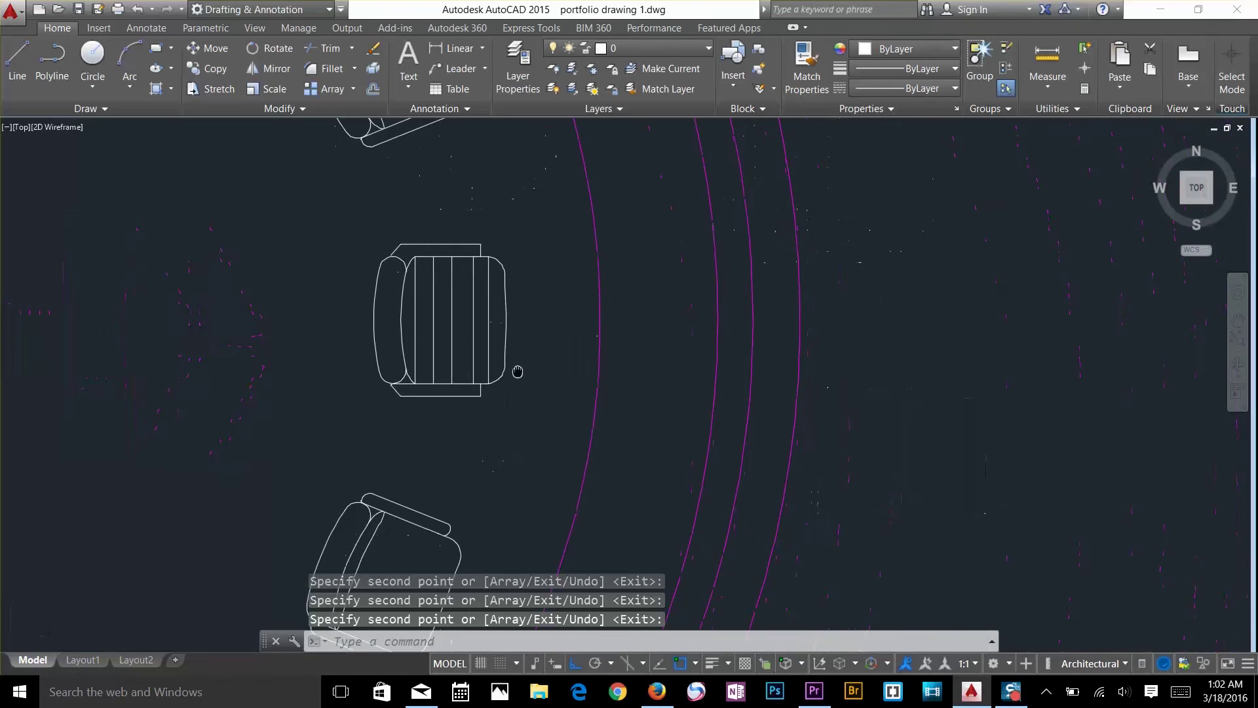
# Start a block definition named sofa with its base point at the middle of the backrest's inner arc.
pyautogui.scroll(2, 332, 284)
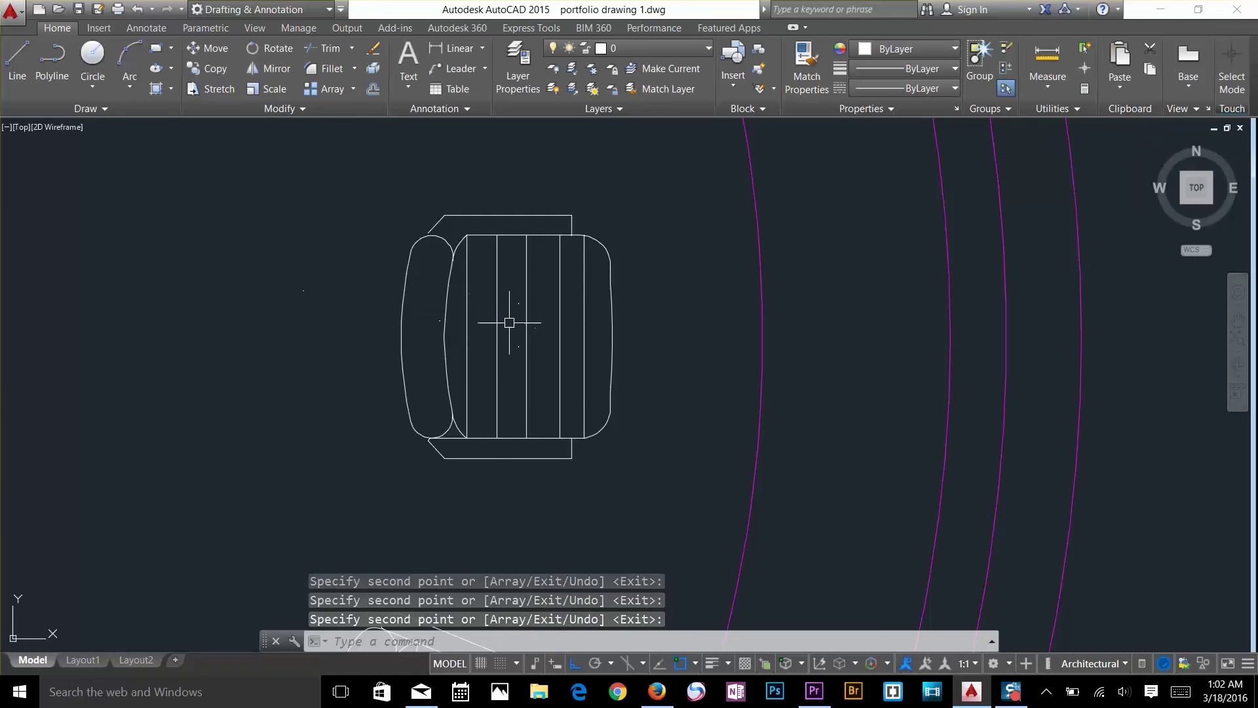
pyautogui.scroll(-2, 489, 300)
pyautogui.scroll(3, 419, 313)
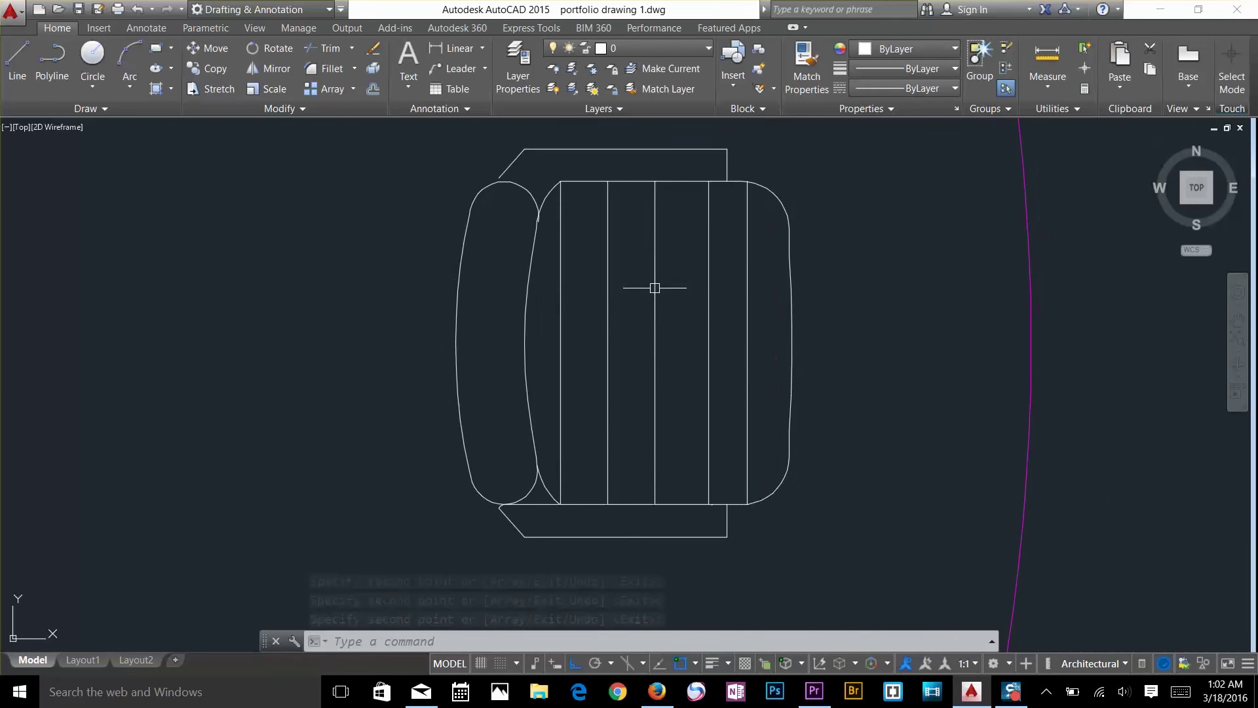
pyautogui.scroll(-1, 652, 298)
pyautogui.write('b')
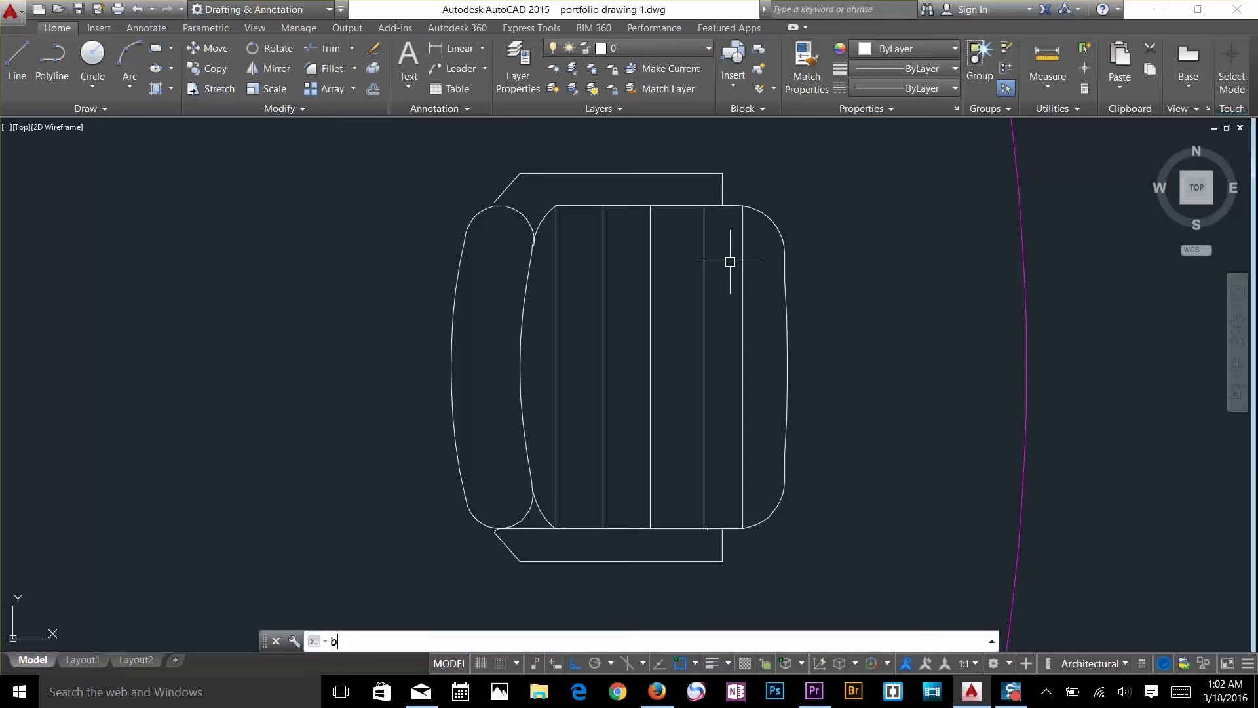
pyautogui.press('Return')
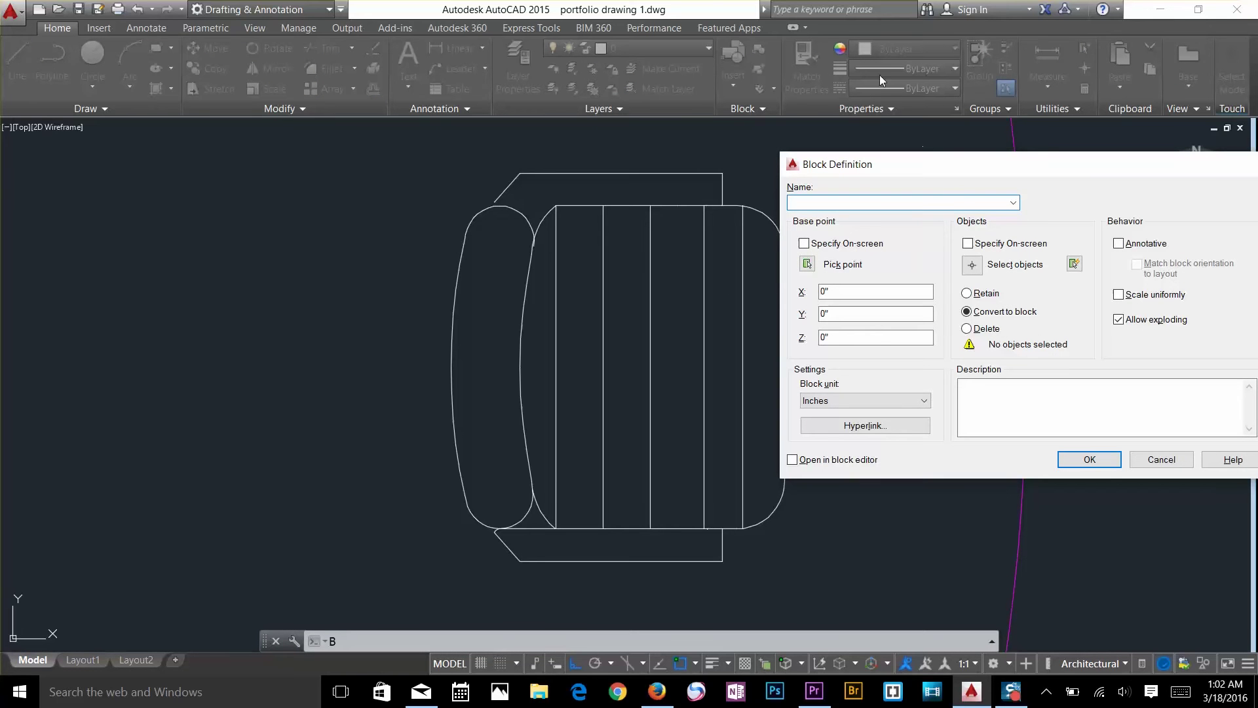
pyautogui.moveTo(966, 172); pyautogui.dragTo(977, 188)
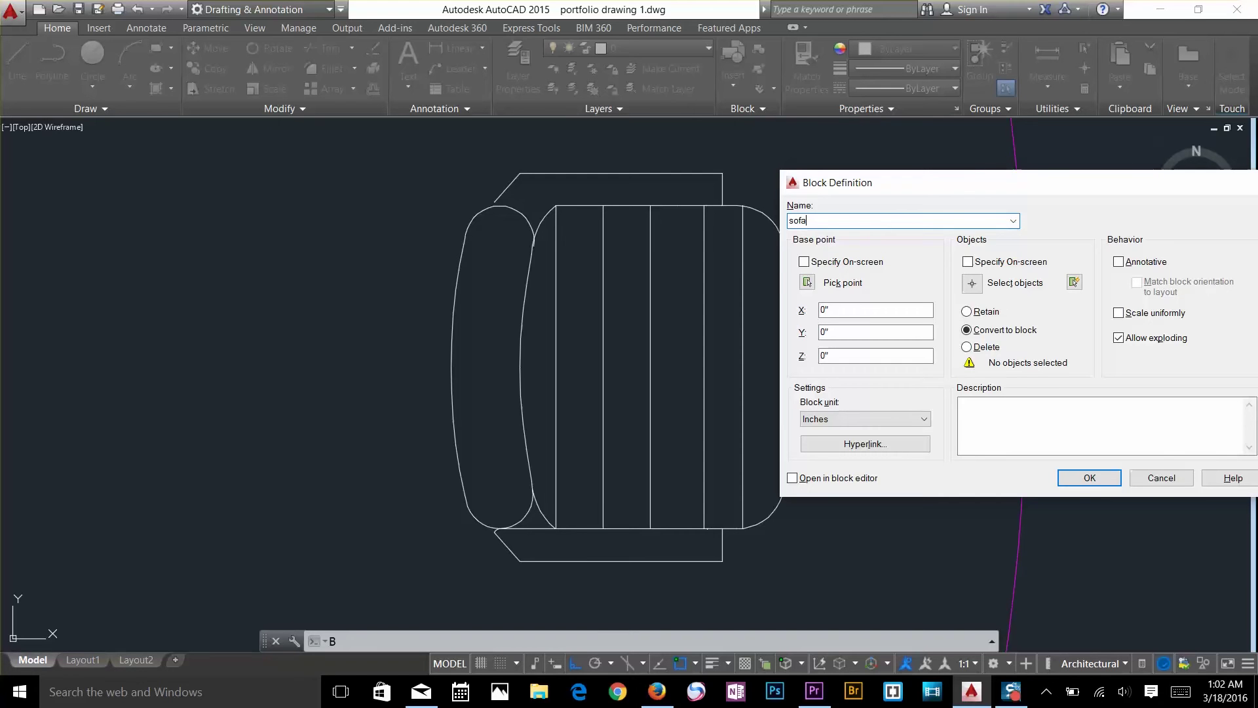
pyautogui.click(808, 283)
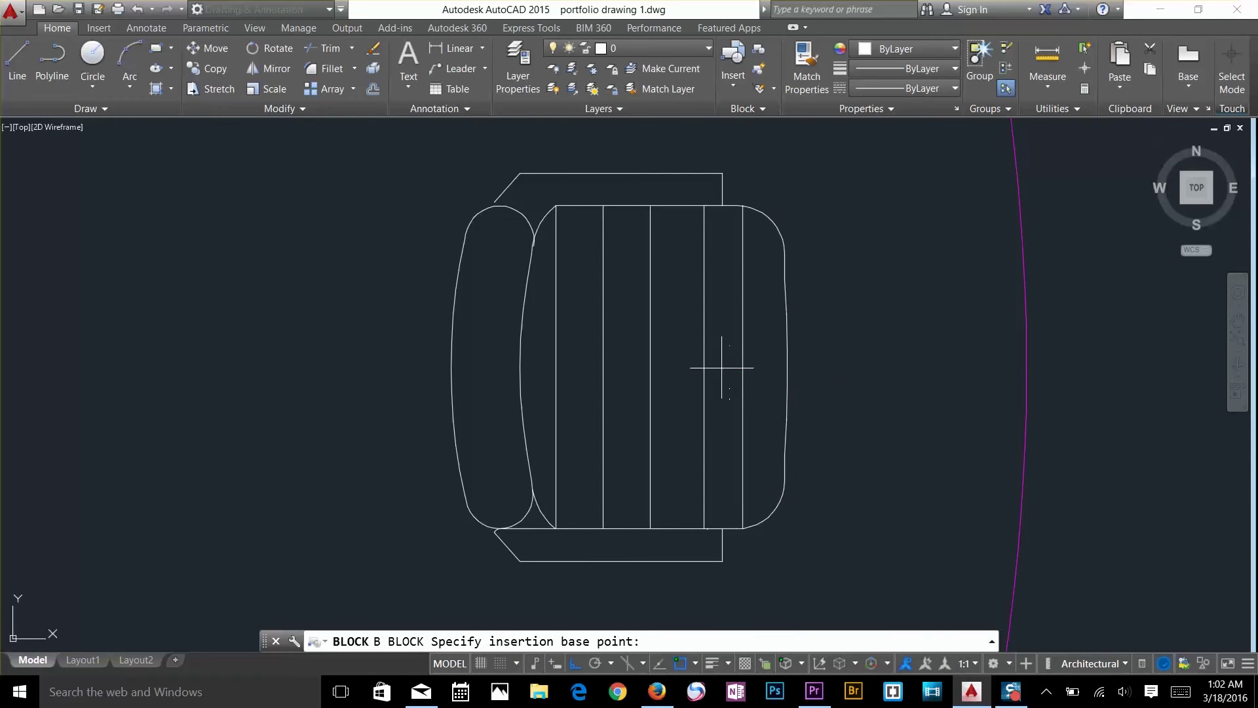
pyautogui.click(520, 367)
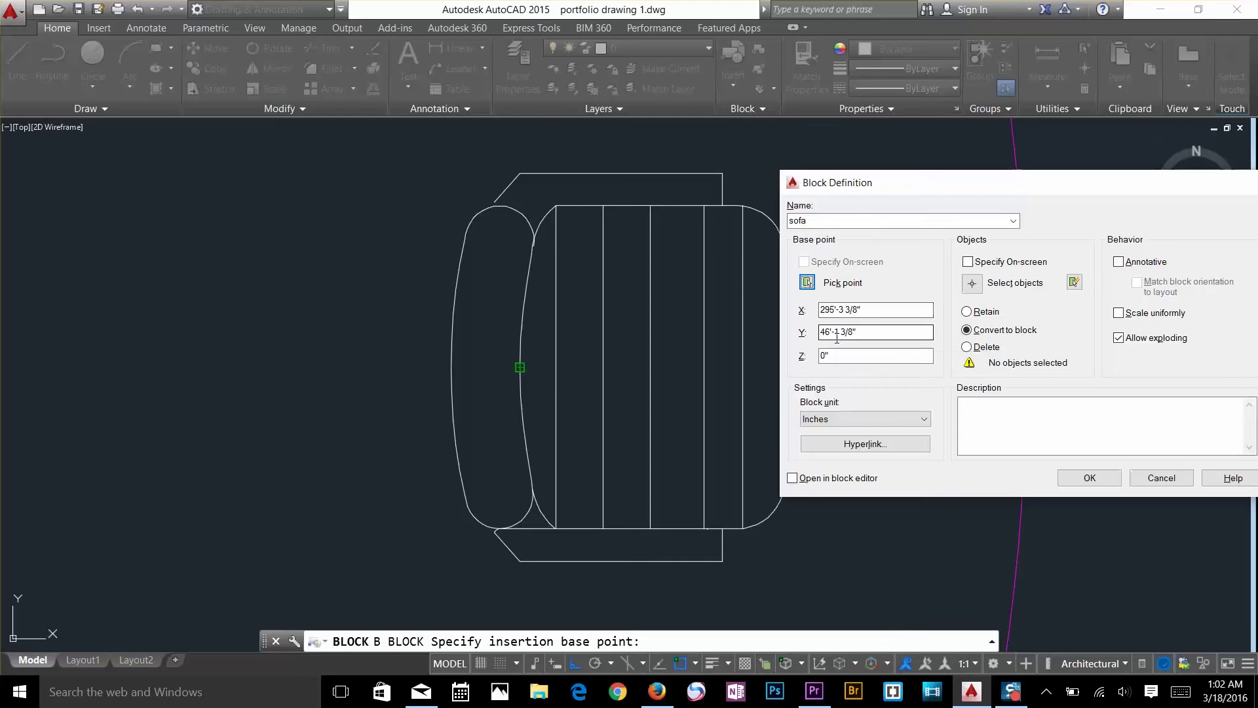
# Add all of the striped chair's objects to the definition with the Delete option and redefine the existing sofa block.
pyautogui.click(974, 287)
pyautogui.click(844, 131)
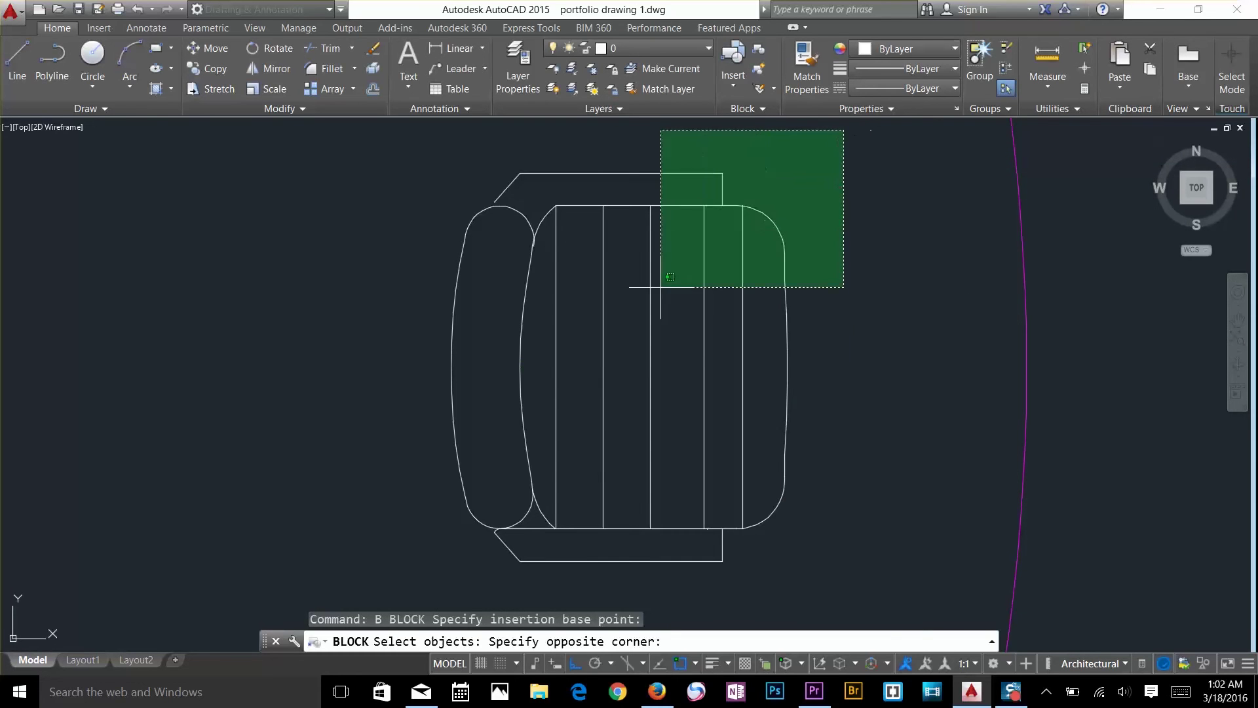
pyautogui.click(429, 613)
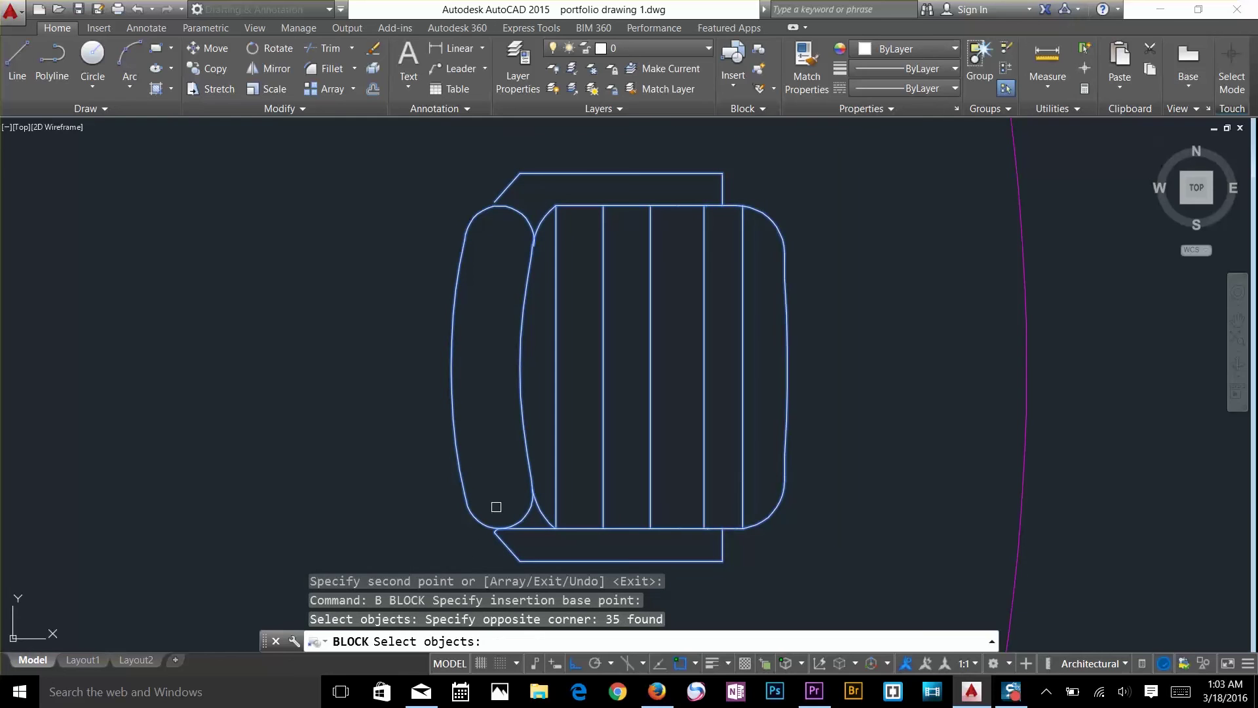
pyautogui.press('Return')
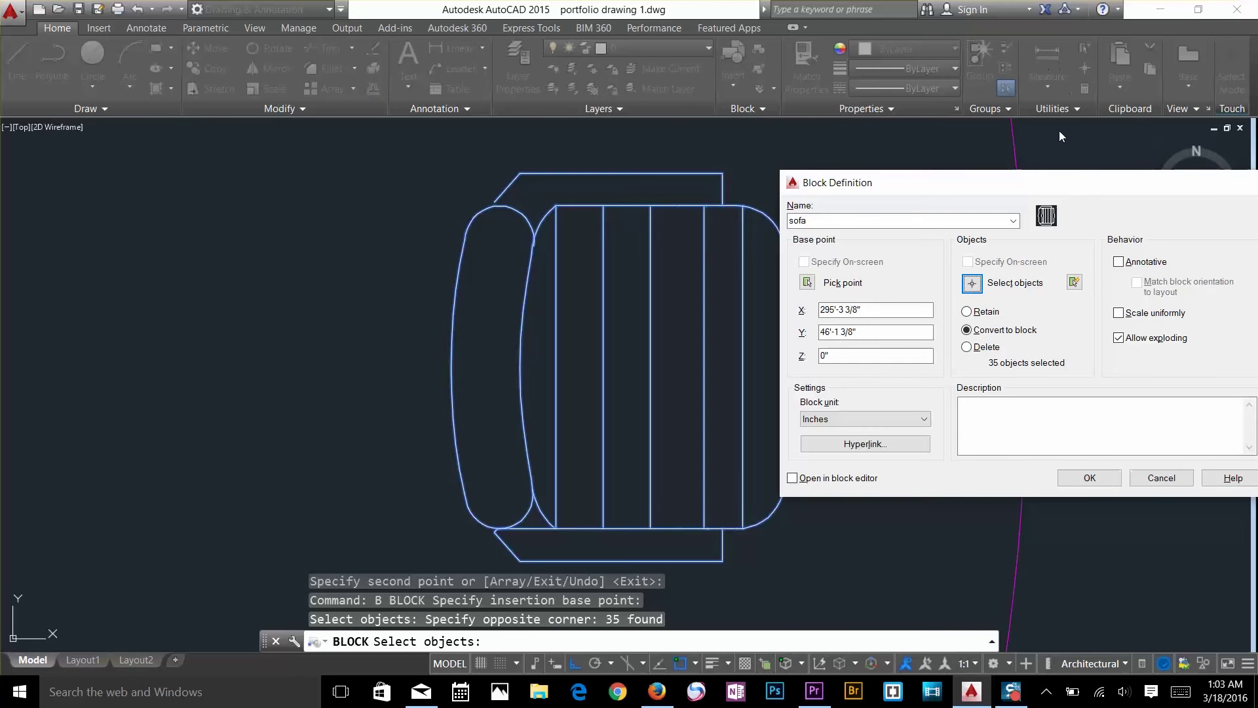
pyautogui.click(983, 347)
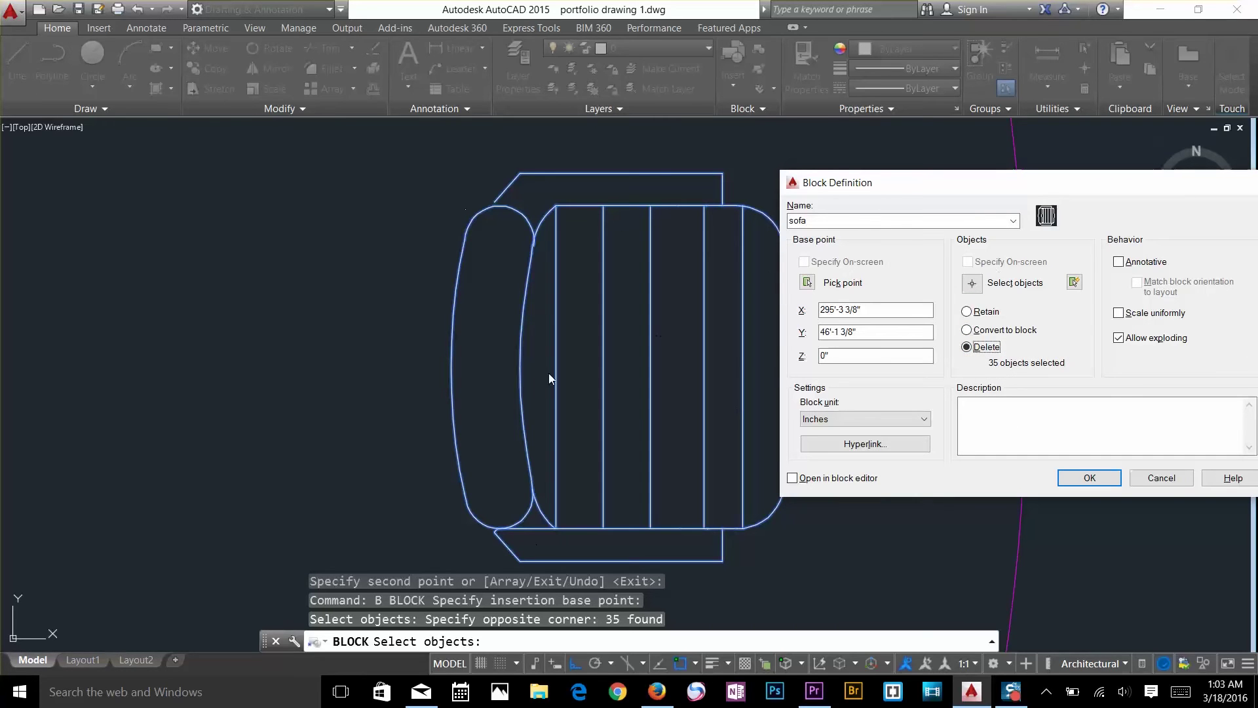
pyautogui.click(1082, 481)
pyautogui.moveTo(577, 201); pyautogui.dragTo(652, 147)
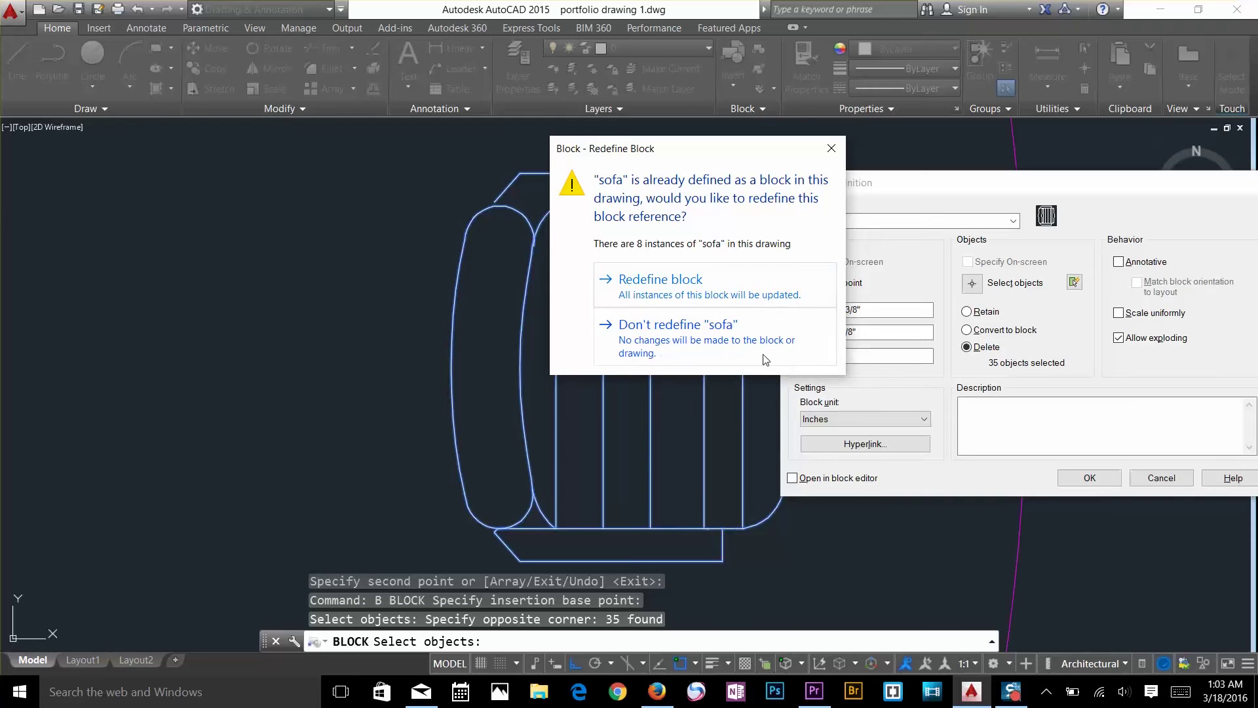
pyautogui.click(646, 283)
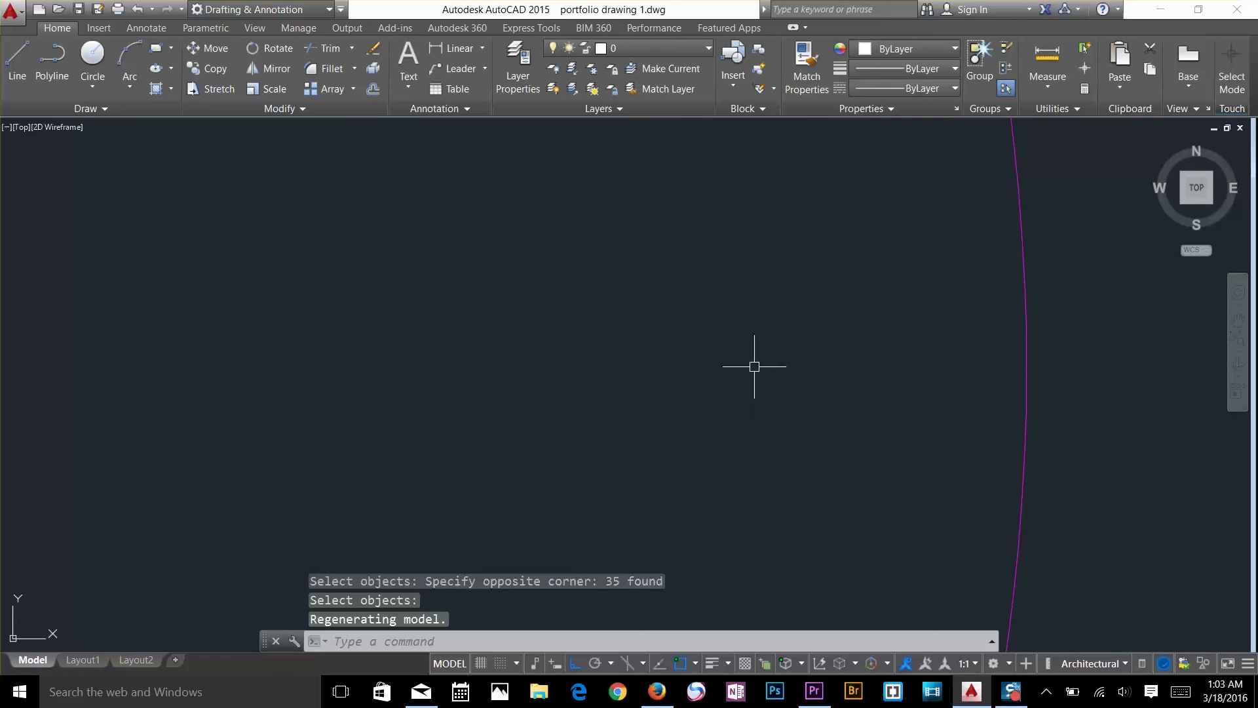
# Examine the sofa block copies around the long counter, checking whether the two end chairs select as single objects.
pyautogui.scroll(-3, 670, 354)
pyautogui.scroll(-3, 804, 326)
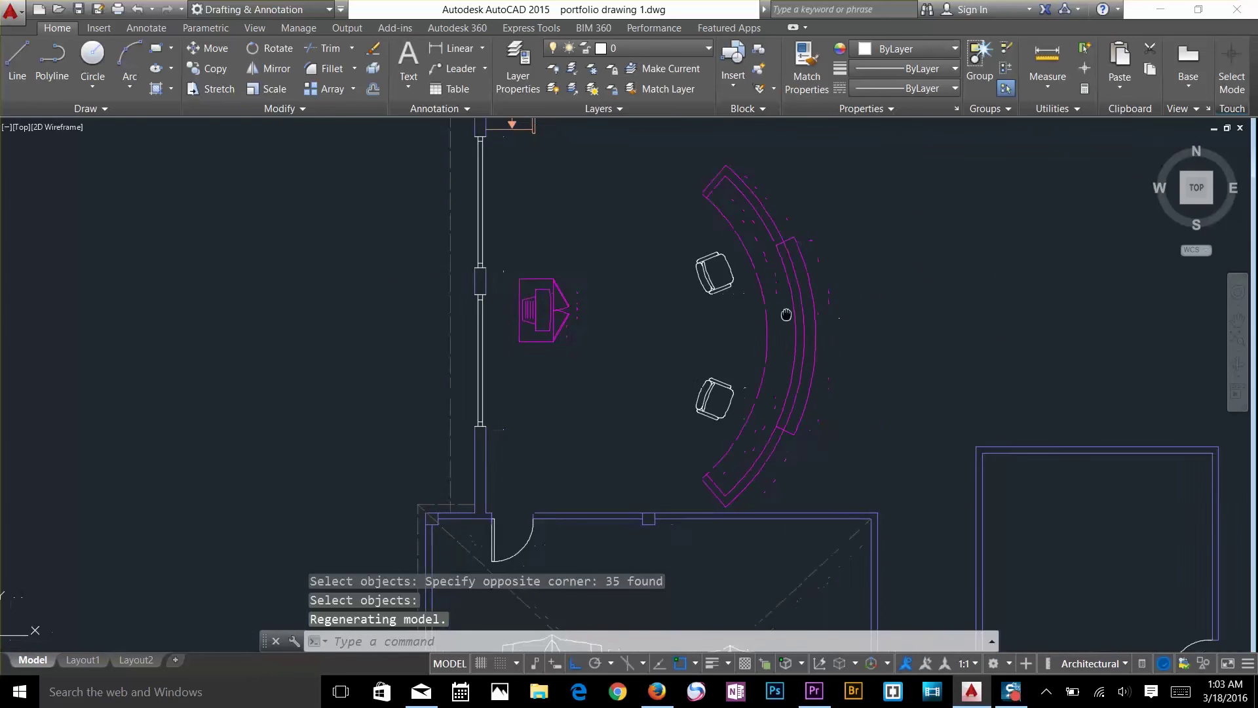
pyautogui.moveTo(1232, 262)
pyautogui.mouseDown(button='middle')
pyautogui.moveTo(705, 253)
pyautogui.moveTo(755, 274)
pyautogui.mouseUp(button='middle')
pyautogui.scroll(5, 822, 225)
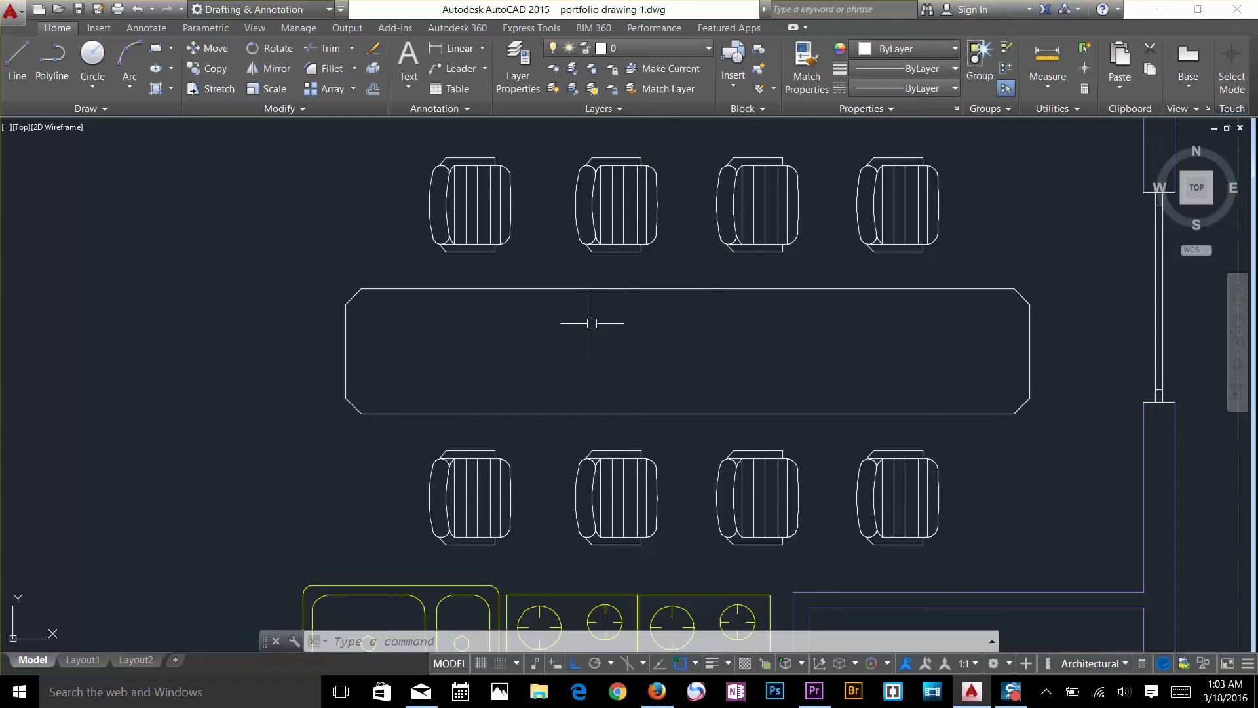
pyautogui.click(689, 221)
pyautogui.press('Escape')
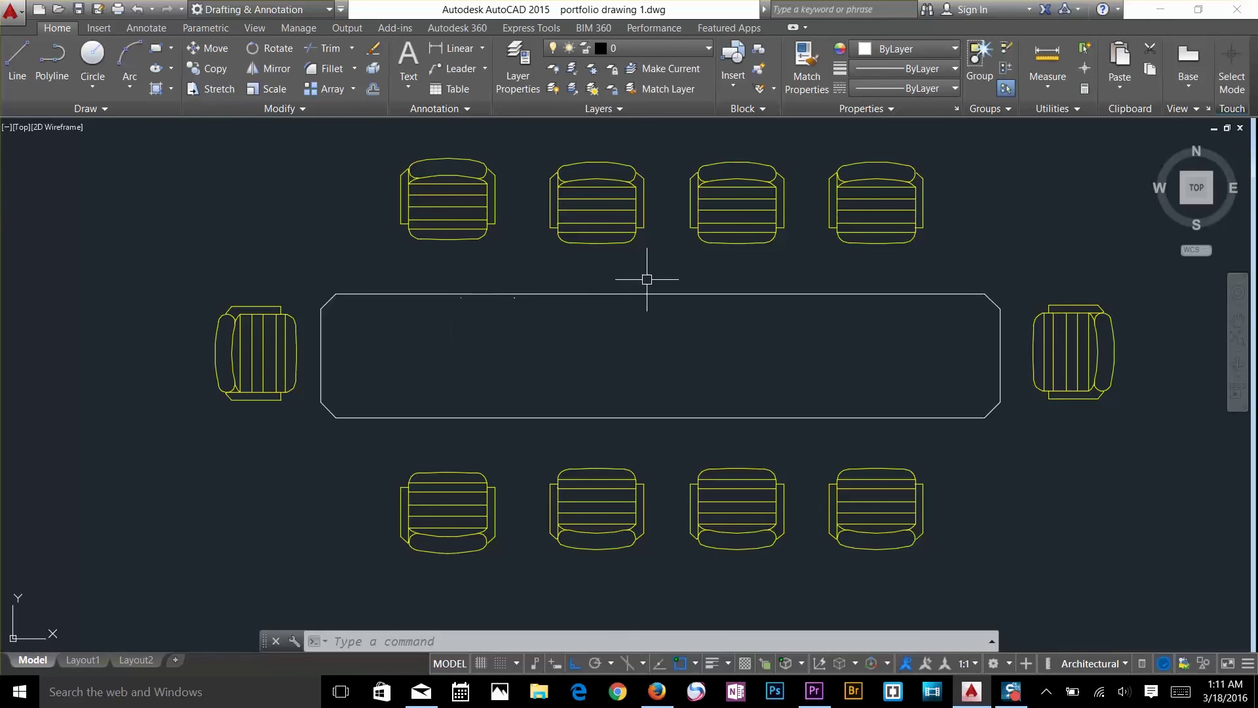
pyautogui.click(1097, 354)
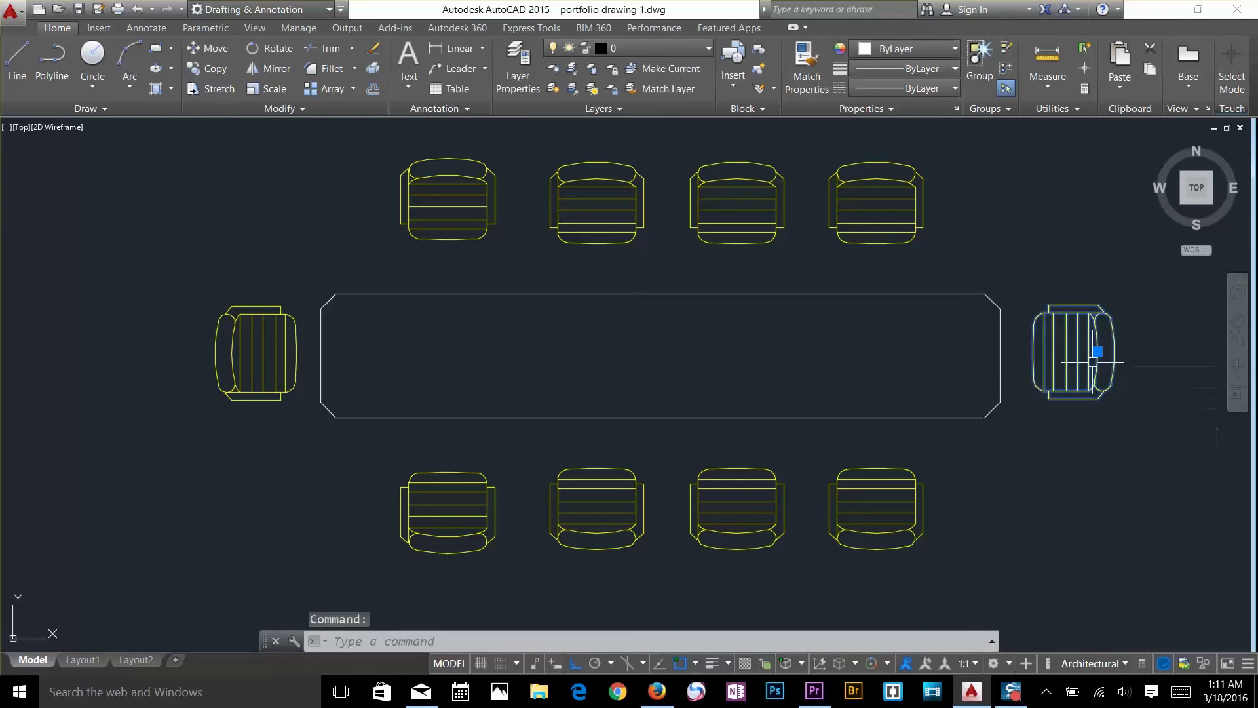
pyautogui.click(270, 377)
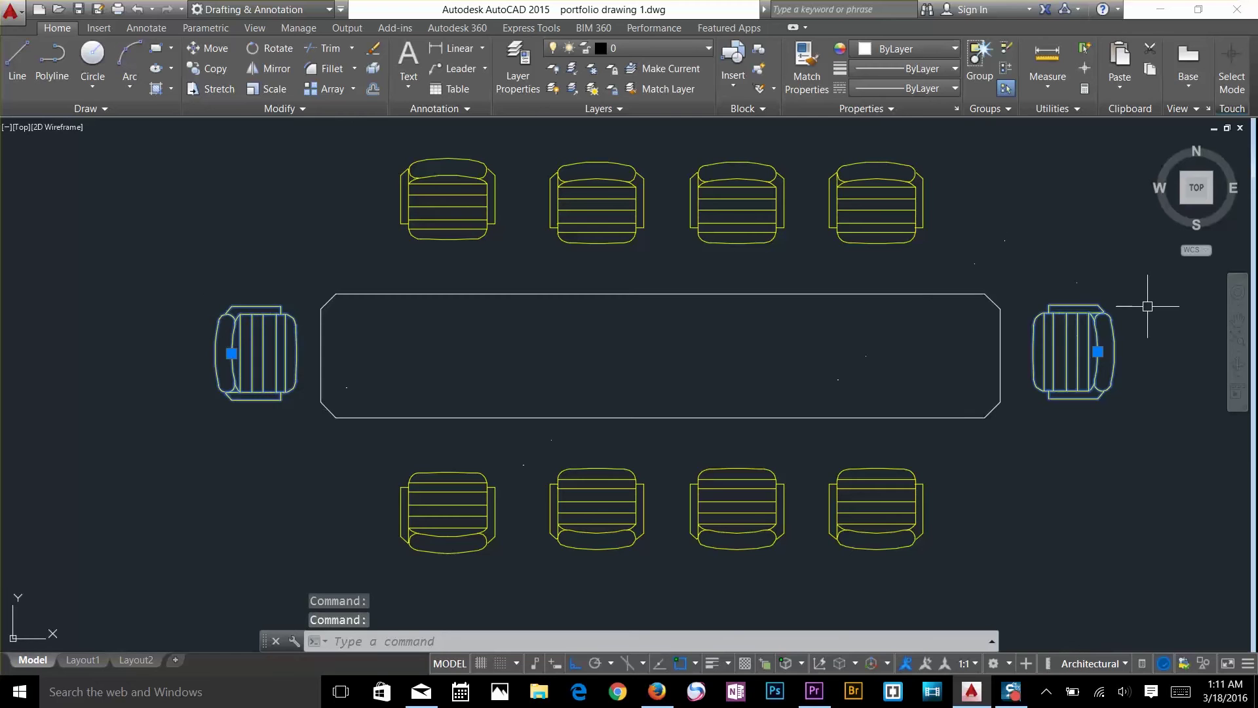
pyautogui.press('Escape')
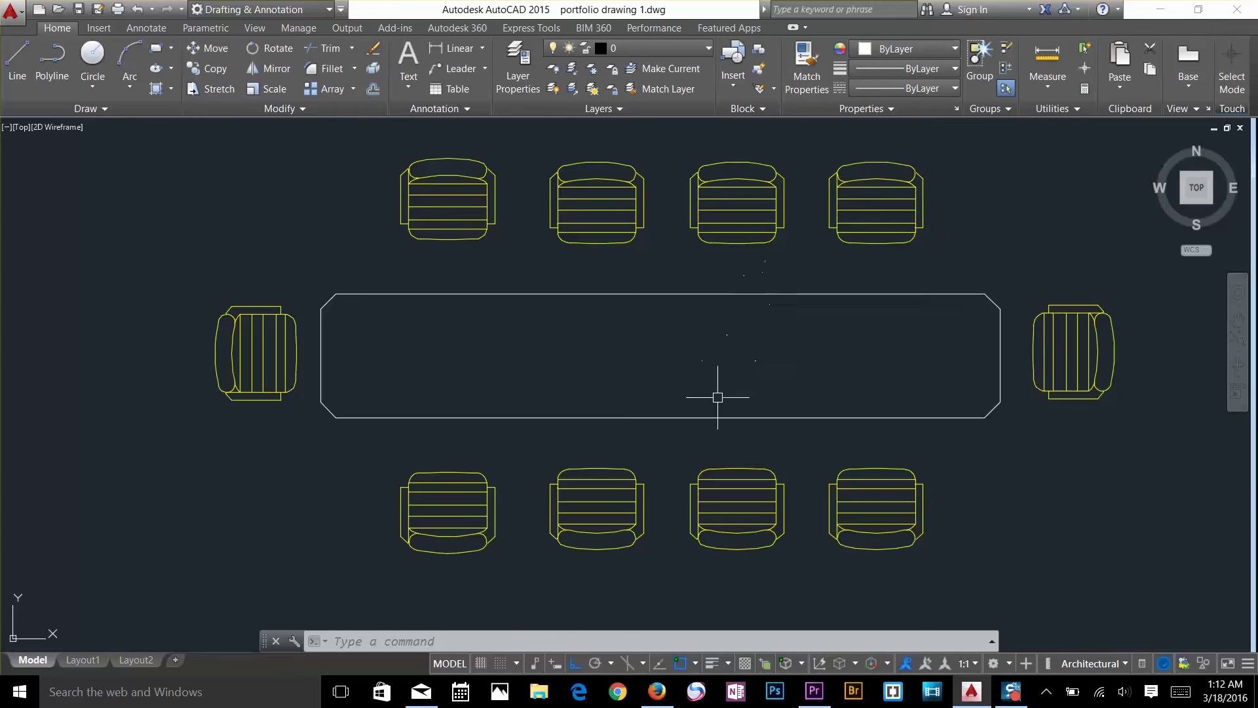
# Explode the two sofa blocks at the short ends of the long counter.
pyautogui.click(374, 71)
pyautogui.click(258, 365)
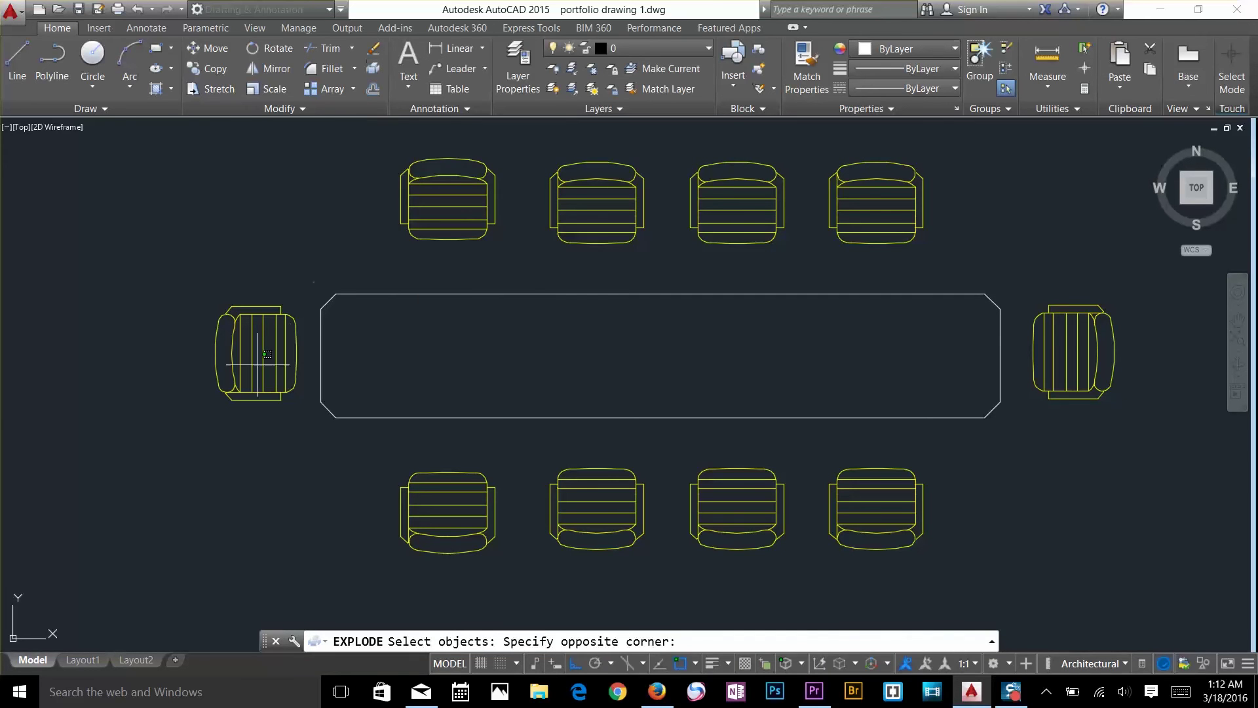
pyautogui.click(95, 384)
pyautogui.click(1051, 341)
pyautogui.press('Return')
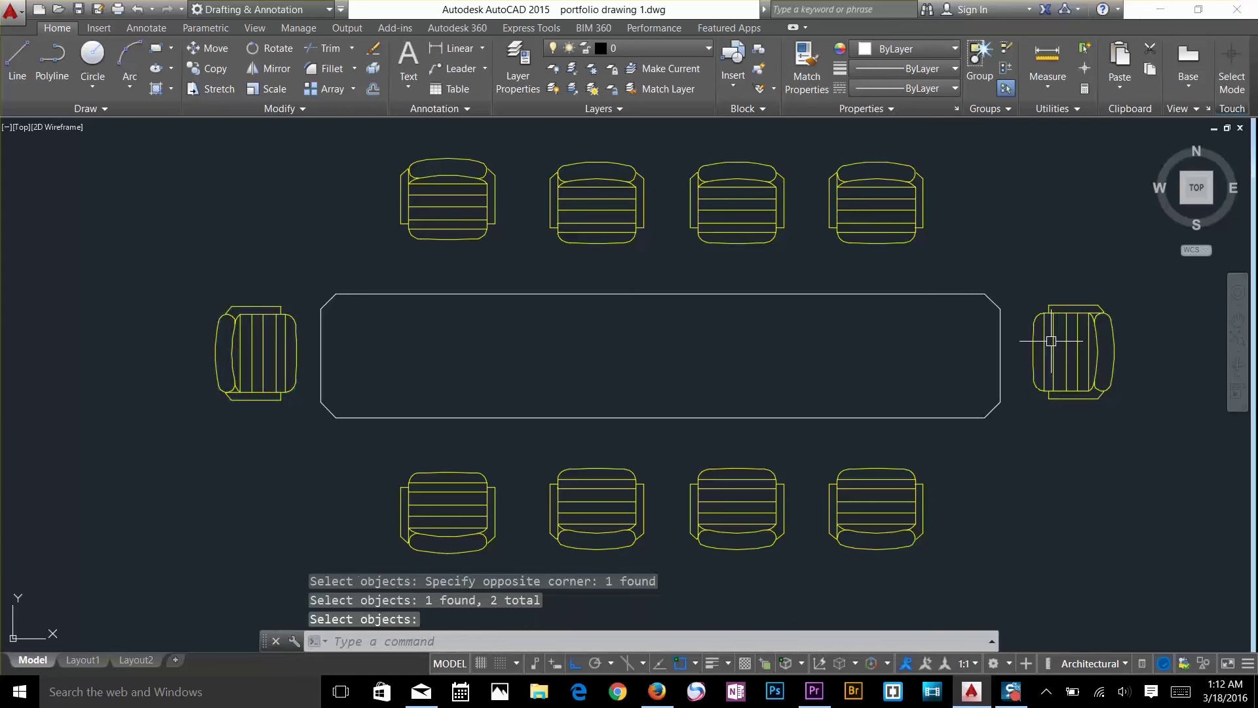
# Check the exploded end chairs by selecting their individual lines one at a time.
pyautogui.click(1068, 377)
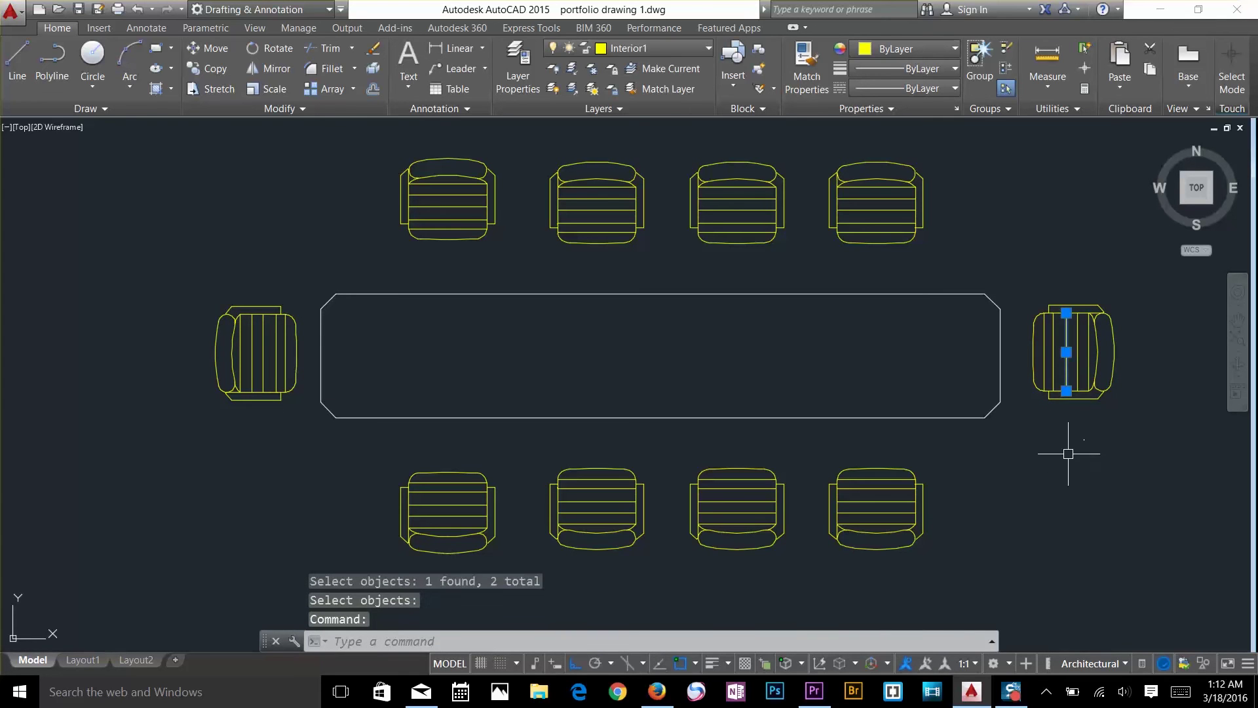
pyautogui.press('Escape')
pyautogui.click(1055, 380)
pyautogui.press('Escape')
pyautogui.click(1092, 401)
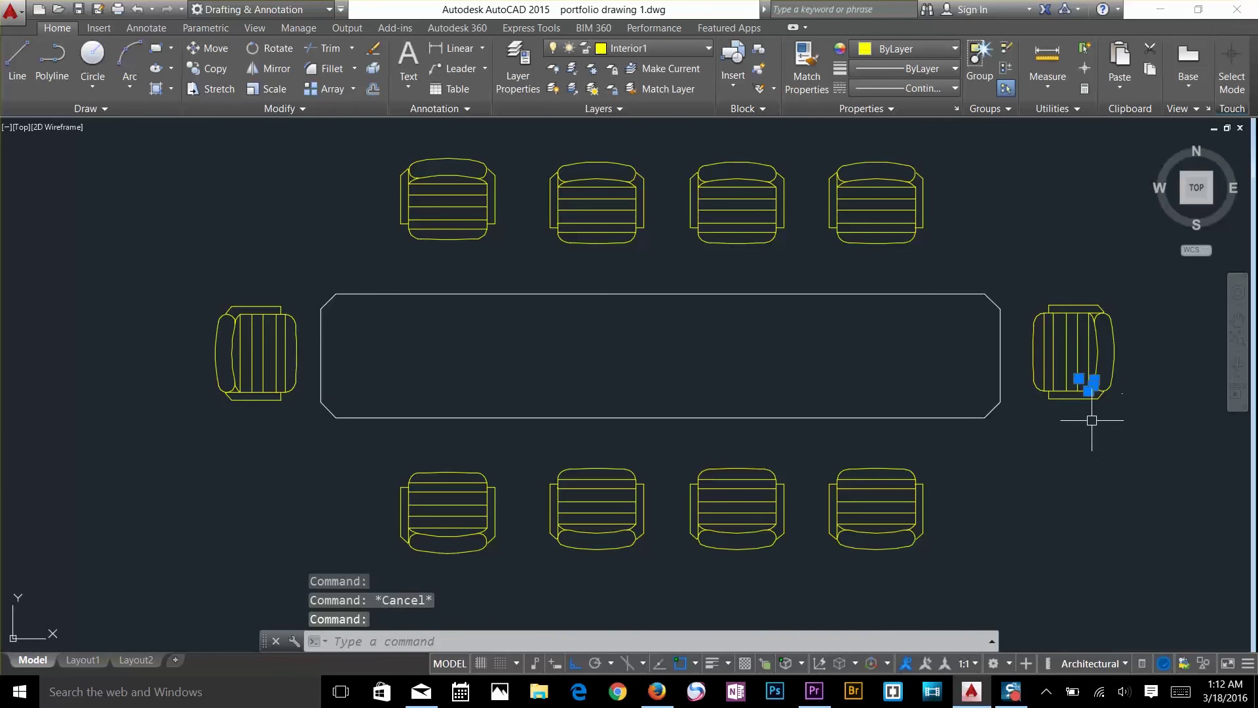
pyautogui.press('Escape')
pyautogui.click(217, 357)
pyautogui.press('Escape')
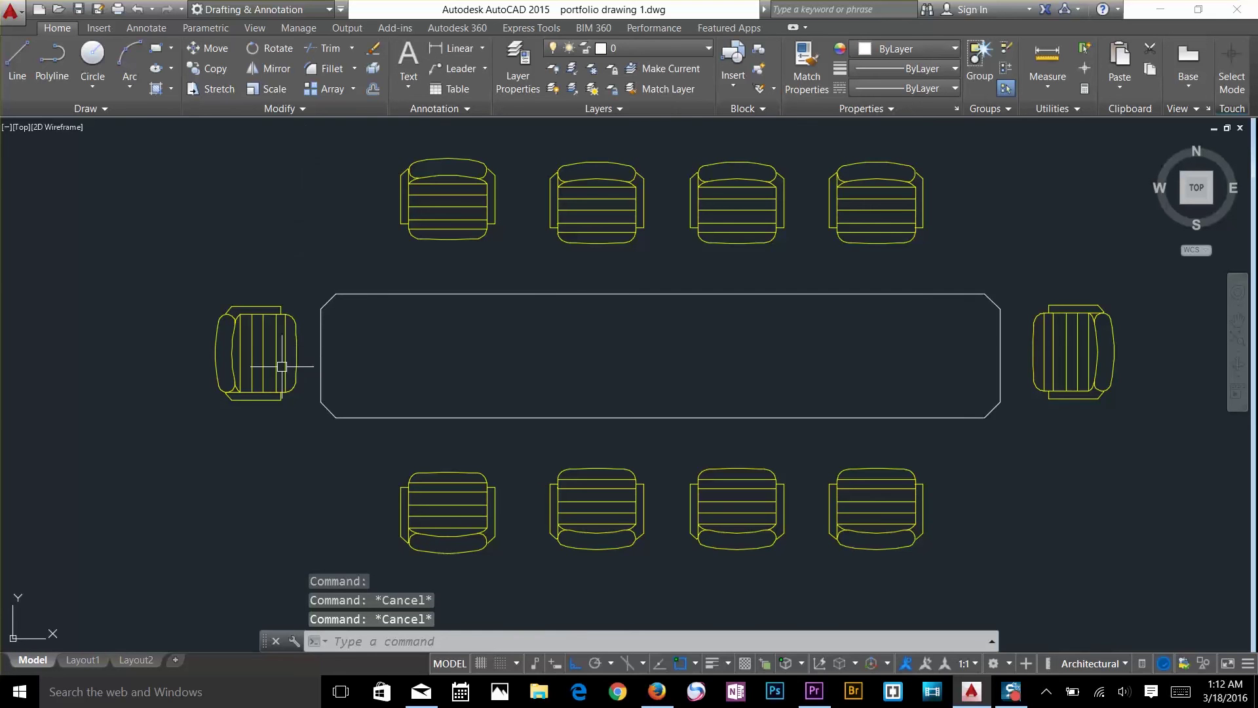
# Try the XPLODE command on the already exploded chair at the counter's left end.
pyautogui.write('X')
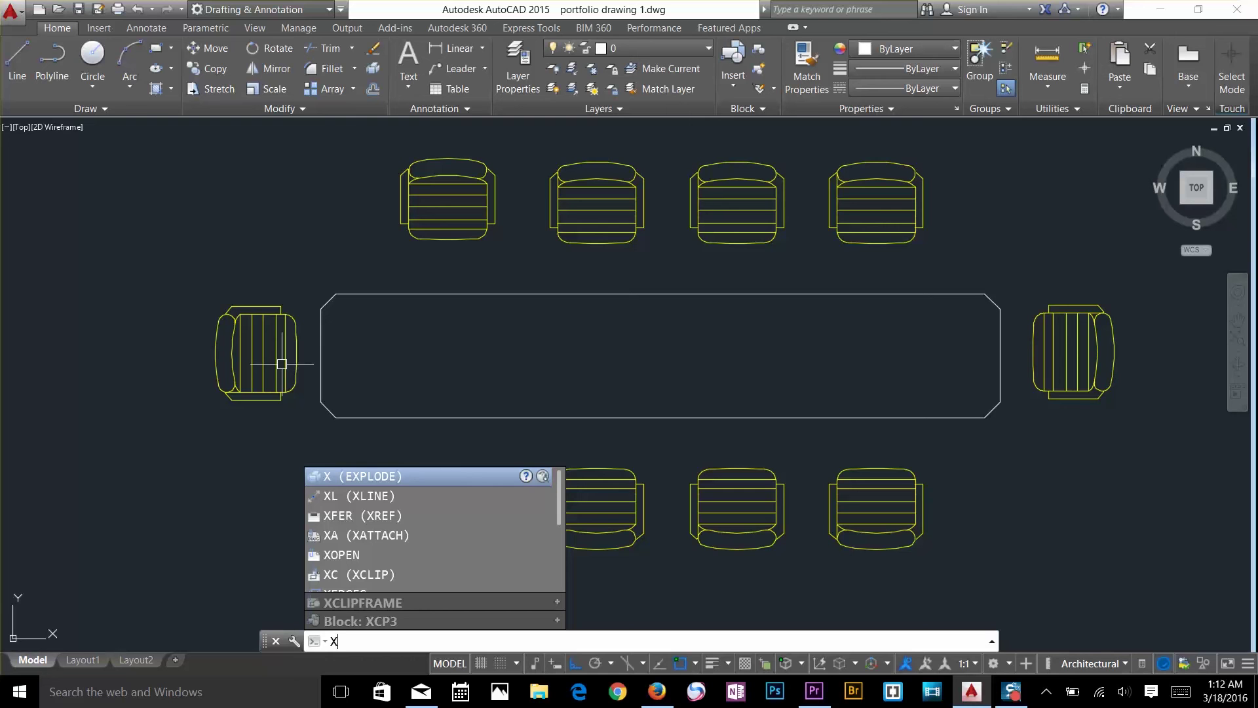
pyautogui.write('PLODE')
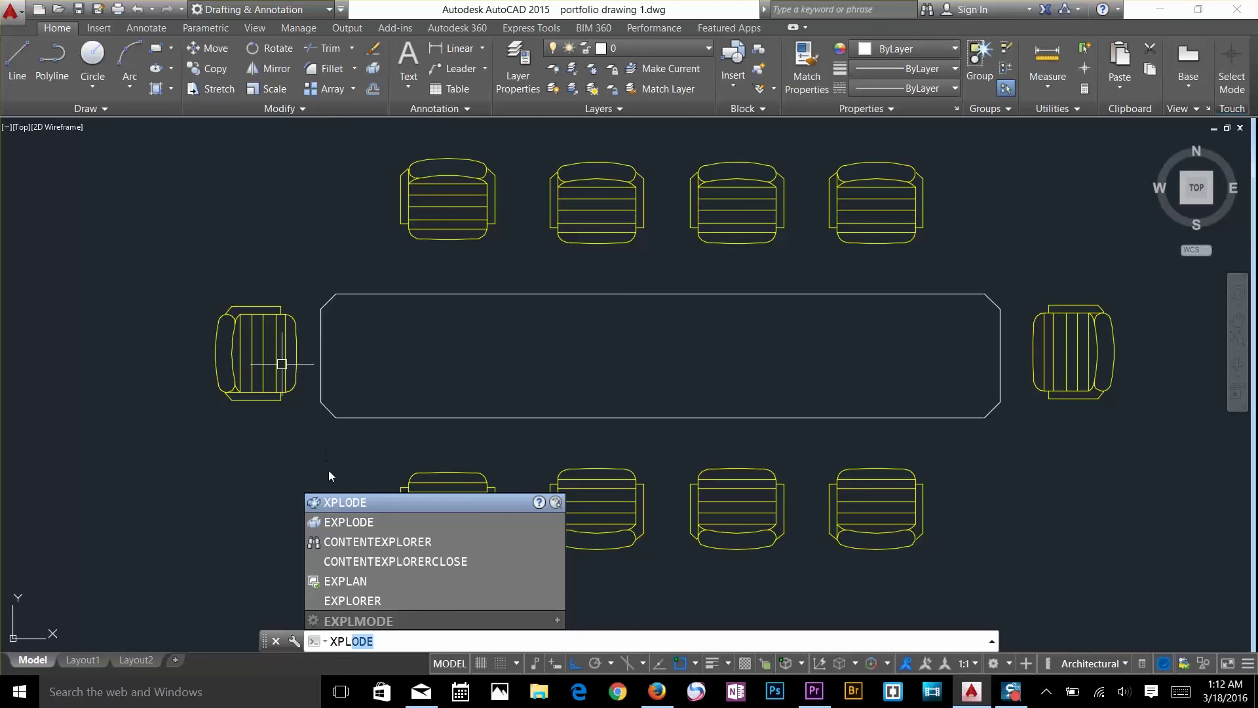
pyautogui.press('Return')
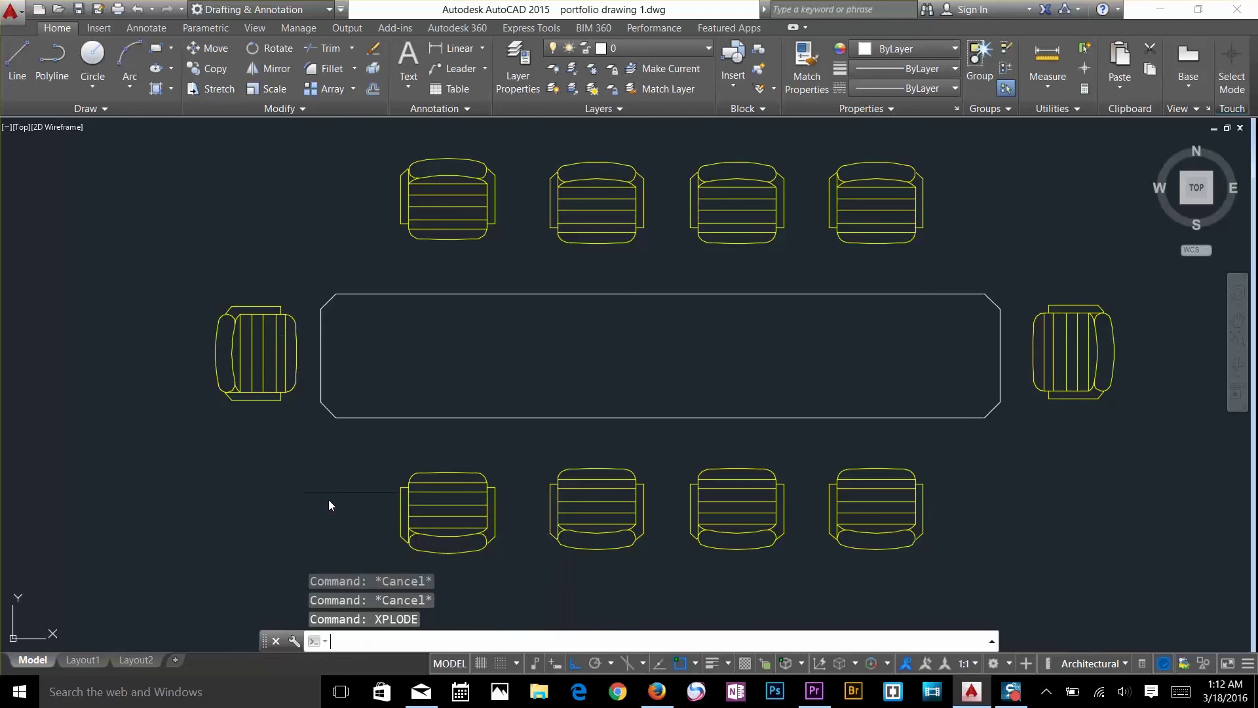
pyautogui.click(260, 338)
pyautogui.press('Return')
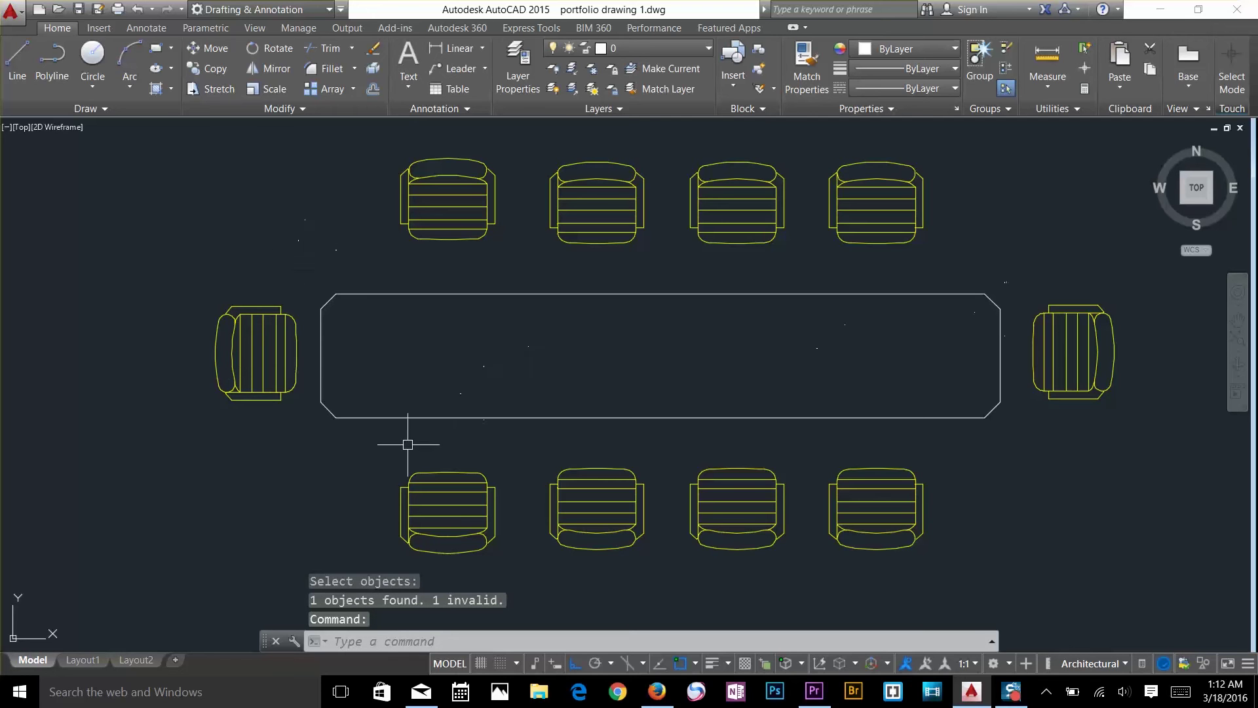
pyautogui.press('Escape')
pyautogui.press('Escape')
pyautogui.click(1026, 304)
pyautogui.press('Escape')
pyautogui.click(1124, 281)
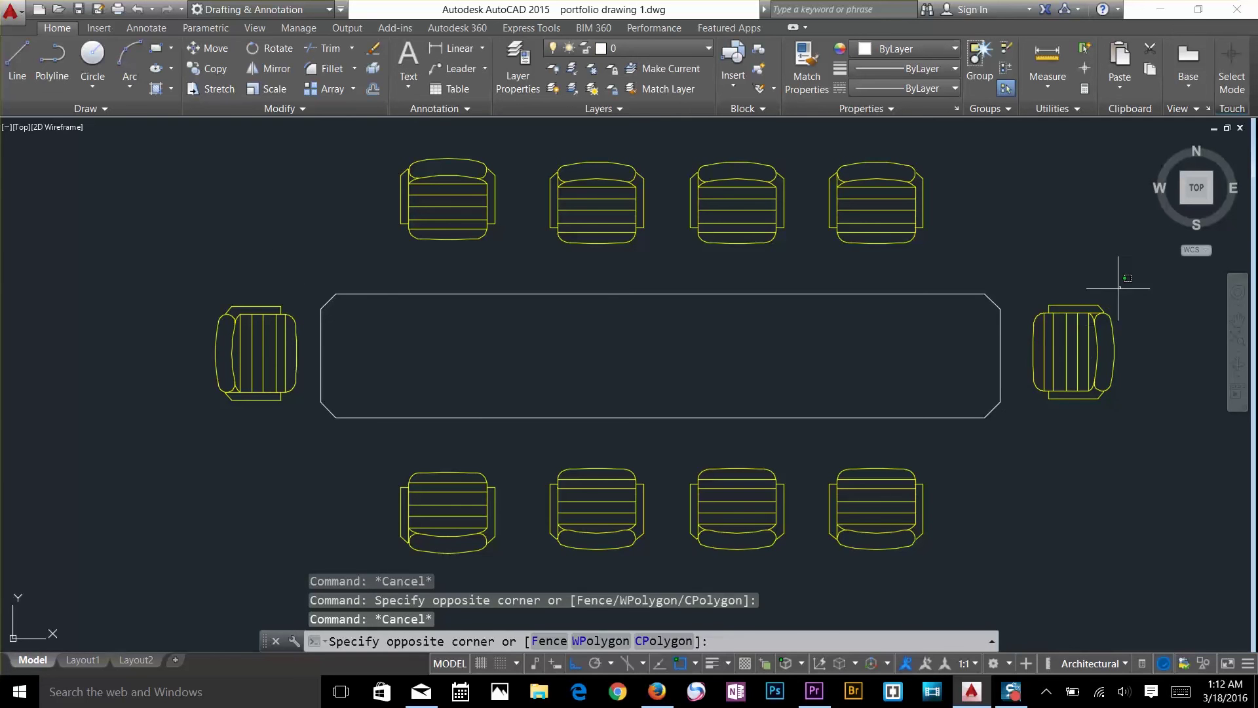
pyautogui.press('Escape')
pyautogui.click(312, 265)
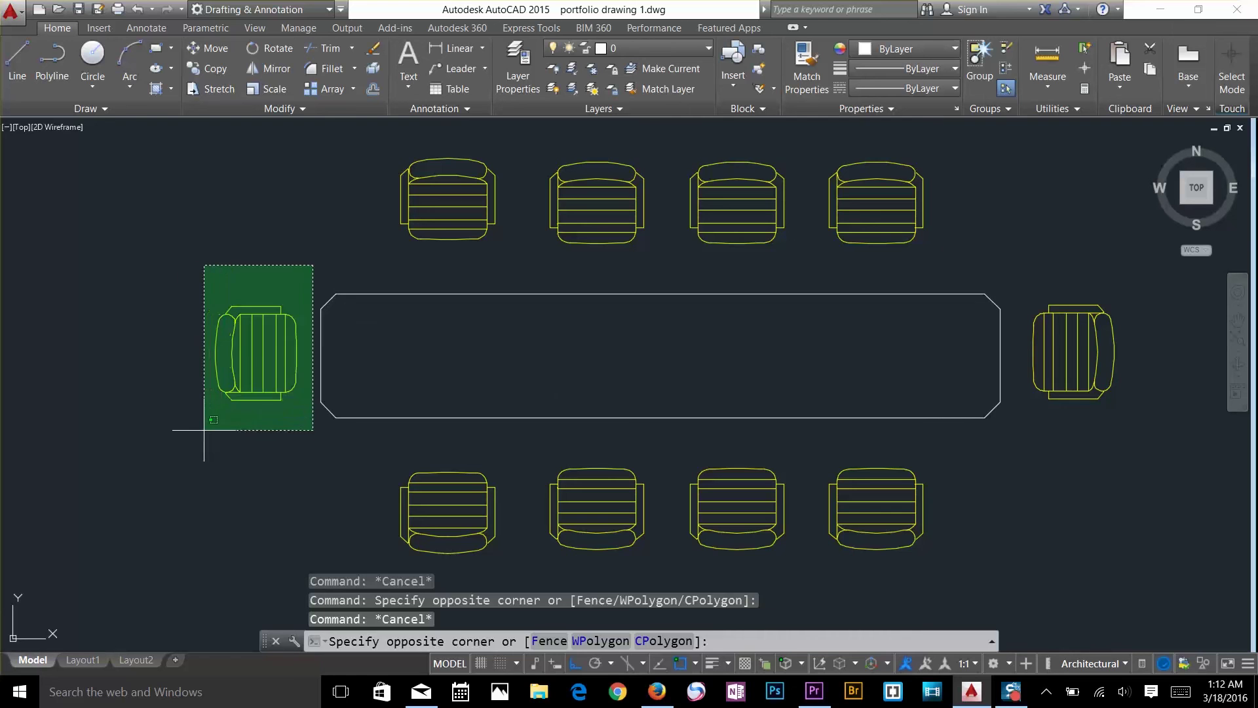
pyautogui.press('Escape')
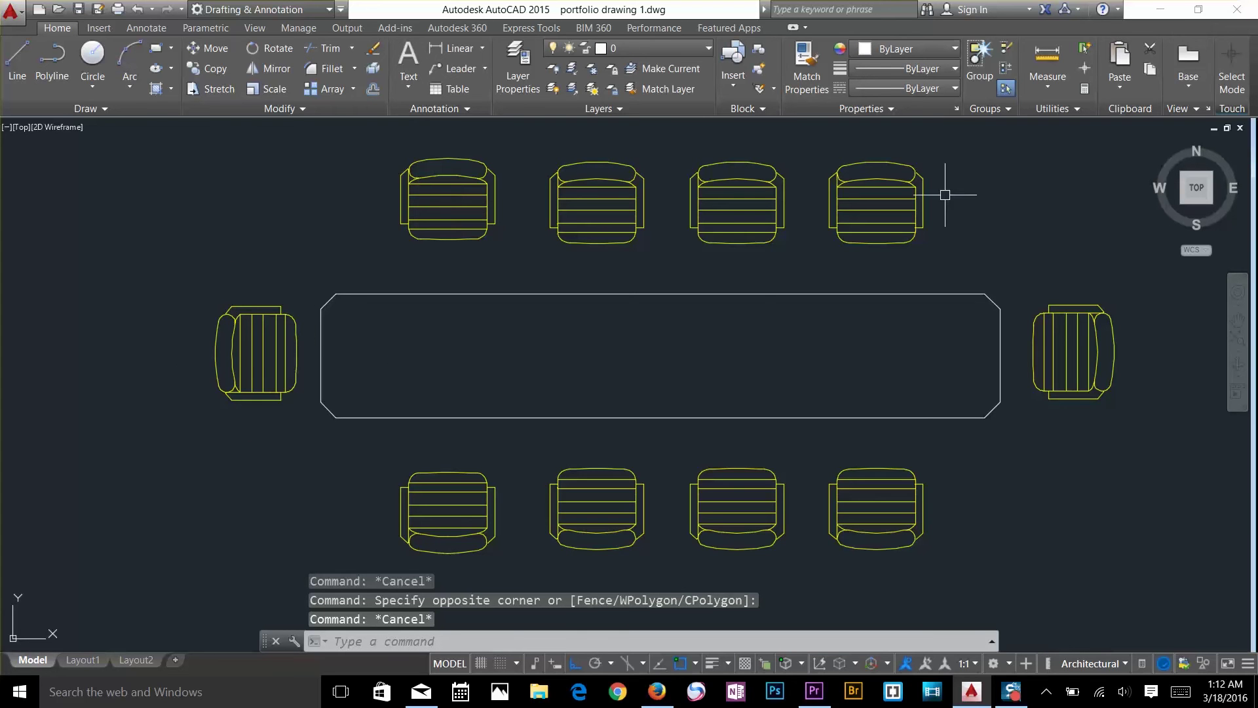
# Open the sofa block definition for editing and erase the three lines of its upper armrest.
pyautogui.doubleClick(470, 237)
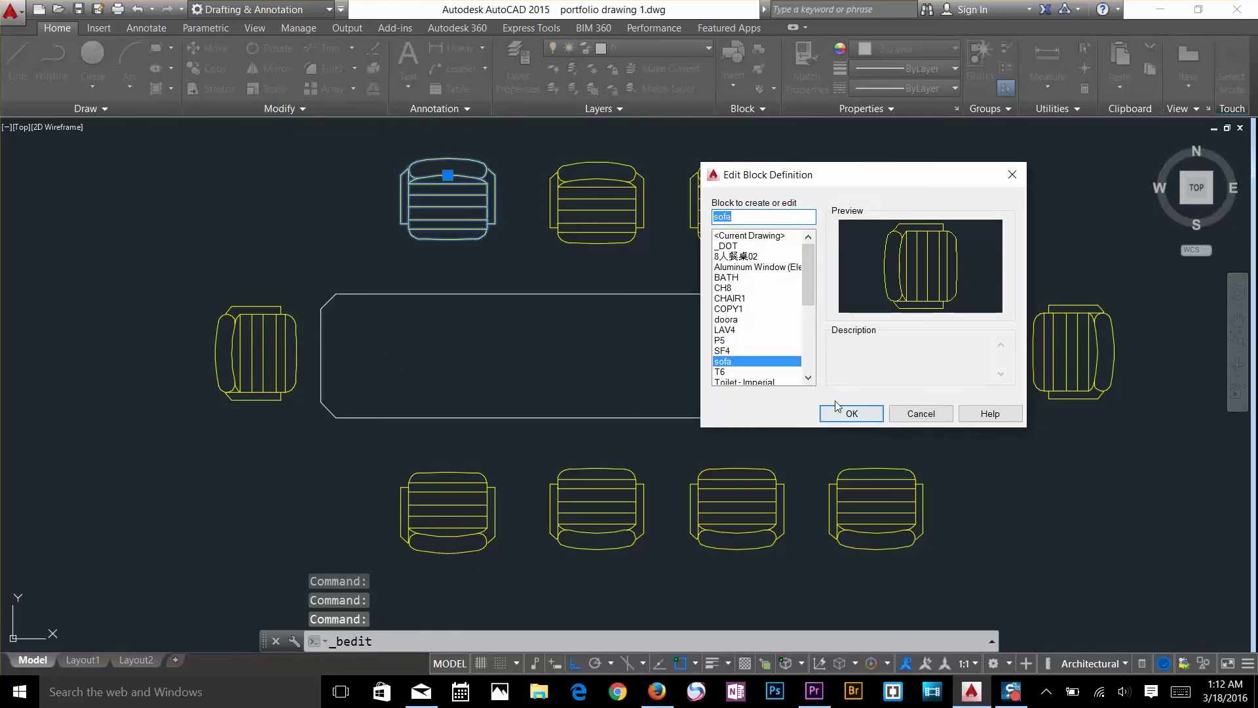
pyautogui.click(864, 418)
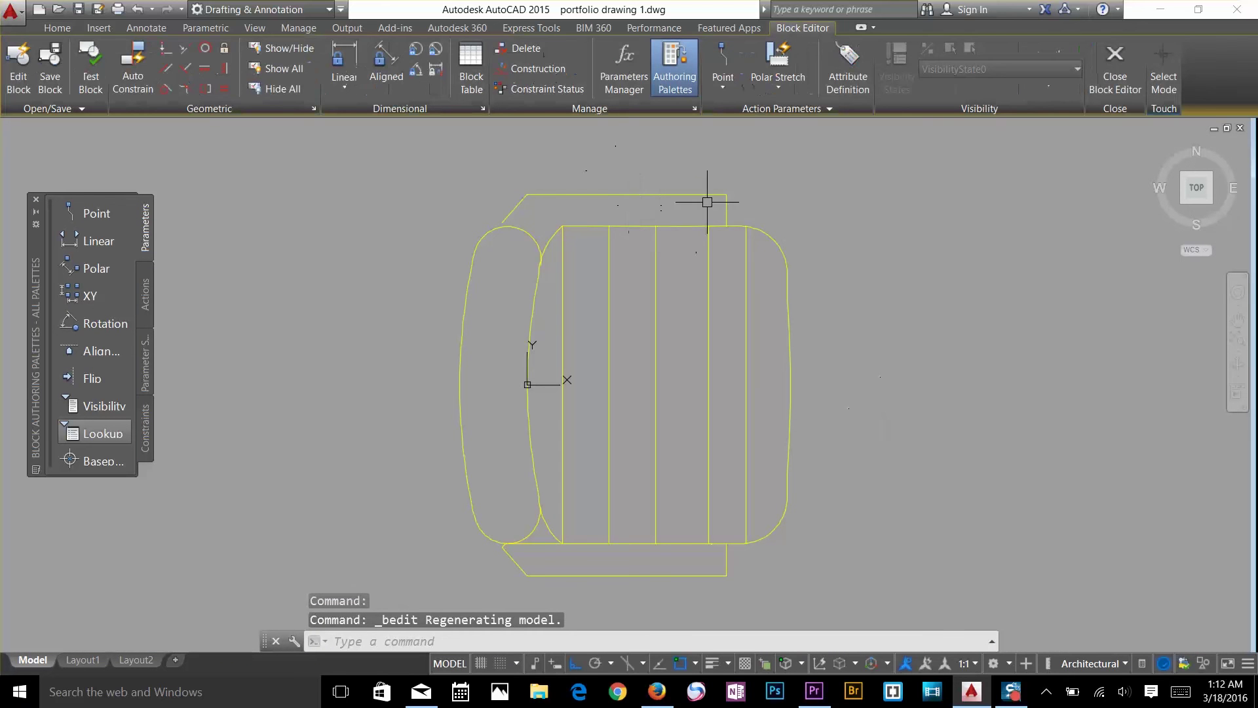
pyautogui.click(745, 181)
pyautogui.click(726, 194)
pyautogui.press('Delete')
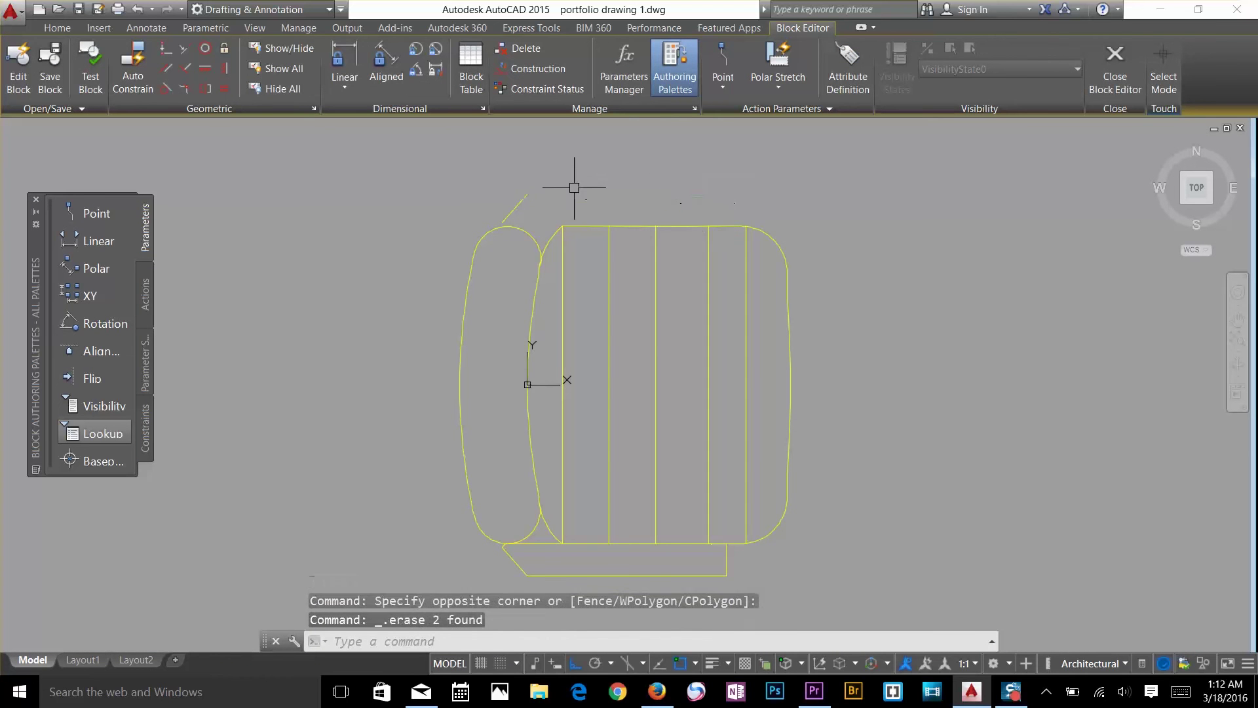
pyautogui.click(511, 211)
pyautogui.press('Delete')
pyautogui.moveTo(599, 212); pyautogui.dragTo(643, 90, button='middle')
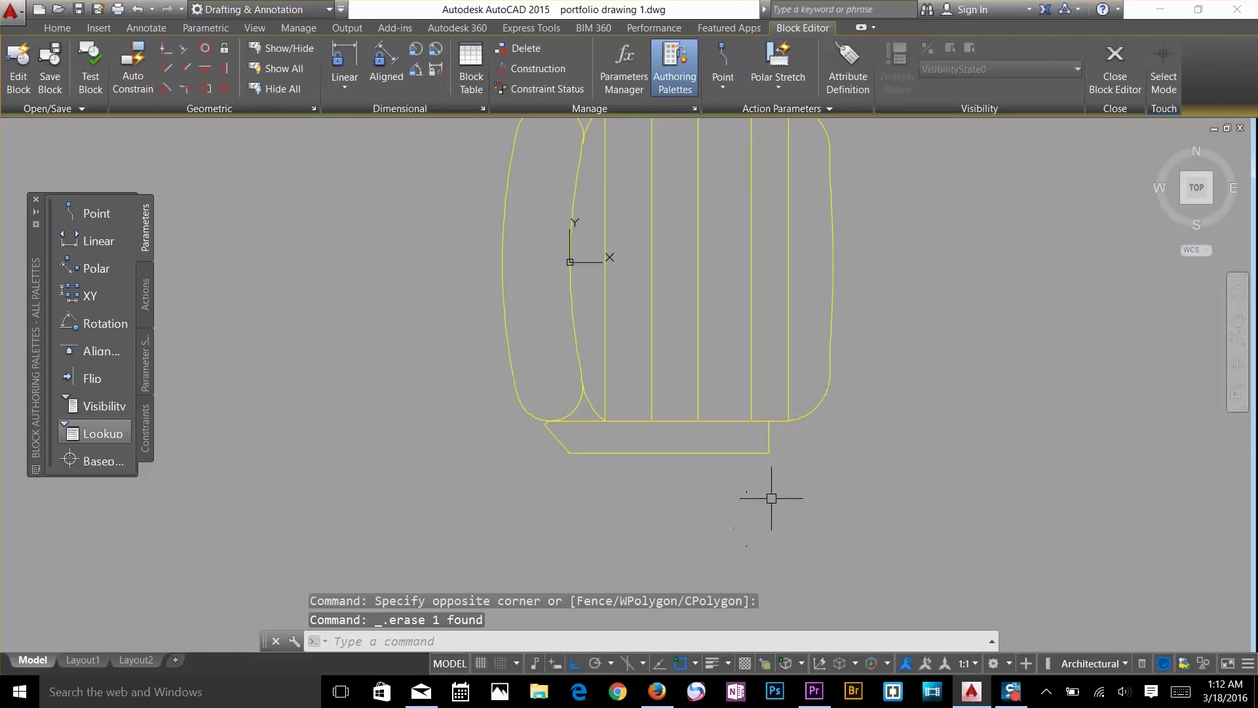
# Erase the three lines of the sofa's lower armrest and the small leftover piece beside the backrest's lower corner.
pyautogui.click(806, 429)
pyautogui.click(525, 458)
pyautogui.press('Delete')
pyautogui.click(518, 437)
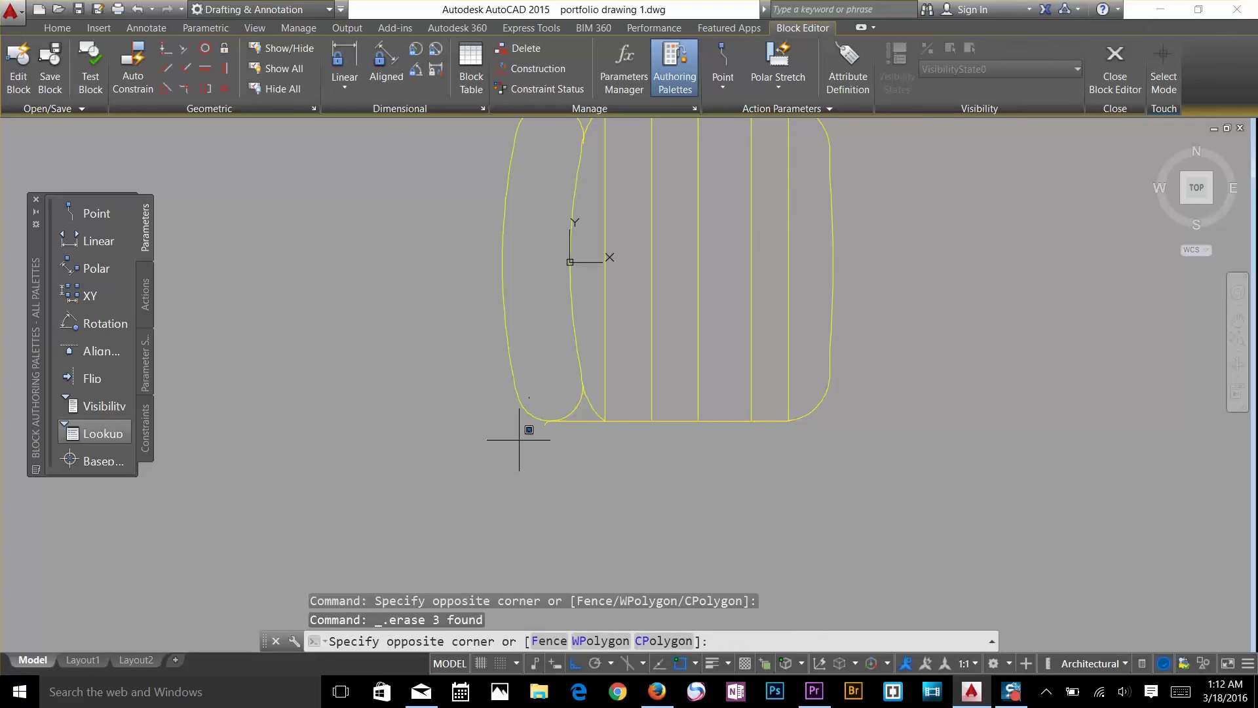
pyautogui.click(572, 403)
pyautogui.press('Delete')
# Replace the seat's overlong lower edge segment with a line from the first seat stripe's lower end to the remaining edge's endpoint.
pyautogui.click(590, 421)
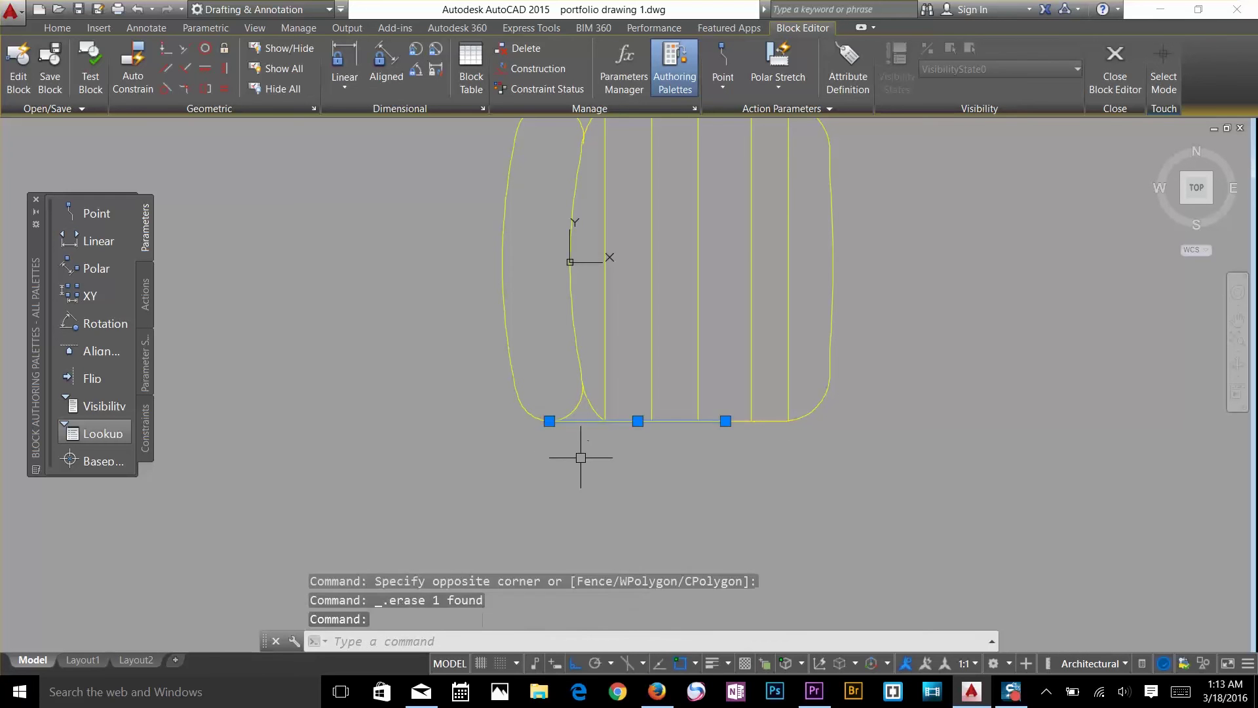
pyautogui.press('Delete')
pyautogui.write('l')
pyautogui.press('Return')
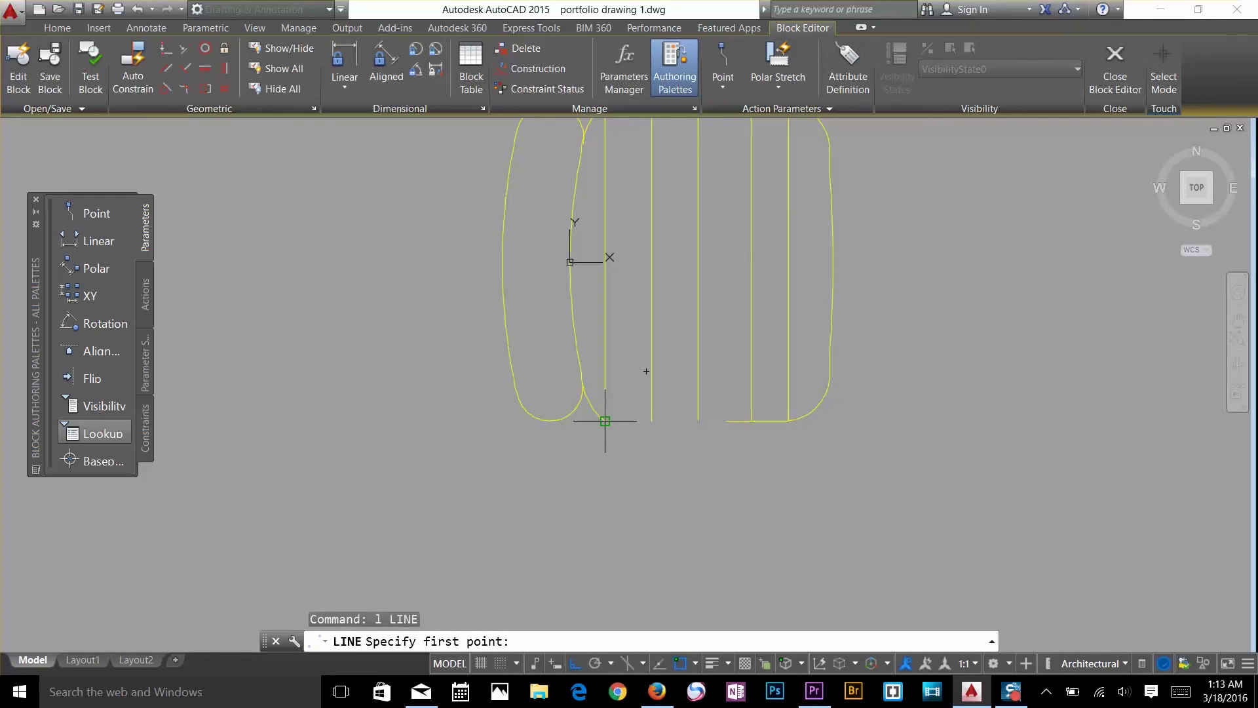
pyautogui.click(604, 421)
pyautogui.click(726, 421)
pyautogui.press('Escape')
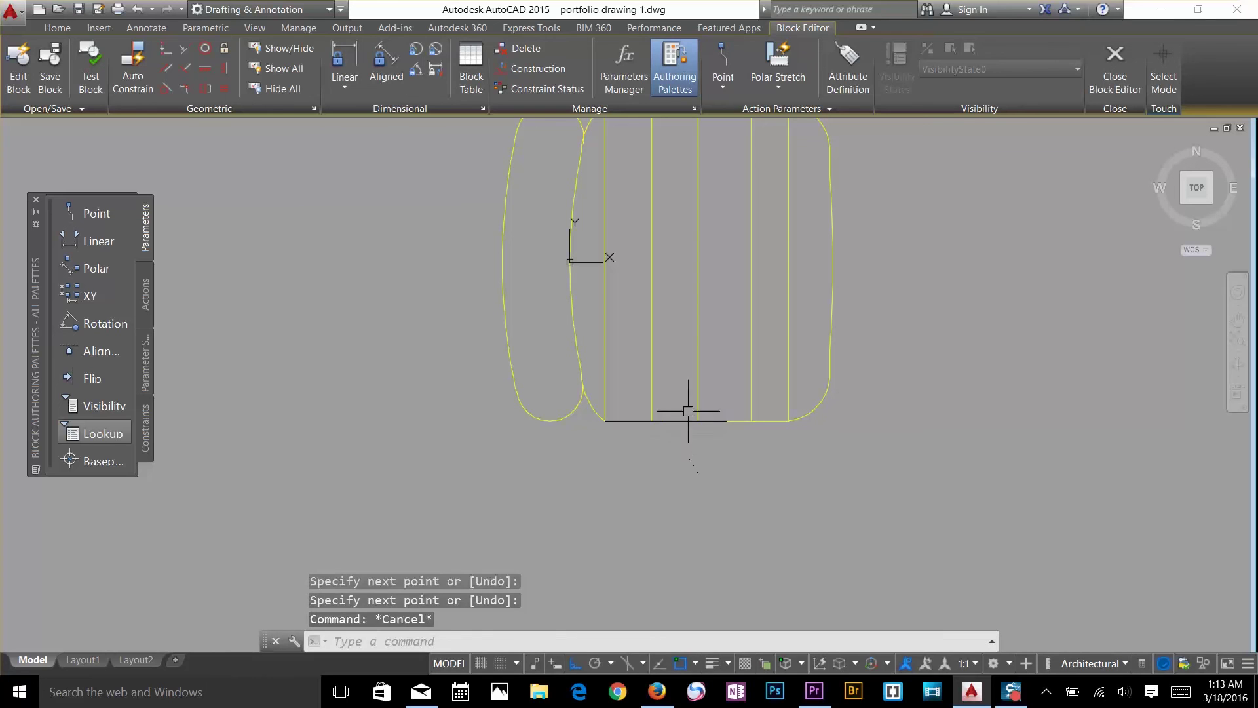
# Assign the new lower edge line of the seat to the Interior1 layer.
pyautogui.click(685, 434)
pyautogui.click(668, 367)
pyautogui.click(57, 27)
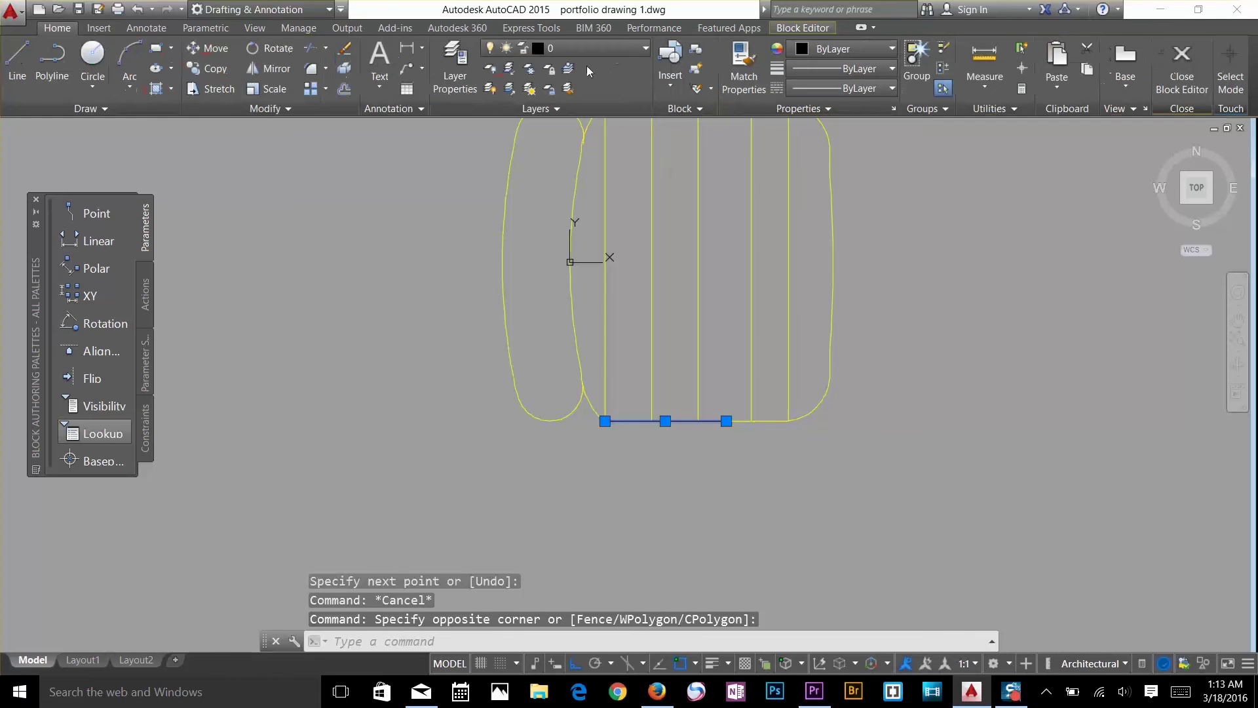
pyautogui.click(622, 53)
pyautogui.press('Escape')
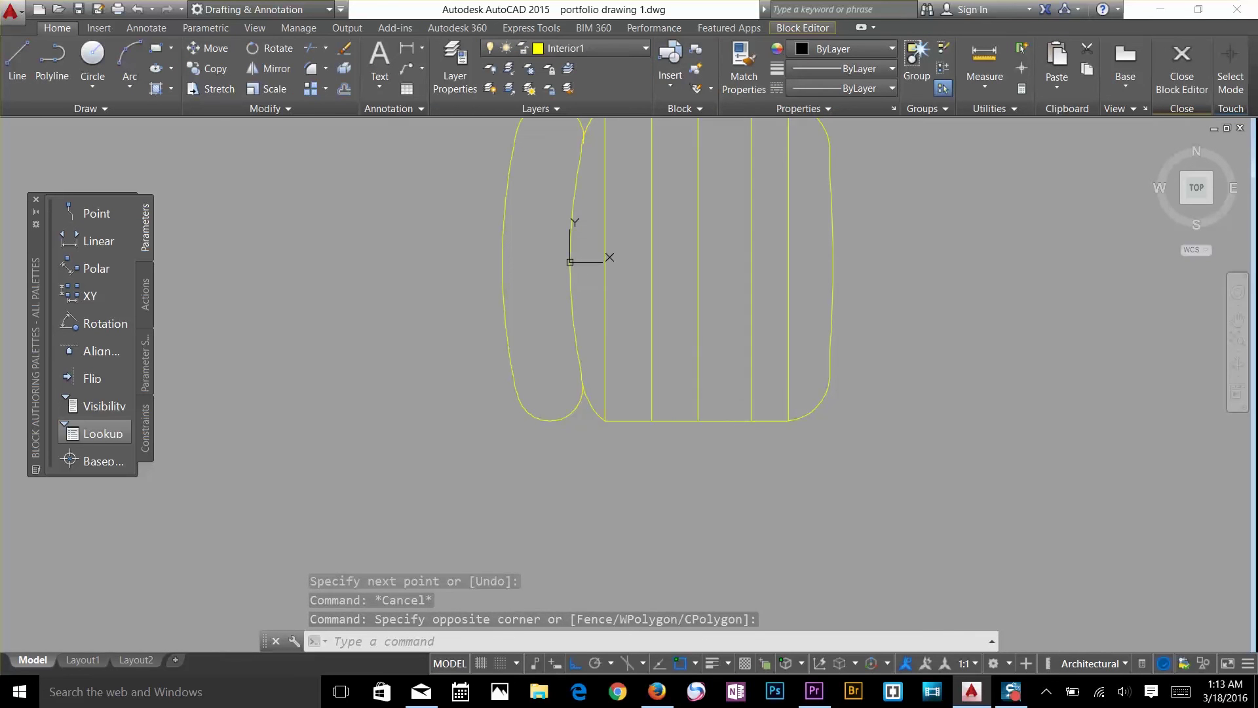
# Close the Block Editor and save the changes to the sofa block.
pyautogui.press('Escape')
pyautogui.click(1181, 66)
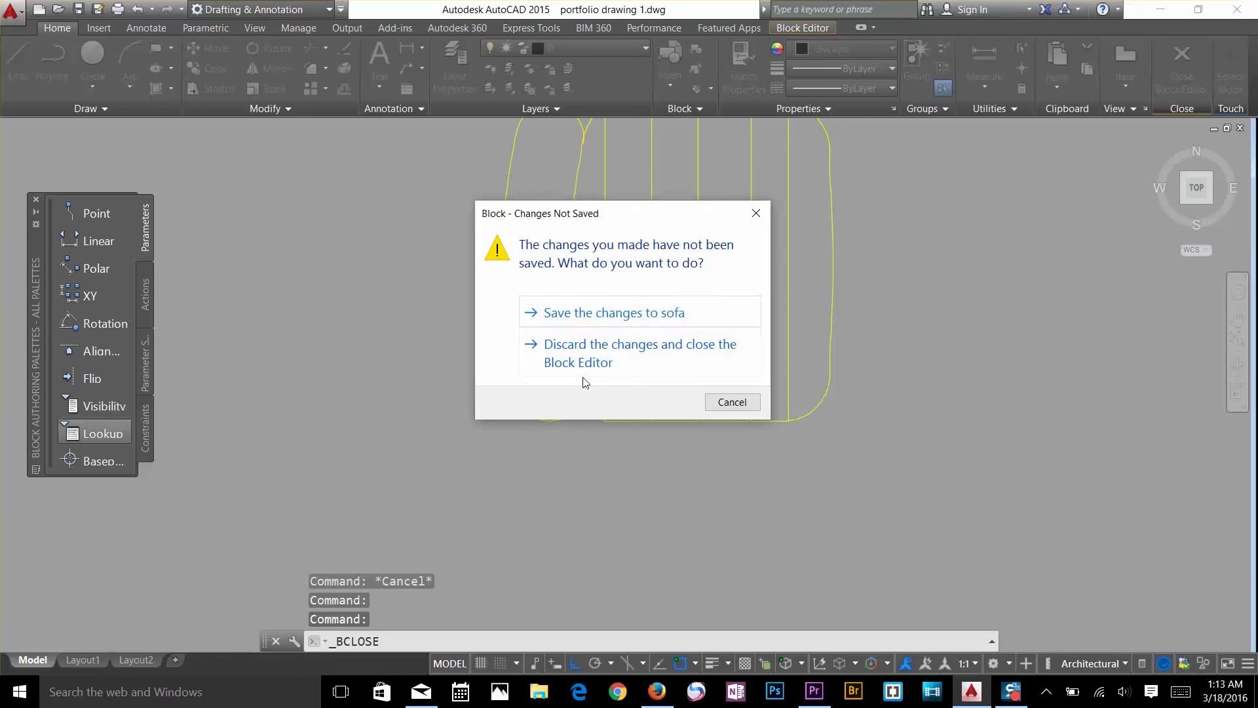
pyautogui.click(592, 315)
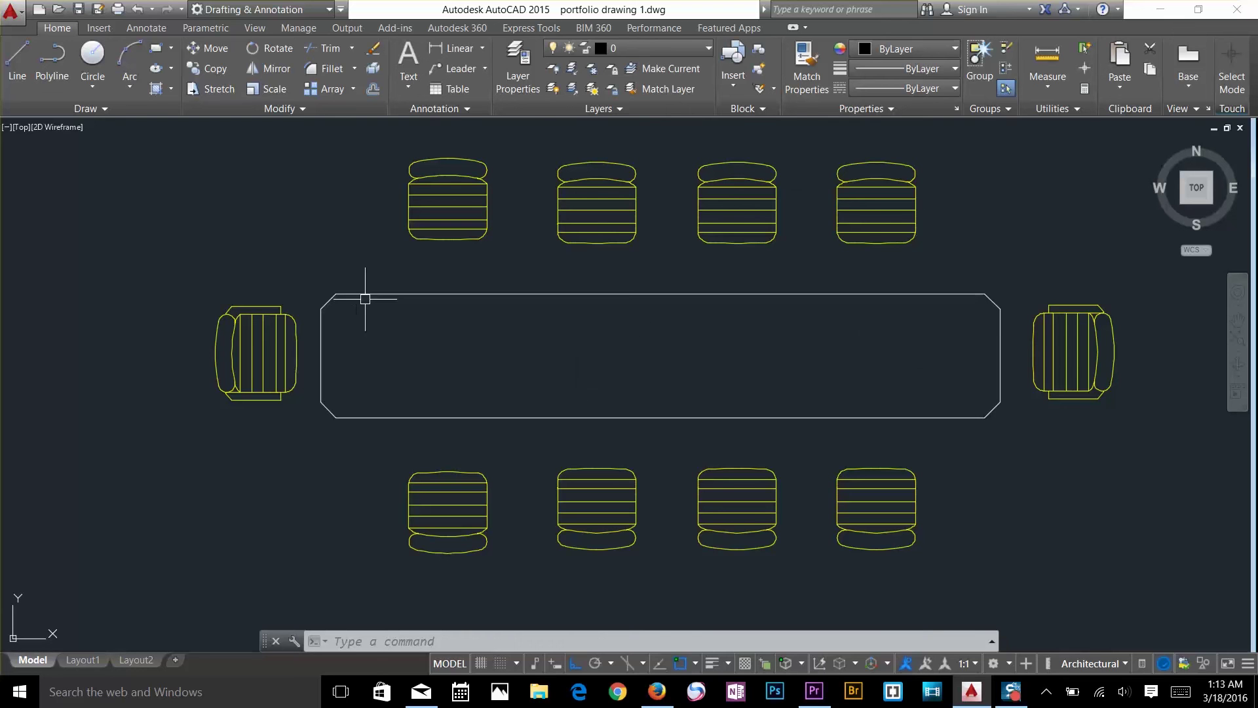
# Select the whole counter and chair arrangement to compare the grips of the sofa blocks and the exploded end chairs.
pyautogui.click(158, 142)
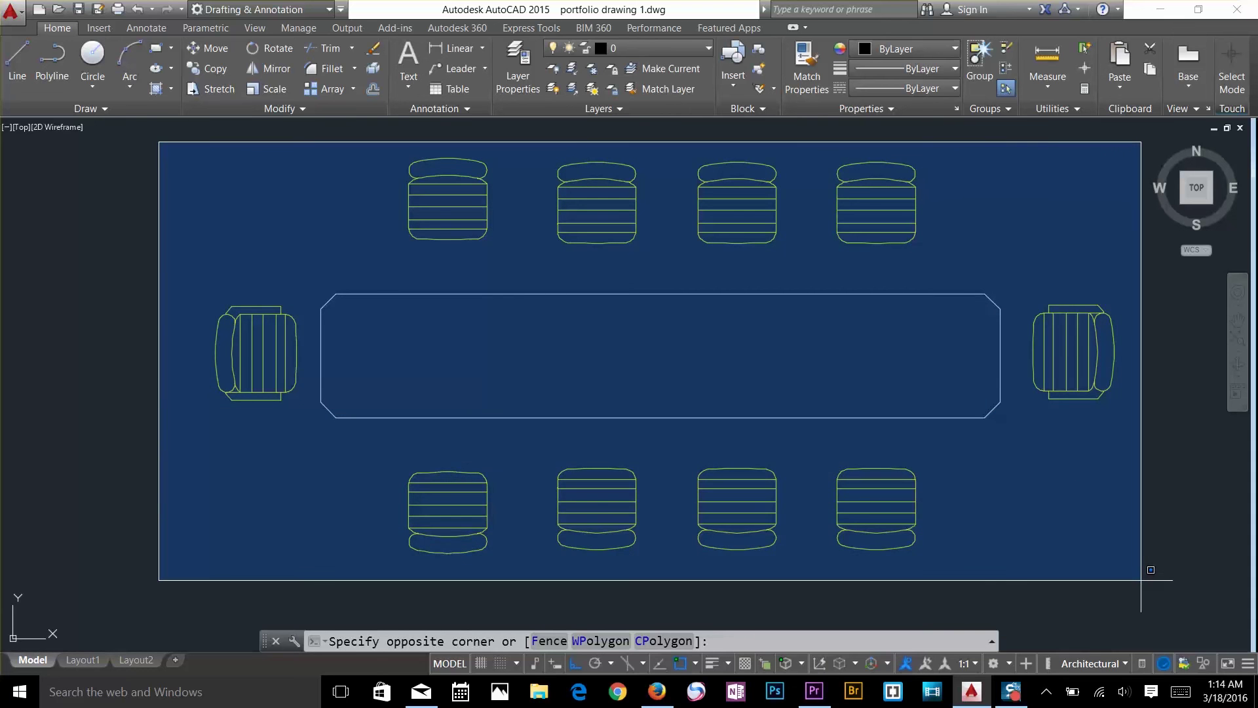
pyautogui.click(1141, 580)
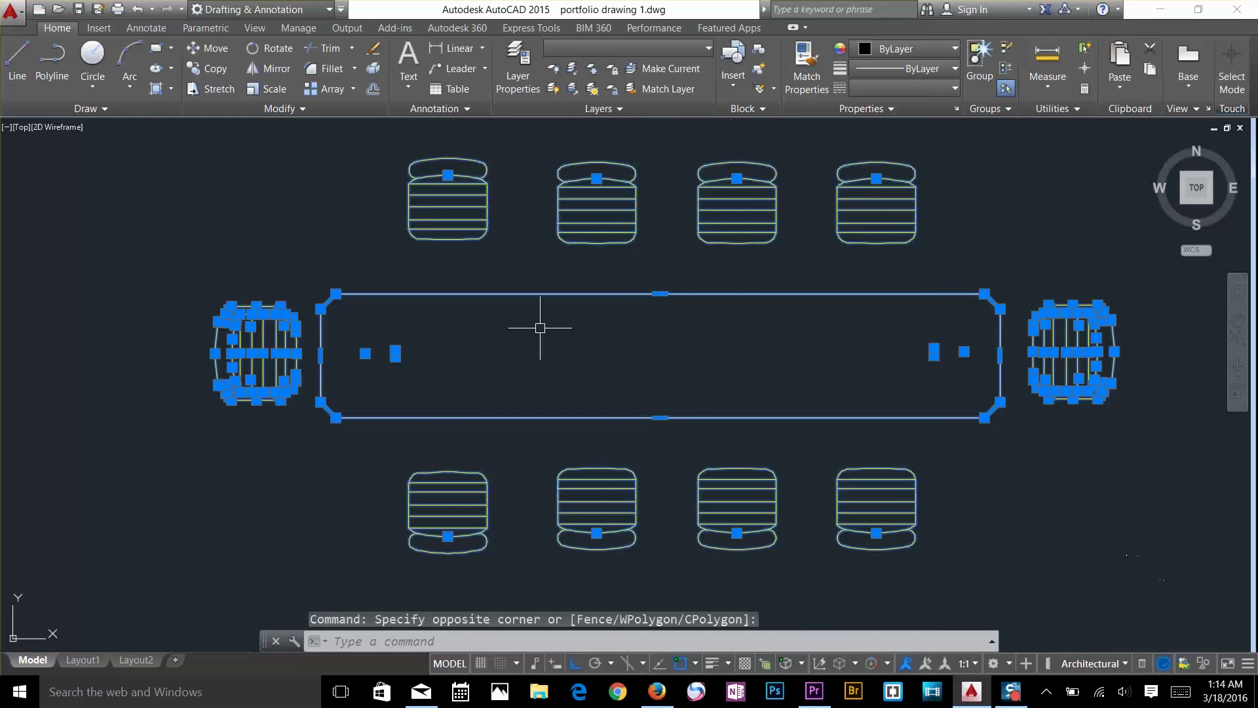
pyautogui.press('Escape')
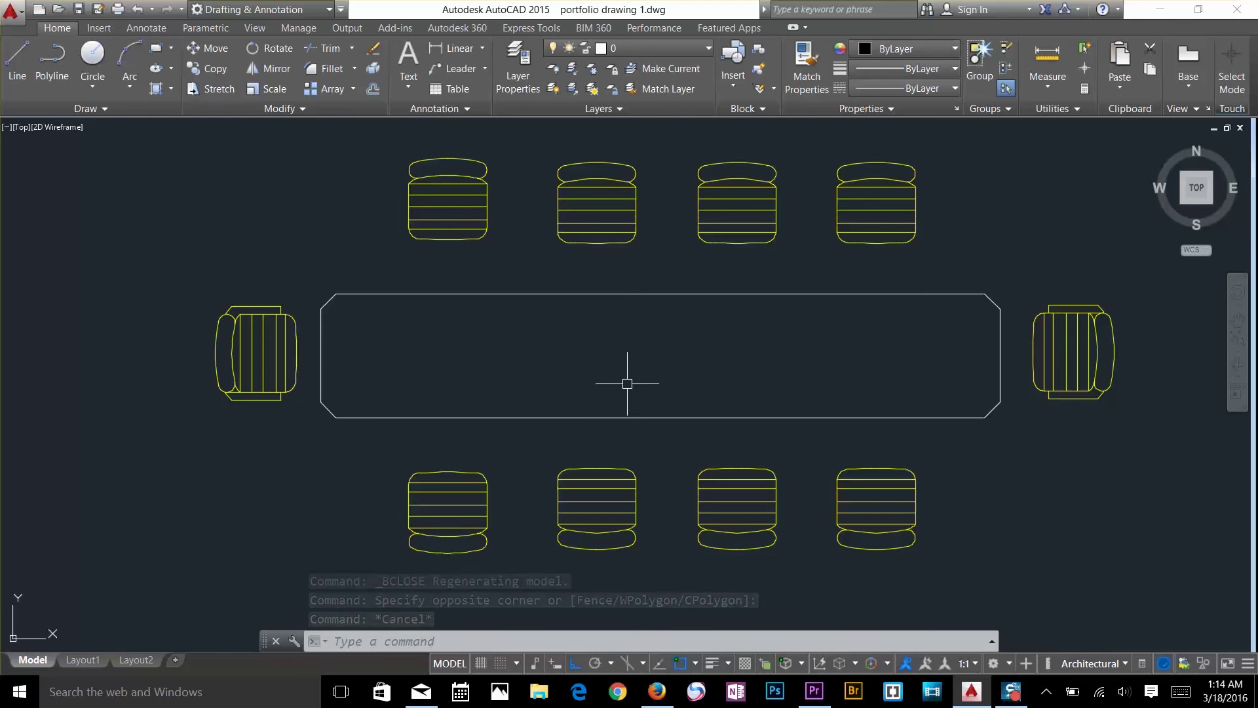
pyautogui.doubleClick(644, 365)
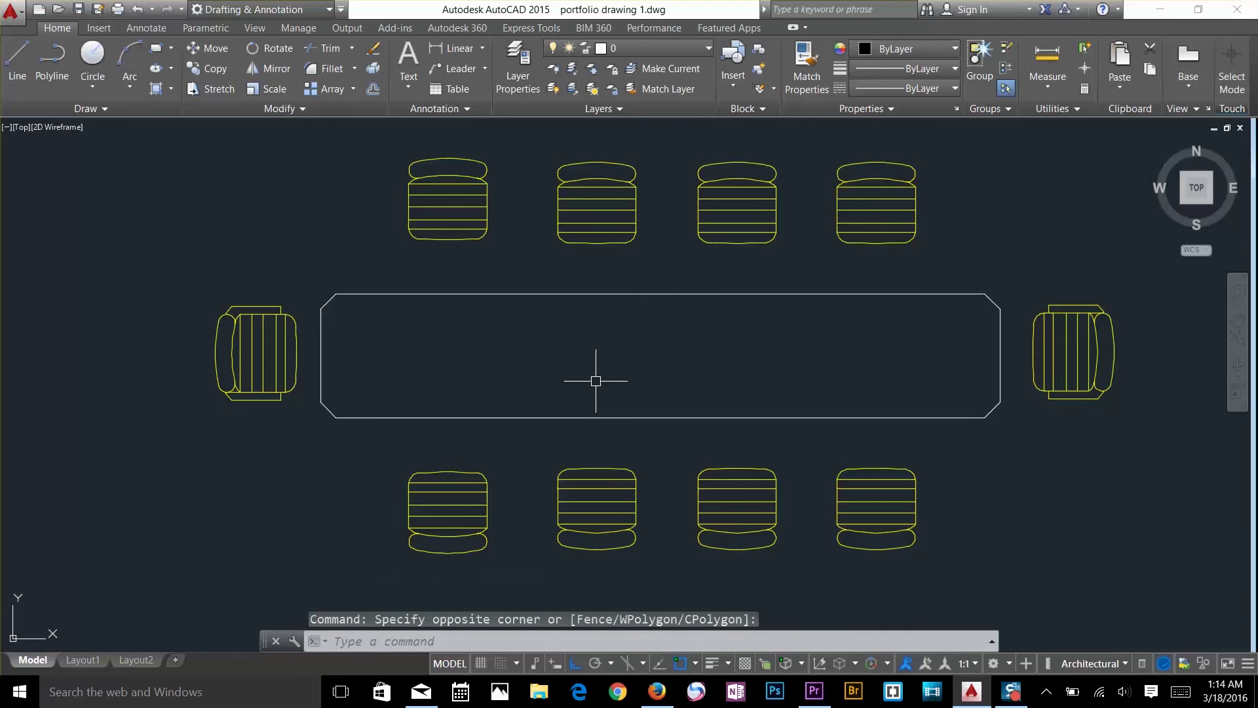